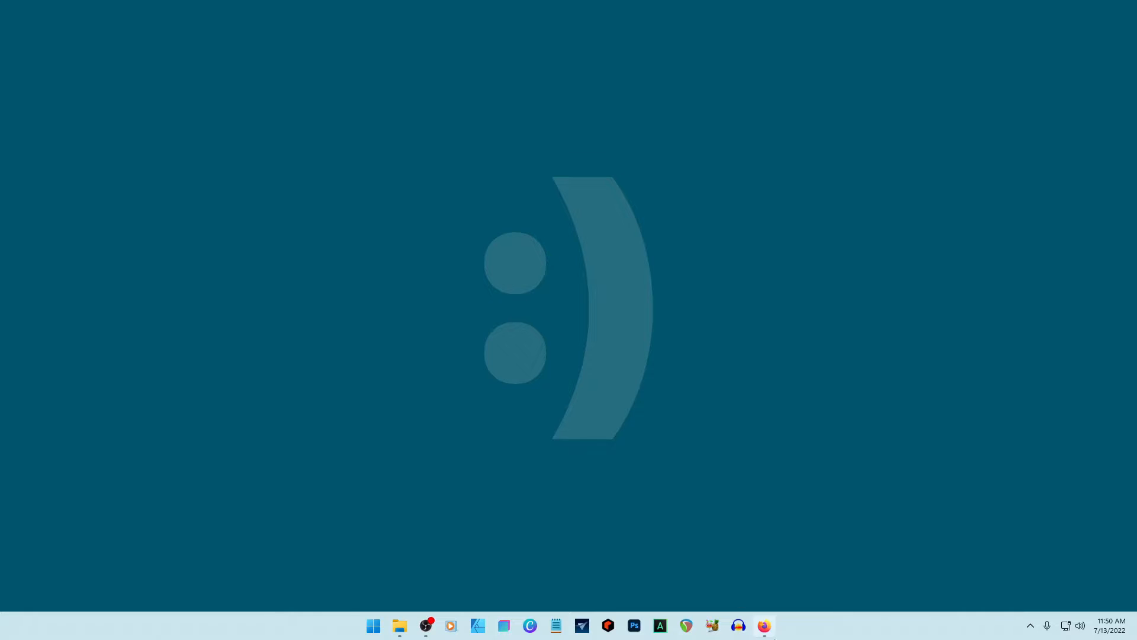
- In Affinity Designer, create a 10 × 11 in document and add a vertical and a horizontal guide through the page centre
left_click(767, 631)
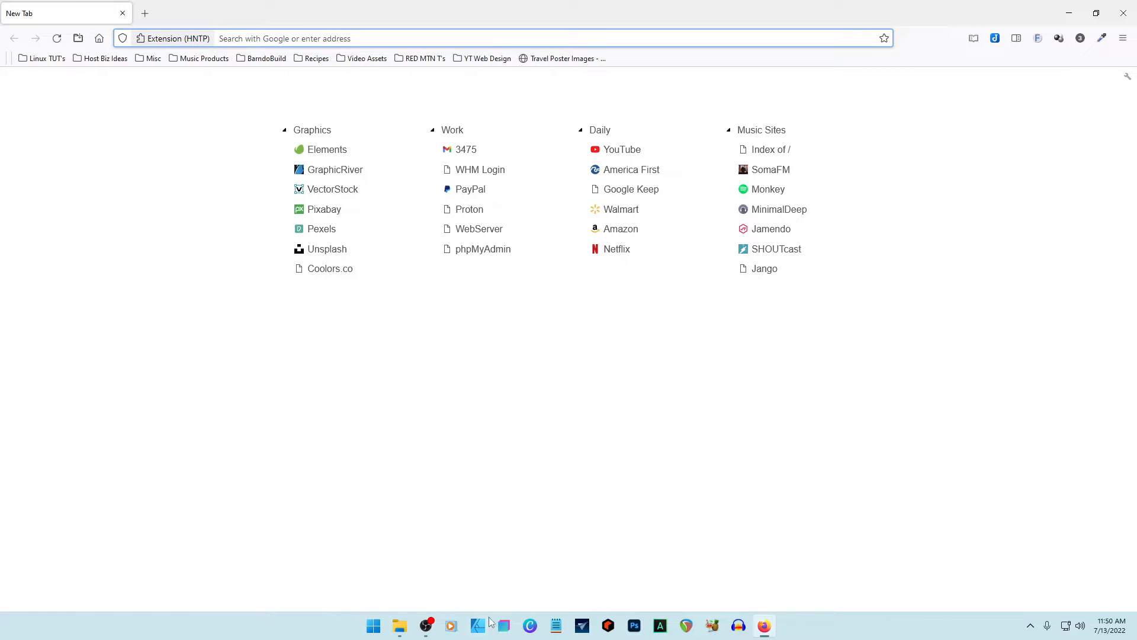
left_click(474, 630)
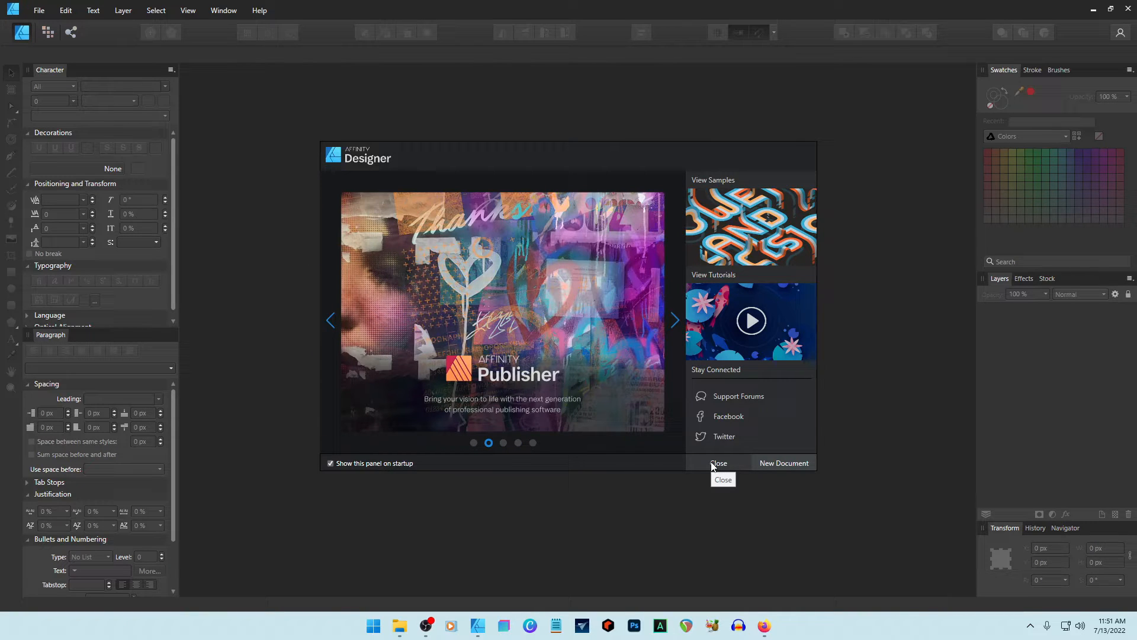
left_click(713, 466)
key("ctrl+n")
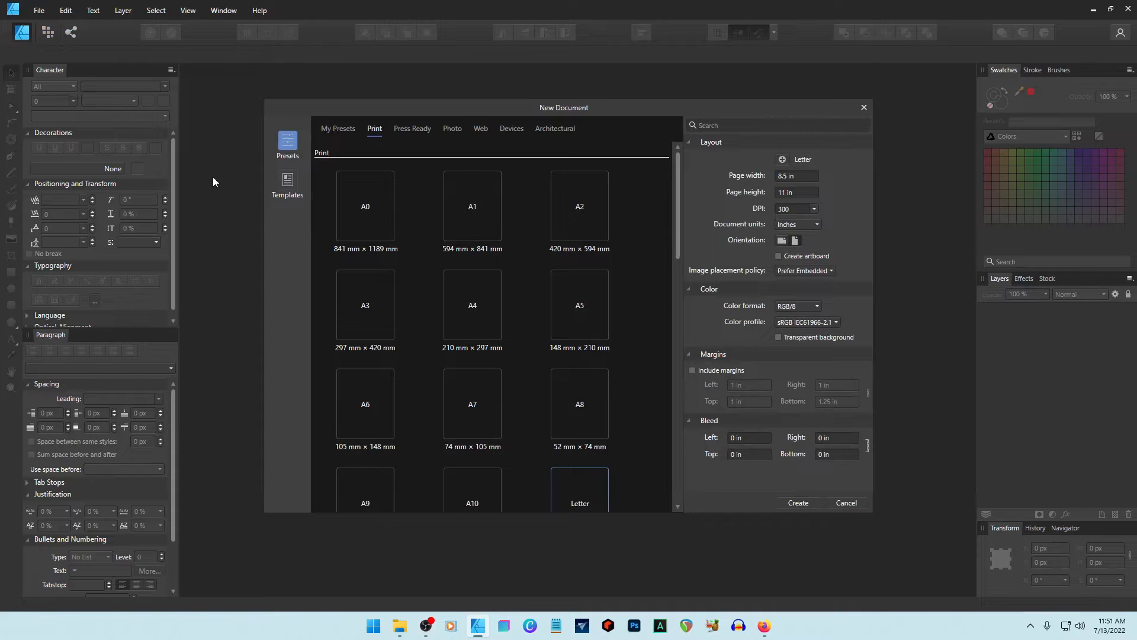
left_click(797, 177)
left_click(797, 503)
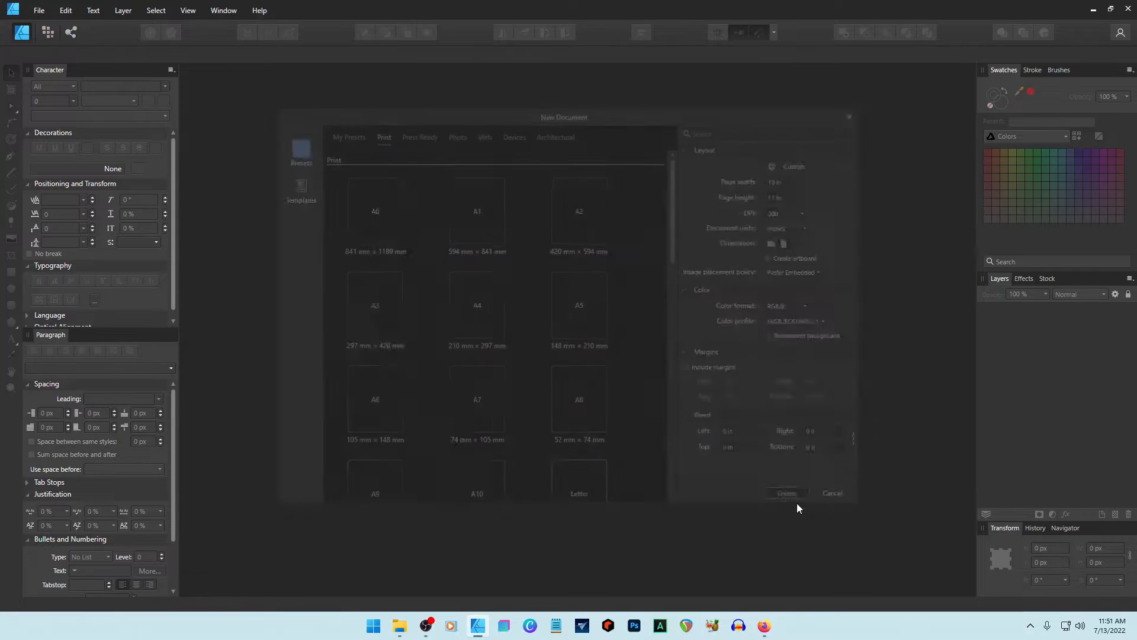
left_click_drag(189, 338, 578, 343)
left_click_drag(679, 87, 687, 335)
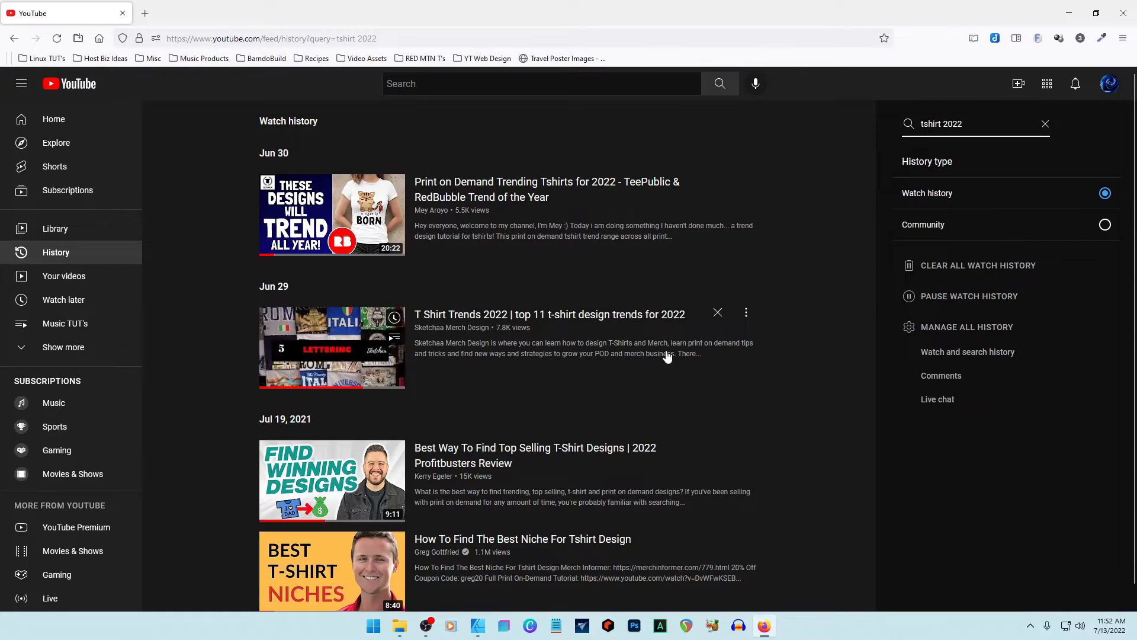
- Open the T Shirt Trends 2022 video from the watch history and pause it on the Well Behaved Women shirt in the retro/vintage section
left_click(536, 315)
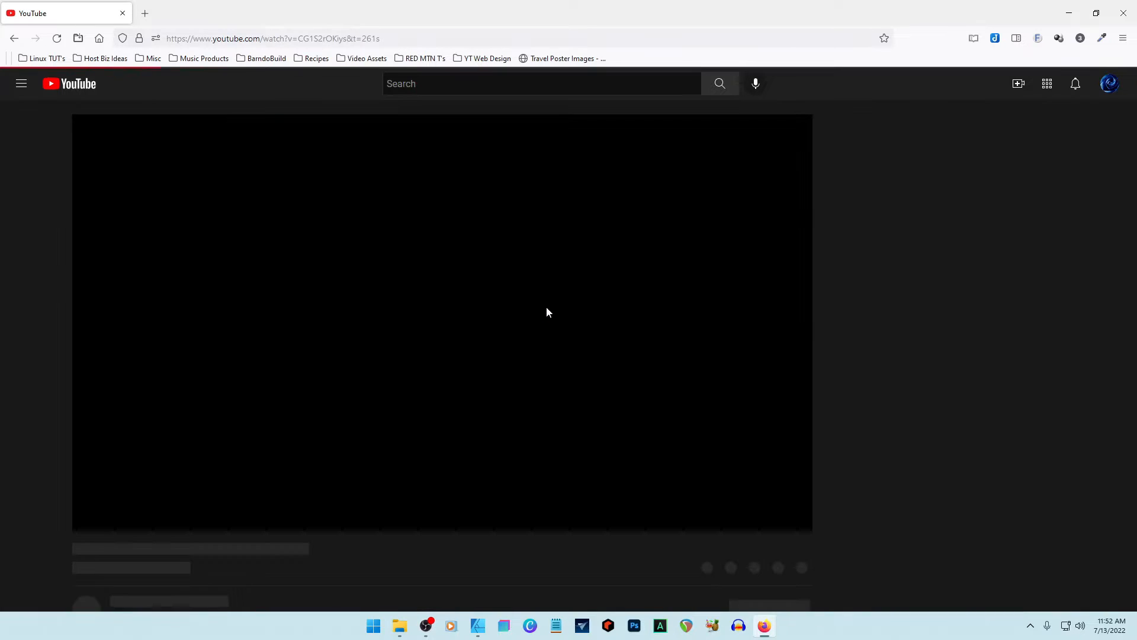
left_click(412, 502)
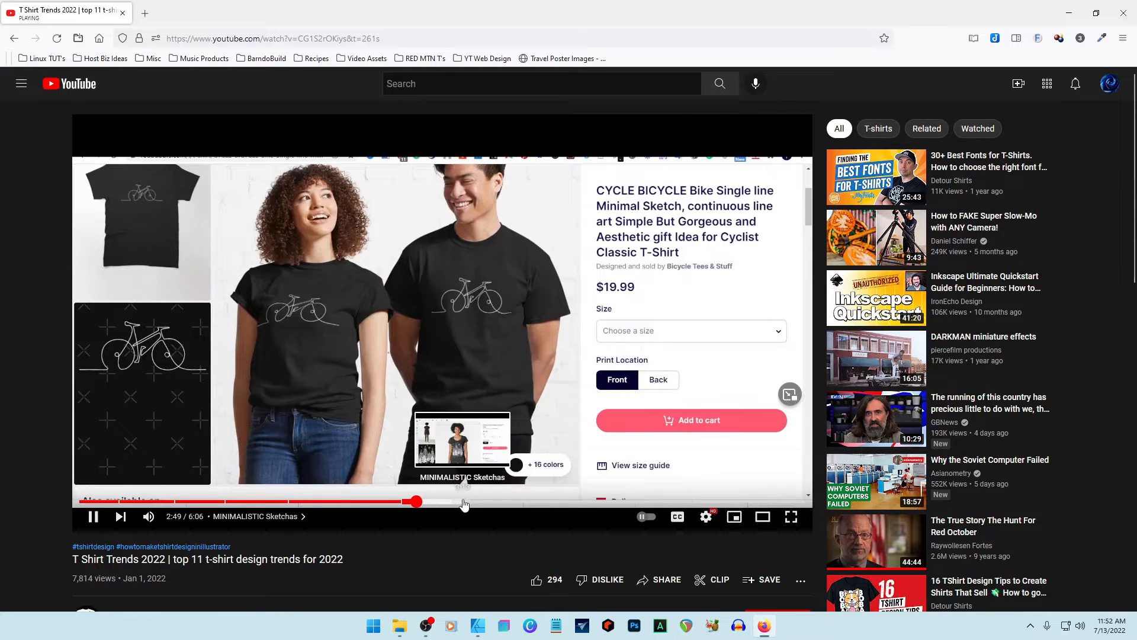
left_click(382, 503)
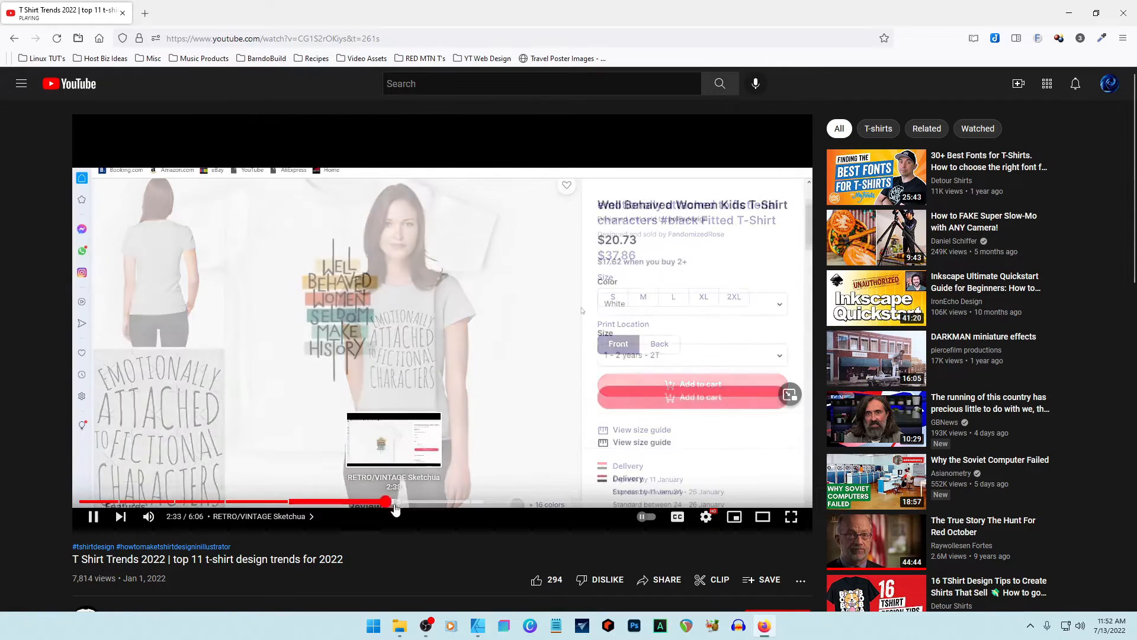
left_click(181, 282)
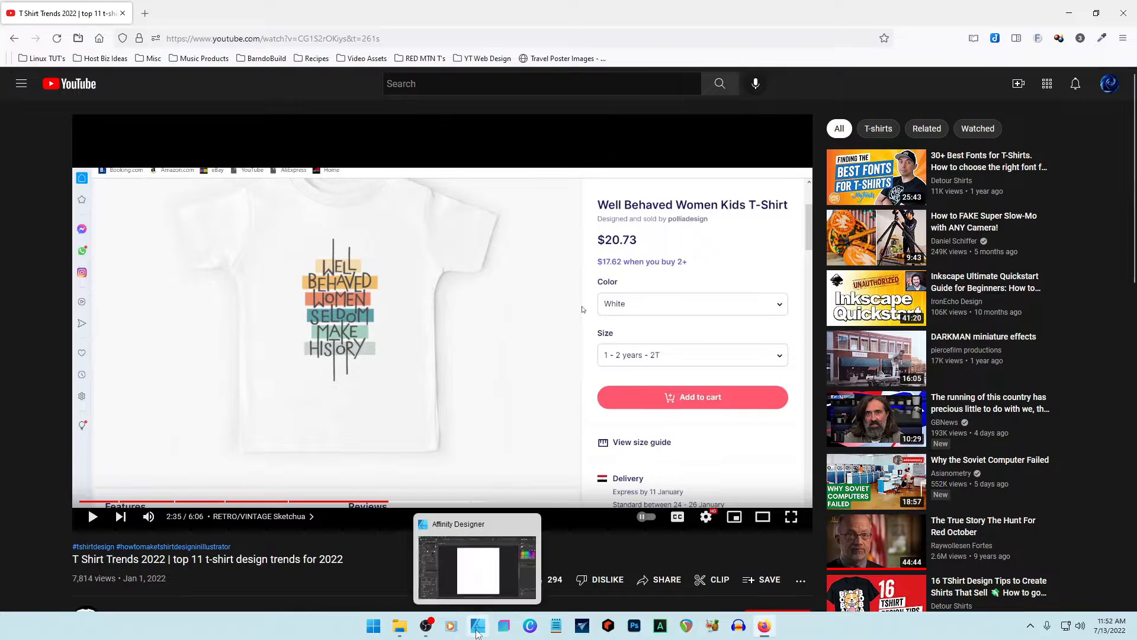
- Switch to Affinity Designer and look over the logo artwork in the RedMTN Logo Design document
left_click(477, 626)
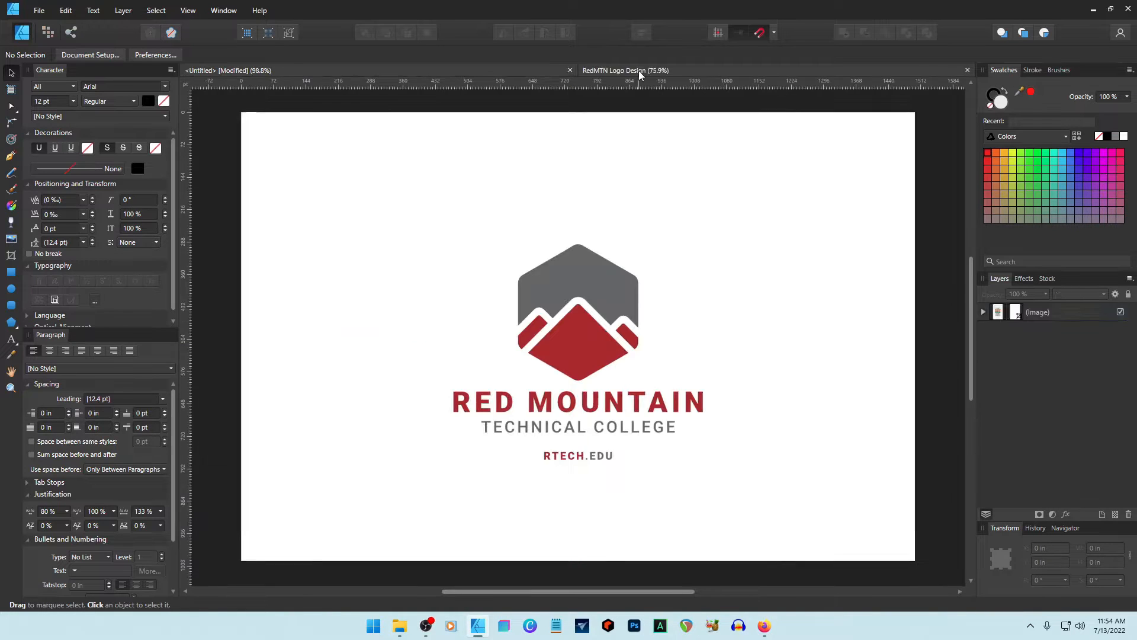
key("ctrl+a")
left_click(478, 203)
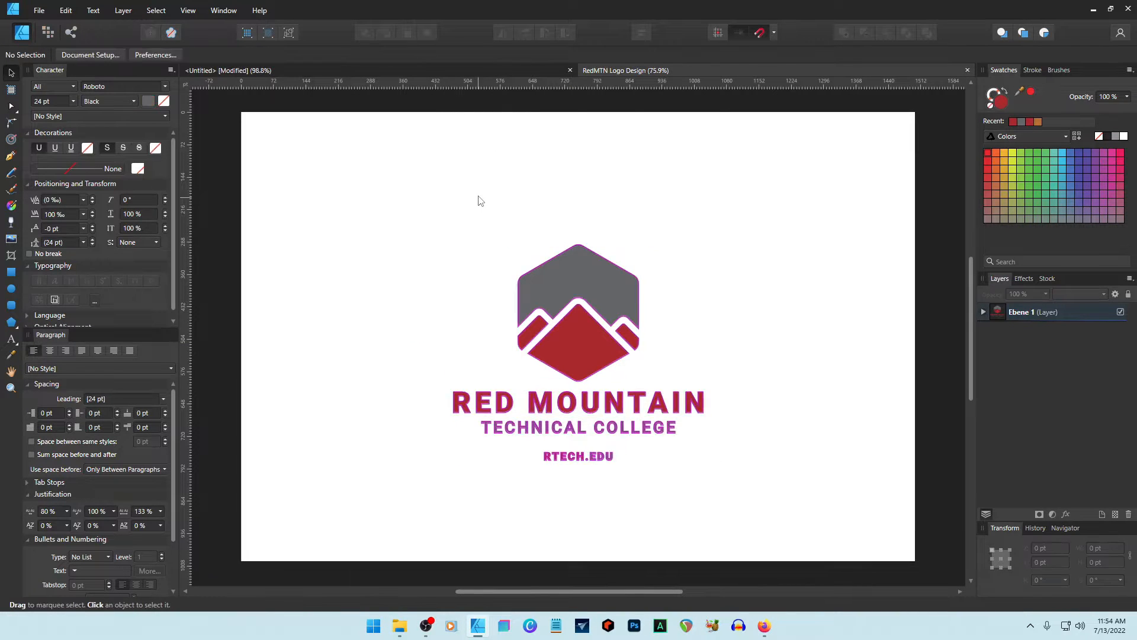
left_click(454, 70)
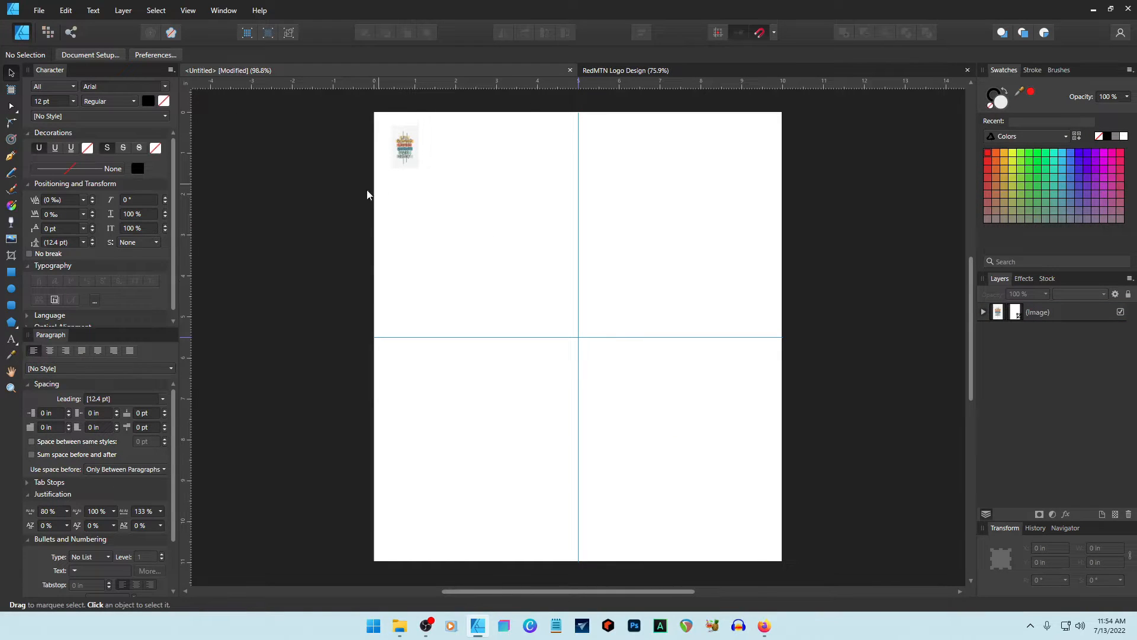
- Add the words Enroll, Learn, Build and Grow as four lines of art text beside the reference image in the untitled document
left_click(9, 389)
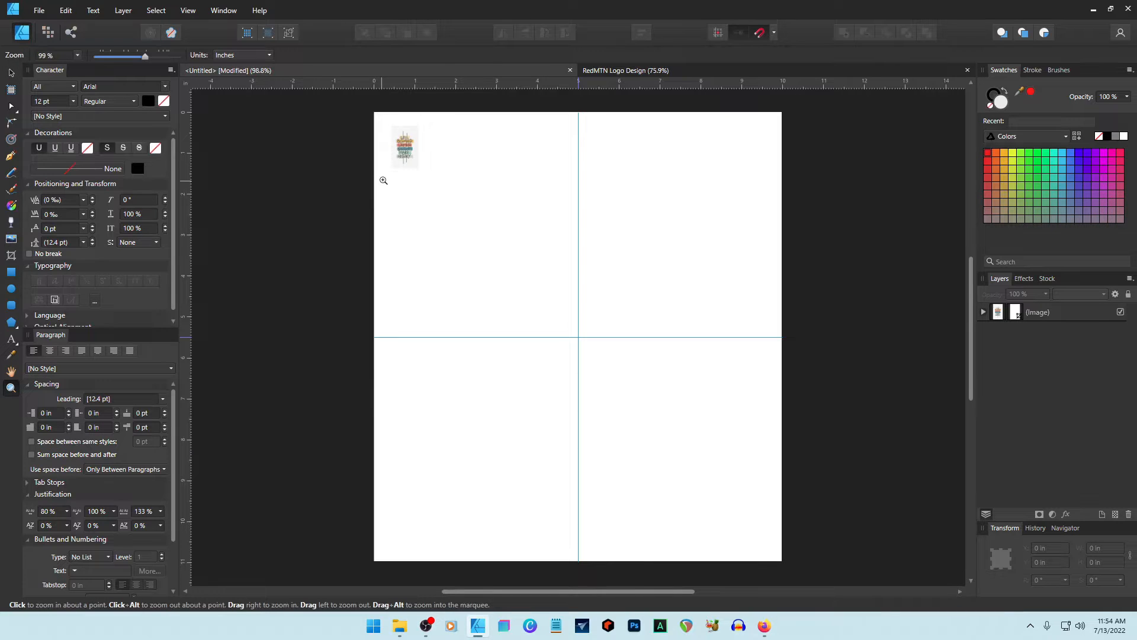
left_click(382, 181)
left_click_drag(411, 162, 509, 166)
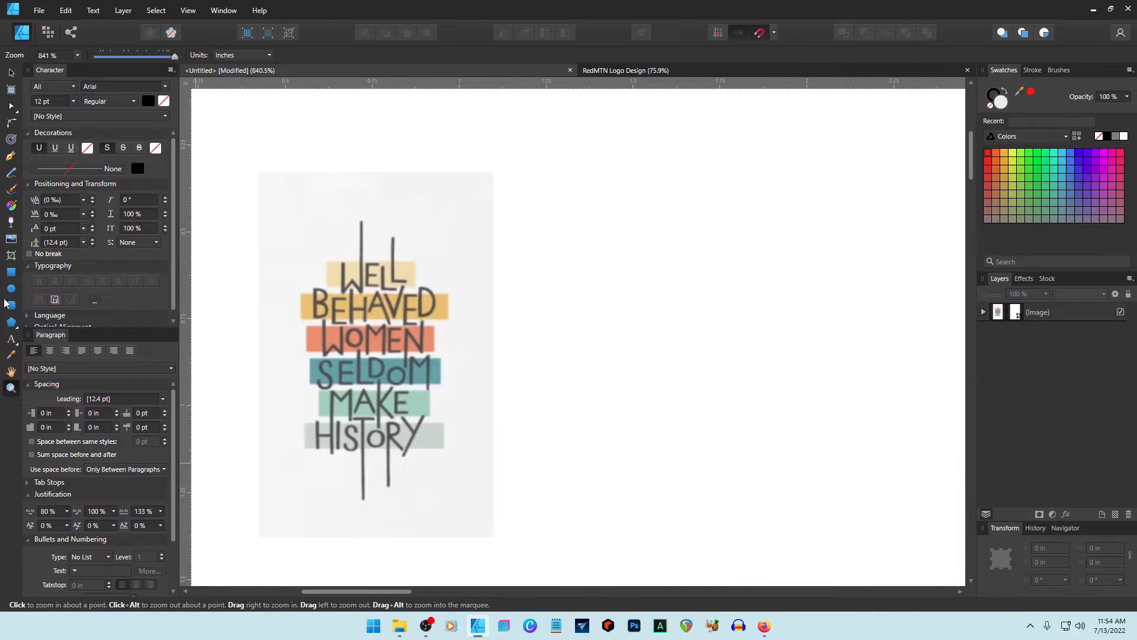
left_click(13, 340)
left_click(617, 222)
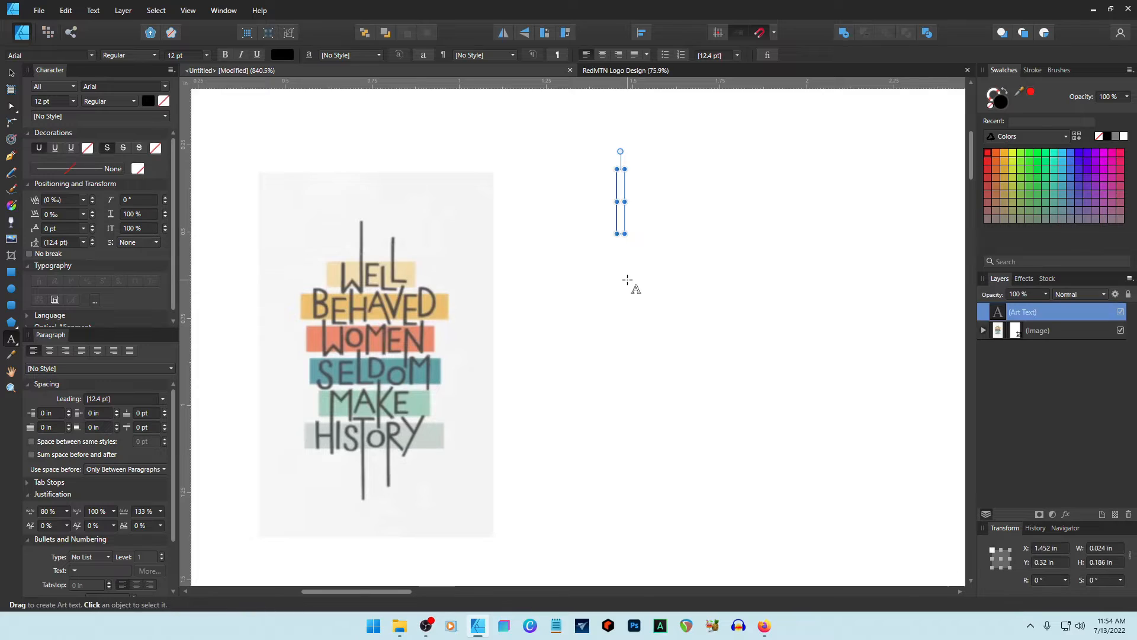
key("ctrl+v")
key("Escape")
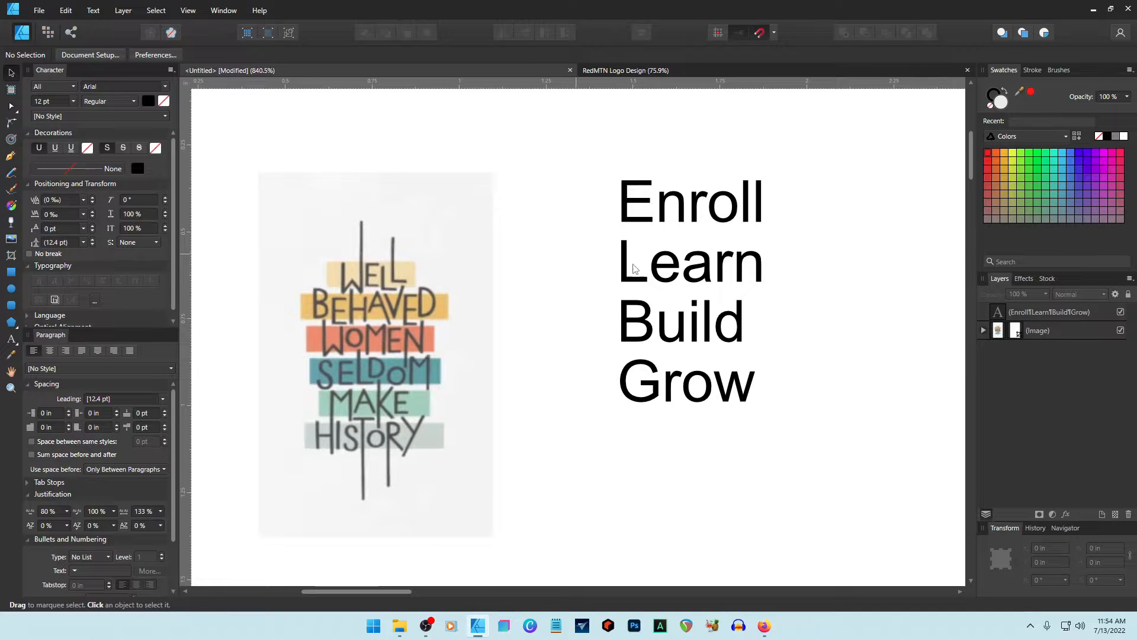
- Change the font of the Enroll, Learn, Build, Grow text to Roboto
left_click(701, 283)
left_click(108, 86)
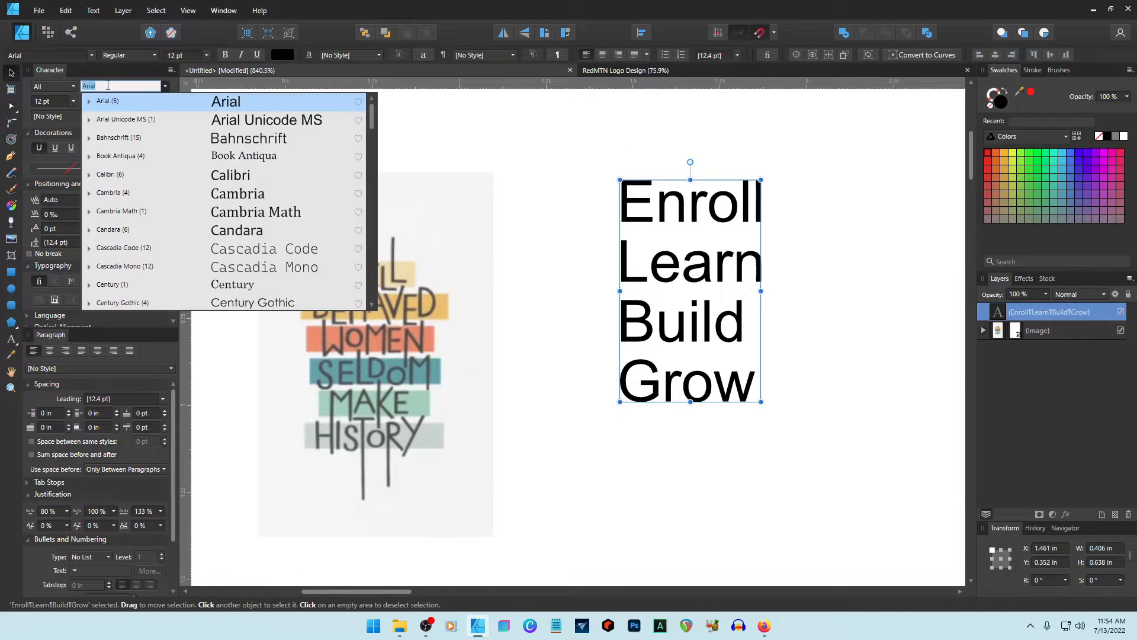
type("rob")
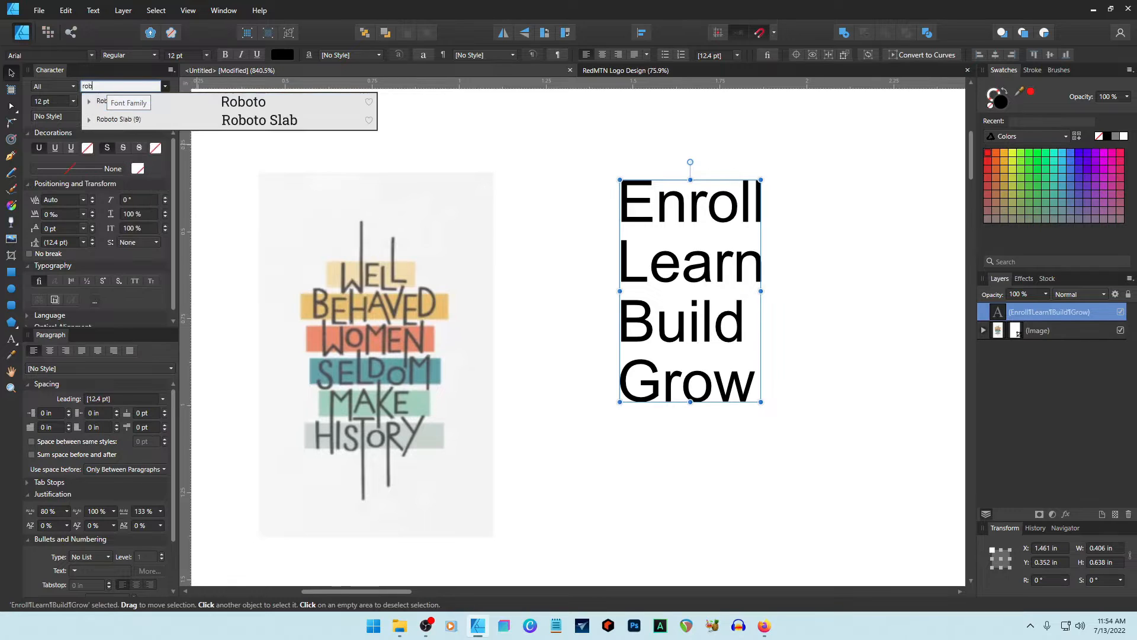
key("Return")
left_click(824, 347)
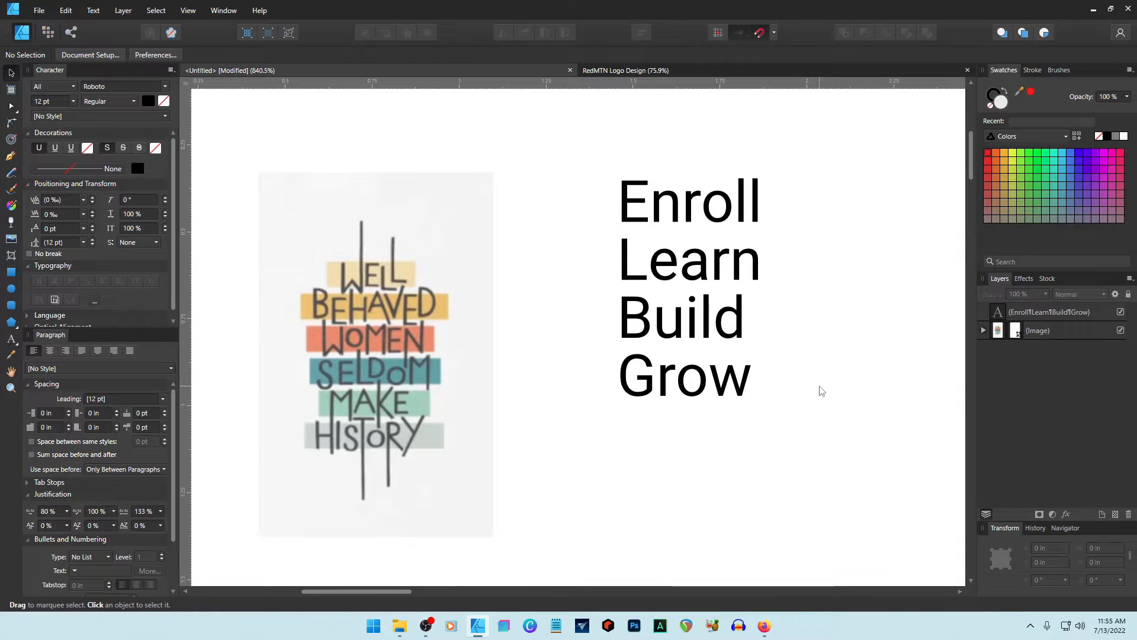
- Bring the Red Mountain Technical College logo from its document into the untitled one, about 1.6 in wide, beside the four-line text
scroll(781, 345, "down", 3)
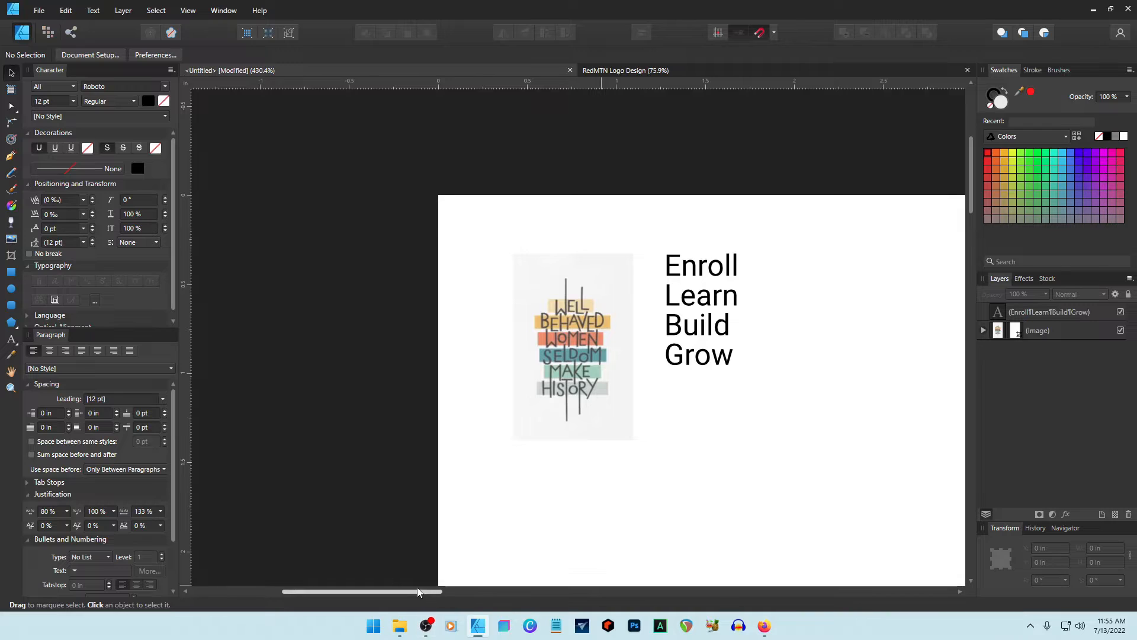
left_click_drag(417, 591, 474, 591)
left_click(696, 70)
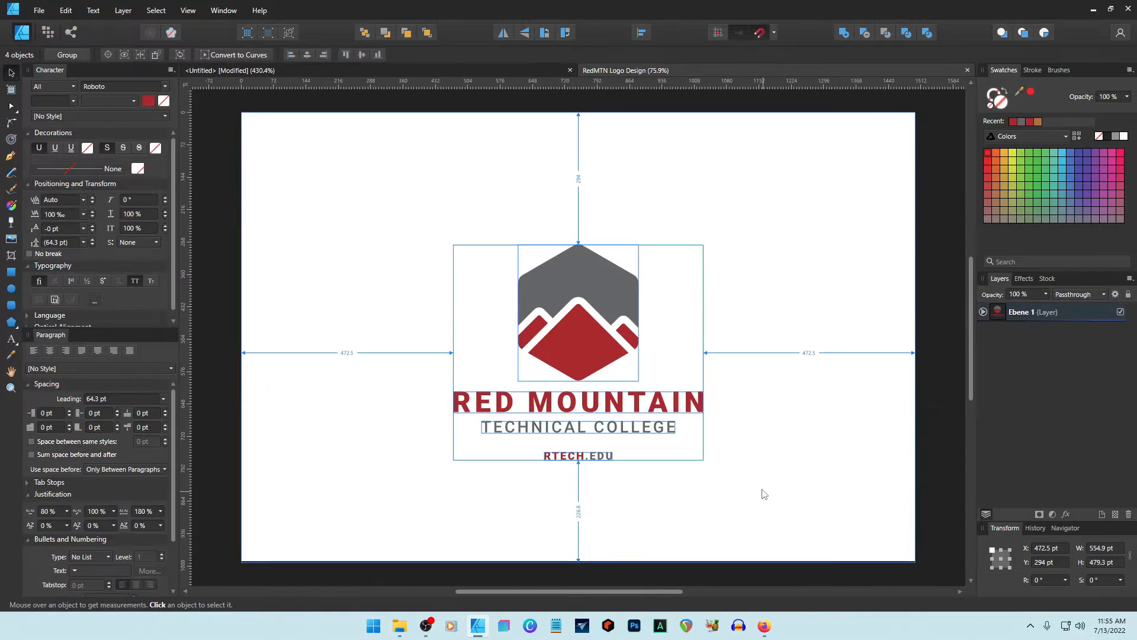
left_click(489, 70)
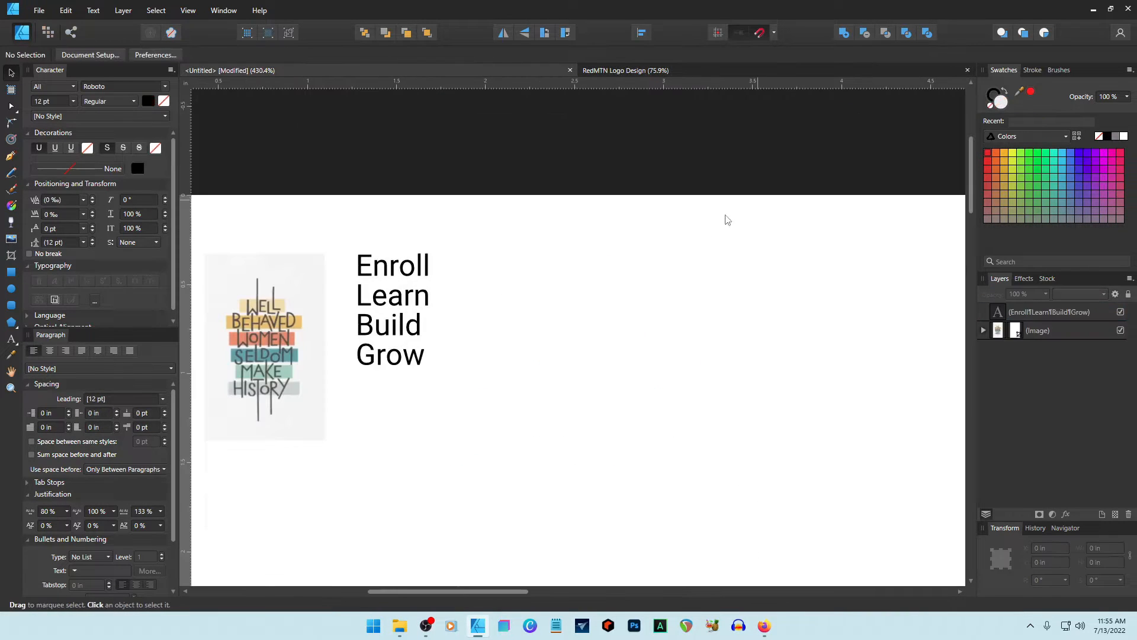
key("ctrl+v")
scroll(647, 277, "down", 7)
left_click_drag(764, 197, 639, 334)
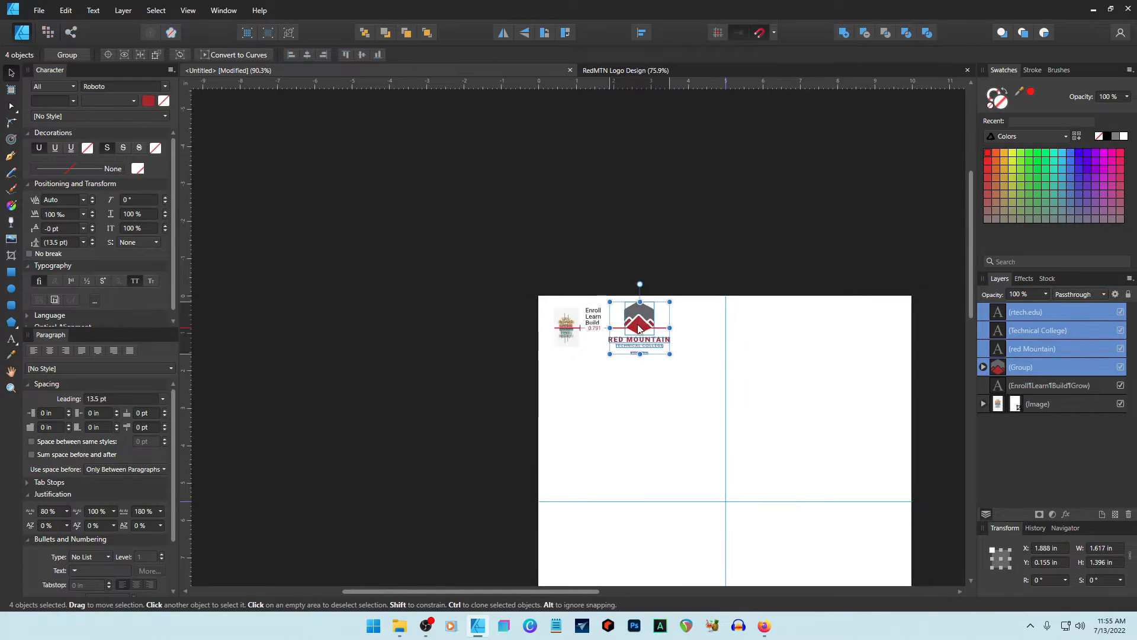
- Sample the red from the logo's mountain and copy its hex code
left_click(796, 389)
scroll(796, 390, "up", 3)
left_click_drag(1032, 96, 480, 277)
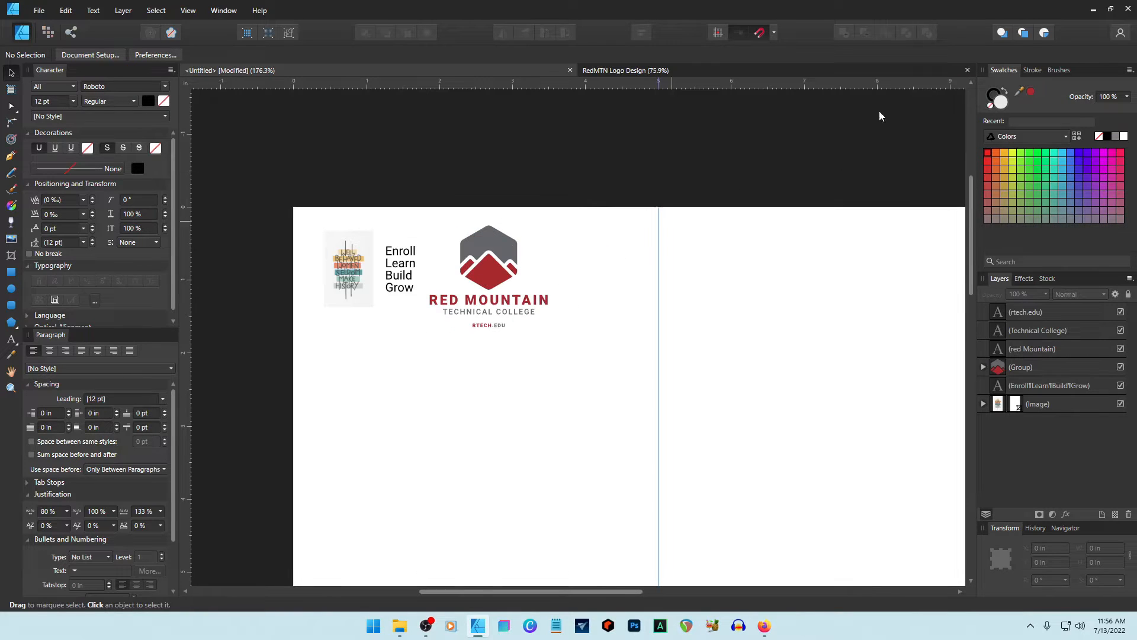
left_click(1031, 92)
double_click(1001, 102)
left_click(656, 259)
key("ctrl+c")
right_click(656, 262)
left_click(700, 285)
left_click(703, 366)
- Switch to the Coolors palette generator in the browser and set the middle colour to AB2328
left_click(478, 625)
left_click(480, 533)
key("ctrl+v")
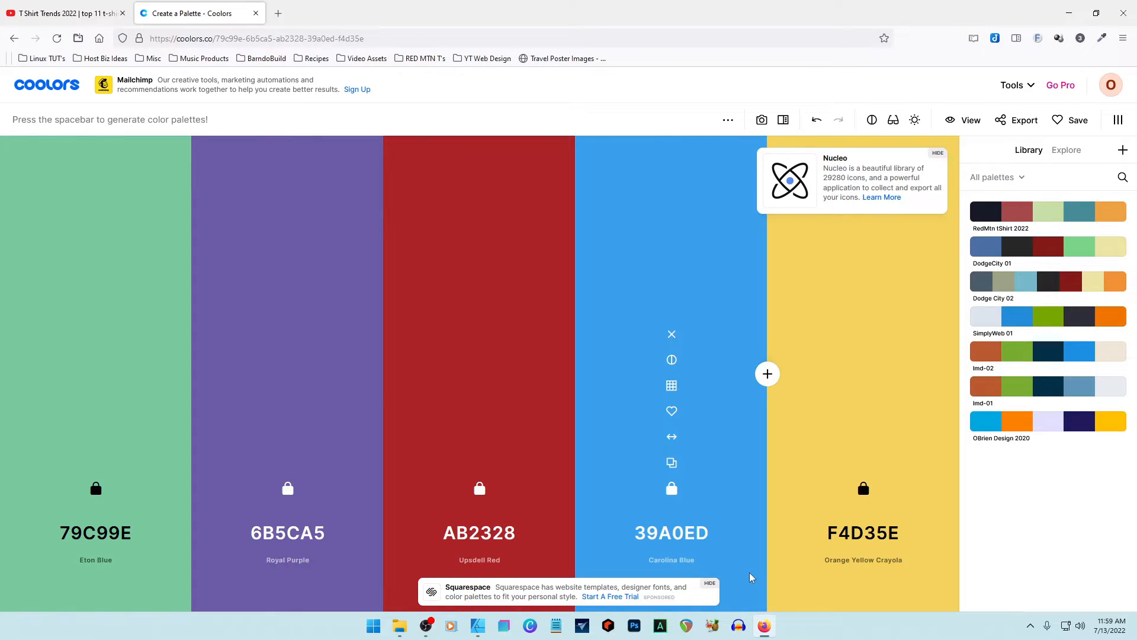
- Paste the screenshot of the Coolors palette into the Affinity Designer document and position it below the logo
key("alt+Tab")
key("ctrl+v")
left_click_drag(591, 338, 646, 474)
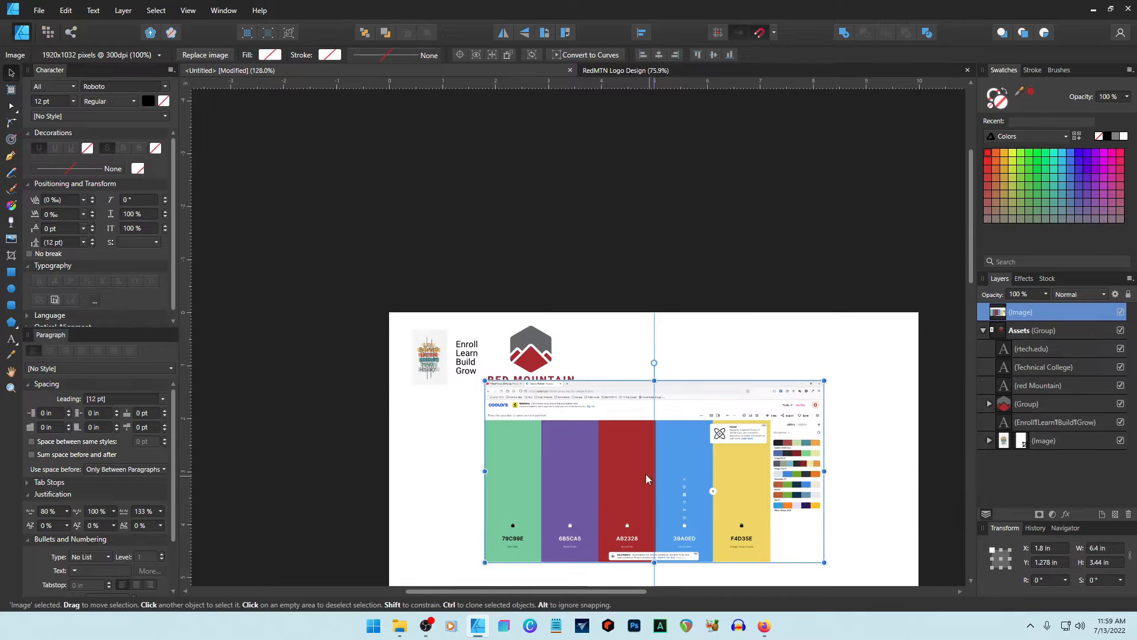
- Crop the palette screenshot to a thin strip of the five colours and place it beside the logo, reduced in size
left_click(11, 255)
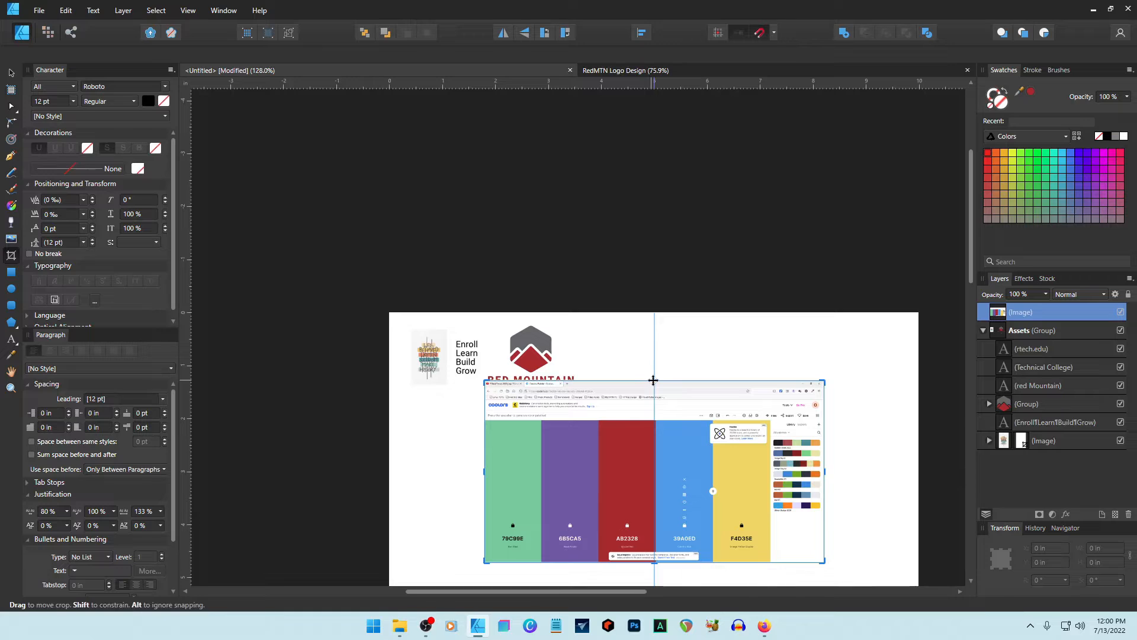
left_click_drag(653, 381, 768, 338)
key("v")
left_click_drag(858, 338, 816, 348)
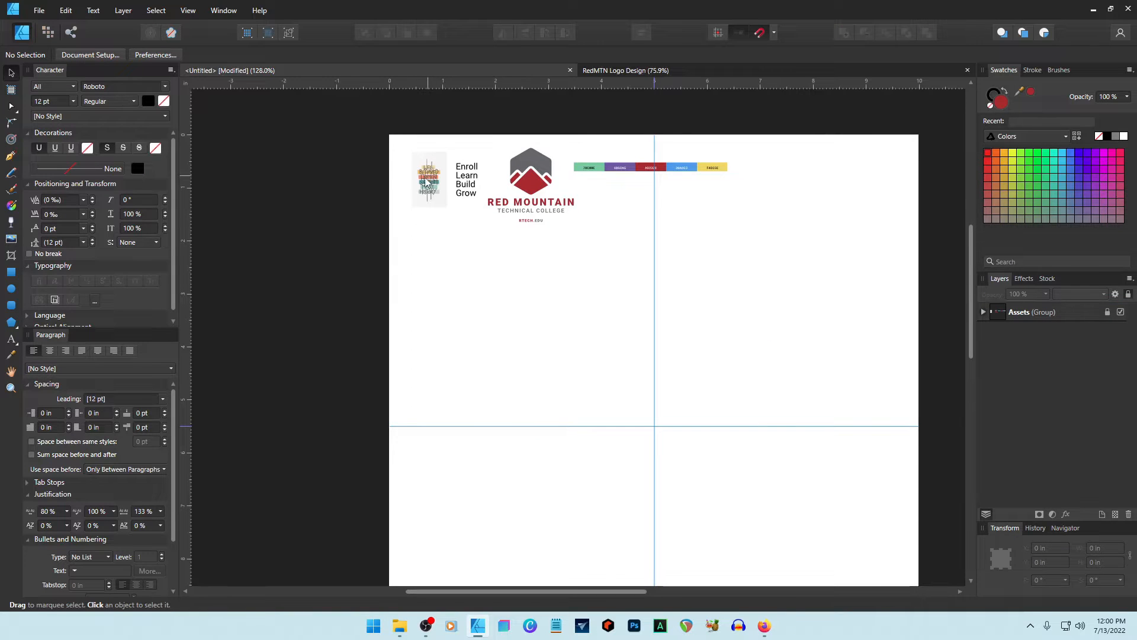
- Place the Well Behaved Women reference image at about 2.5 × 3.8 in in the page's upper right area and hide the guides
left_click_drag(428, 177, 836, 304)
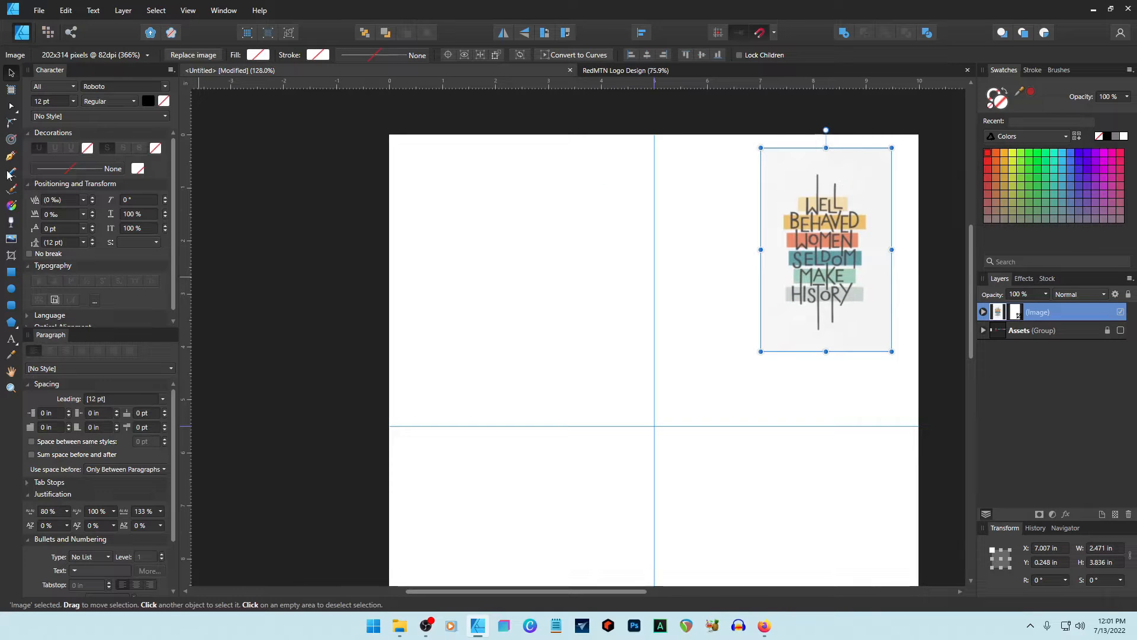
left_click(11, 189)
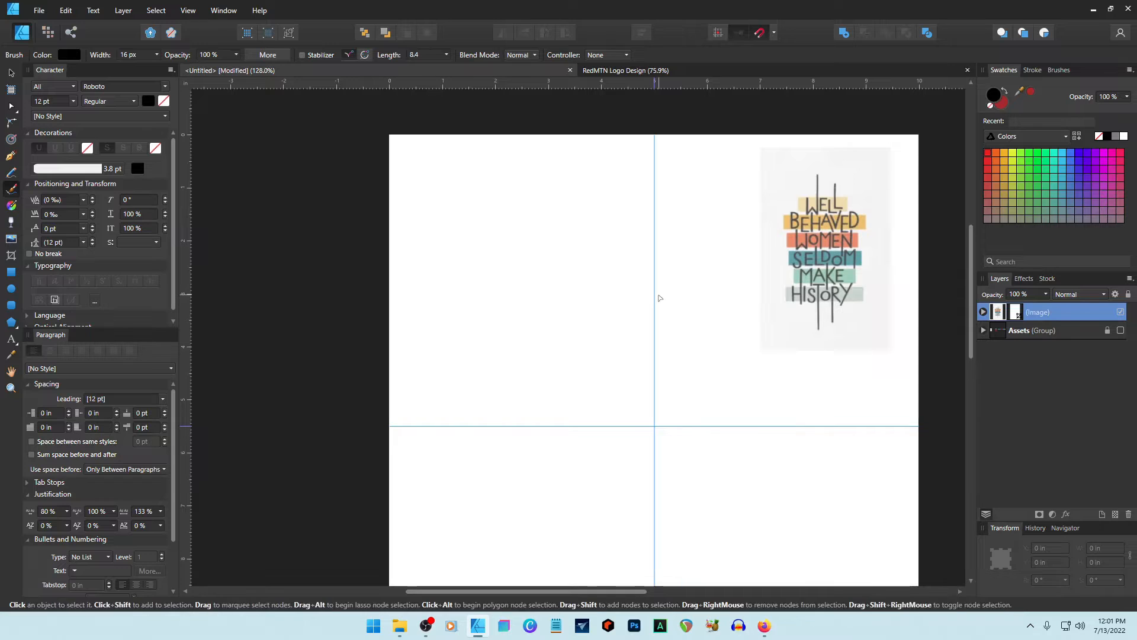
key("ctrl+semicolon")
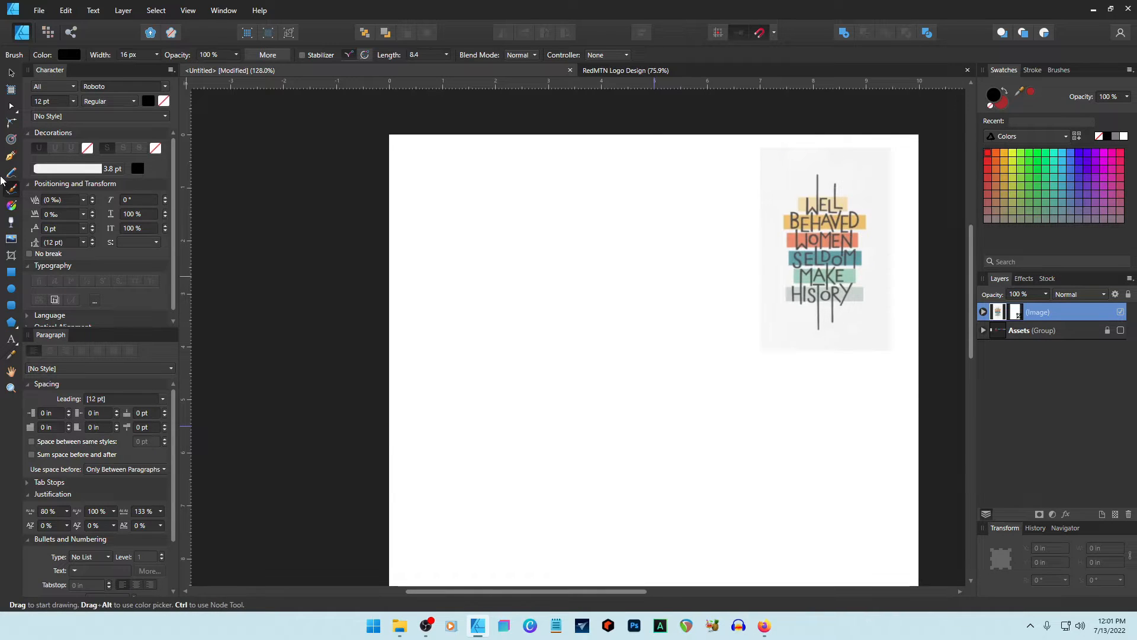
- Choose the last brush in the Watercolors category, test it with a black stroke across the page, and undo the stroke
left_click(1059, 71)
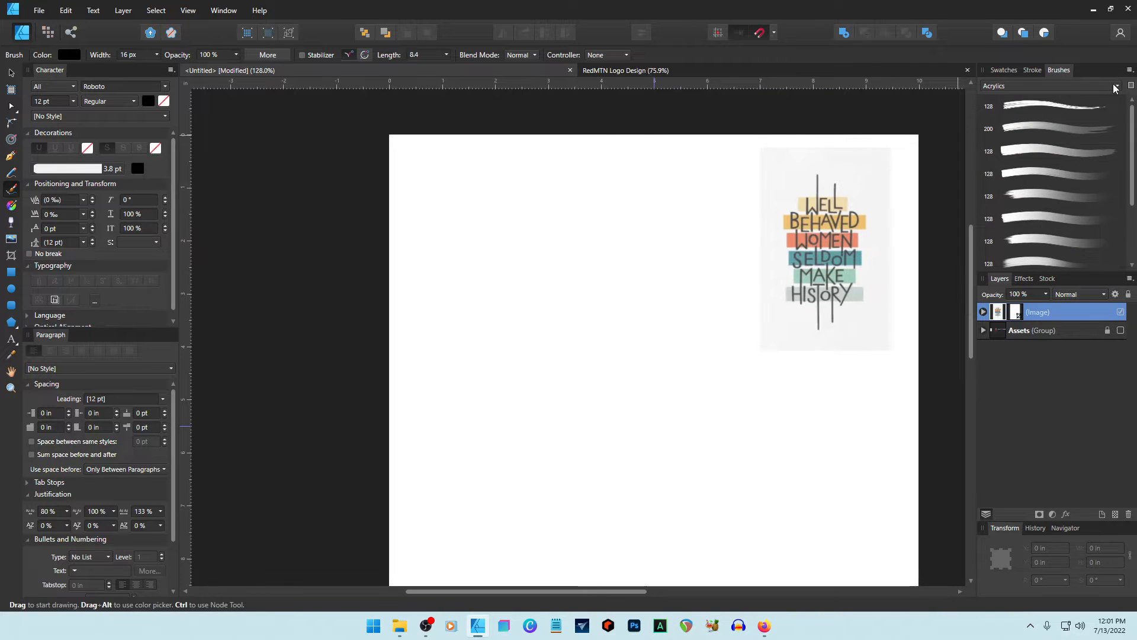
left_click(1051, 86)
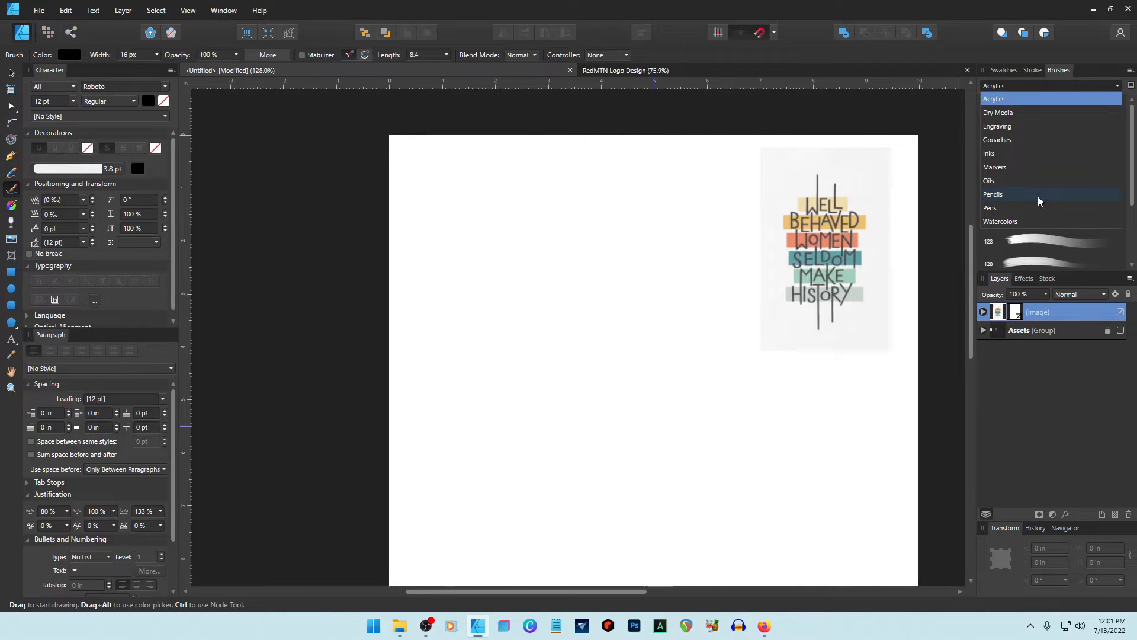
left_click(1014, 221)
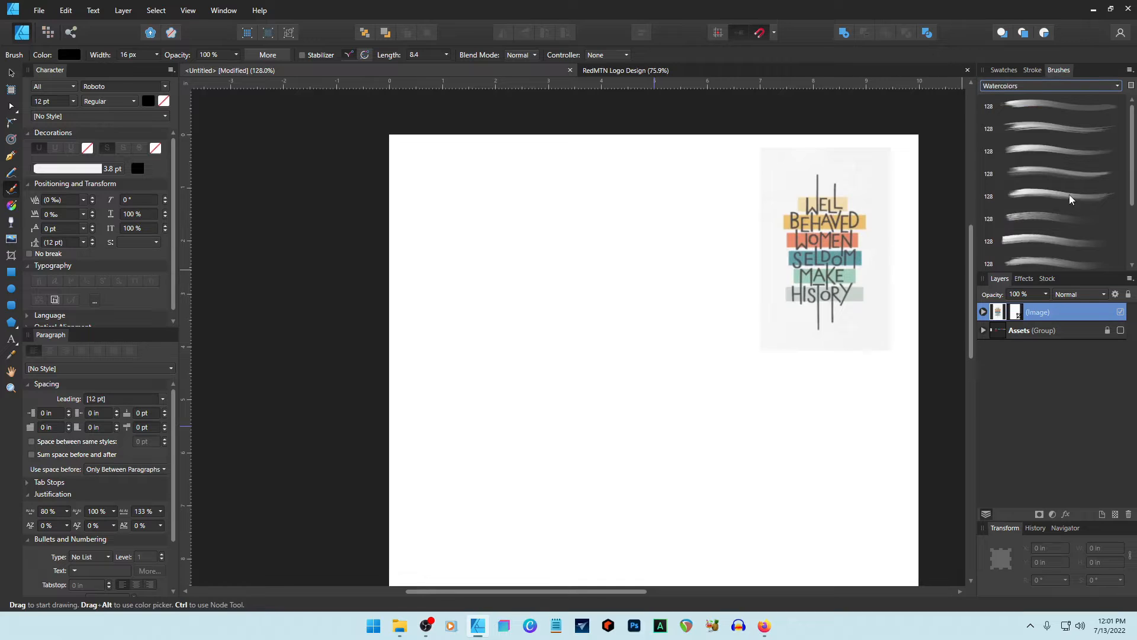
scroll(1043, 227, "down", 3)
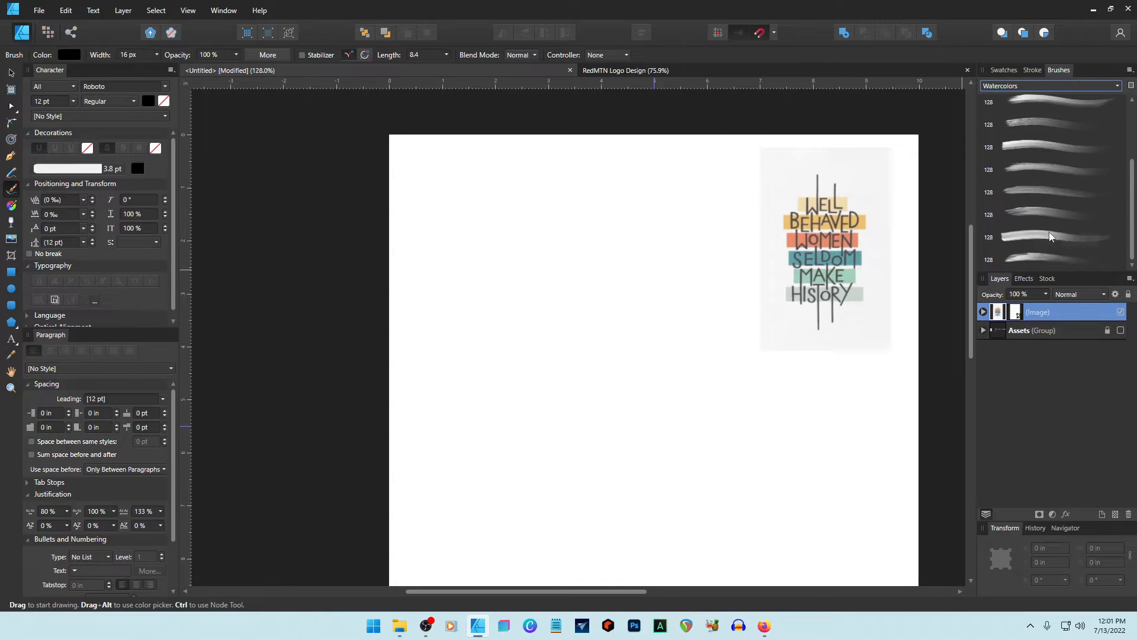
left_click(1021, 259)
left_click_drag(505, 411, 792, 356)
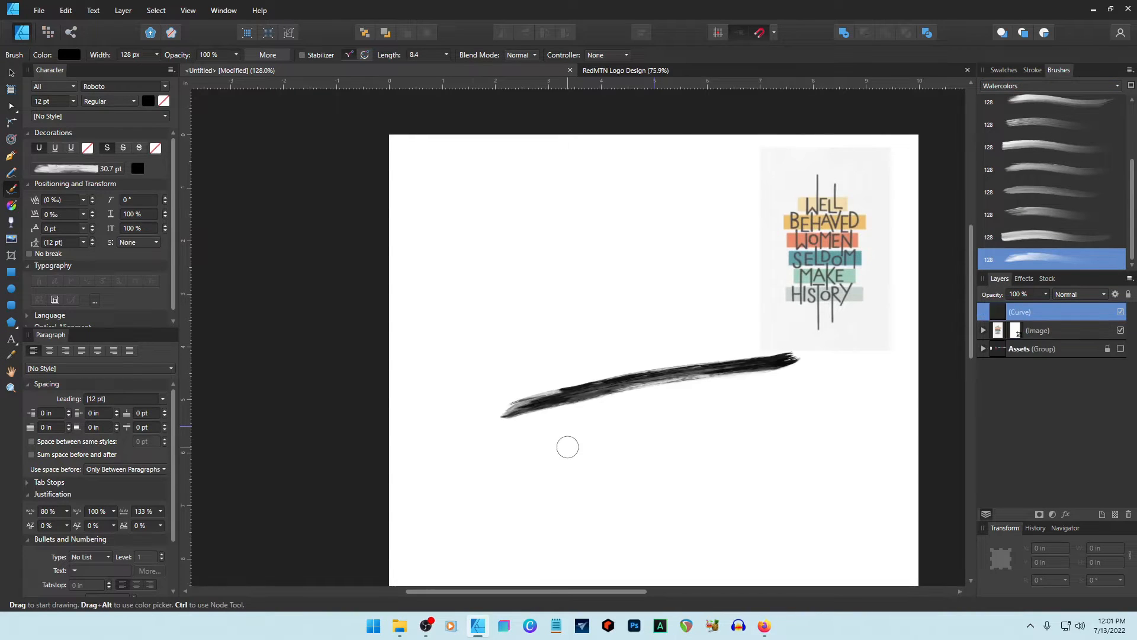
key("ctrl+z")
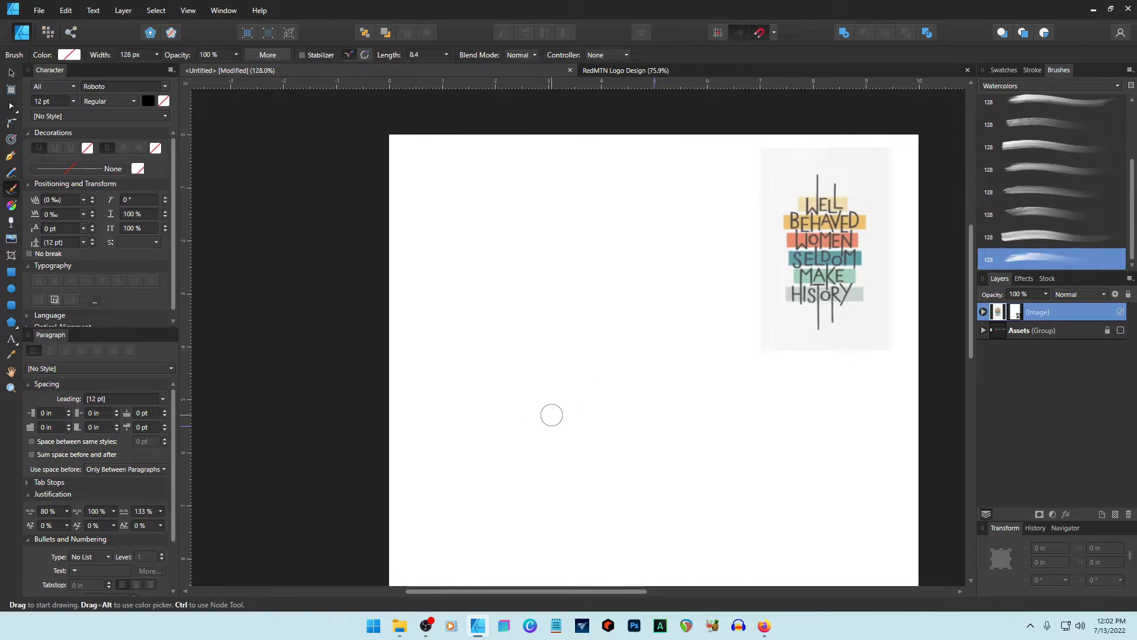
- Enlarge the brush width to about 393 px and paint a broad black watercolor stroke across the middle of the page
key("d")
key("bracketright")
key("bracketright")
key("bracketright")
key("bracketleft")
key("bracketleft")
key("bracketleft")
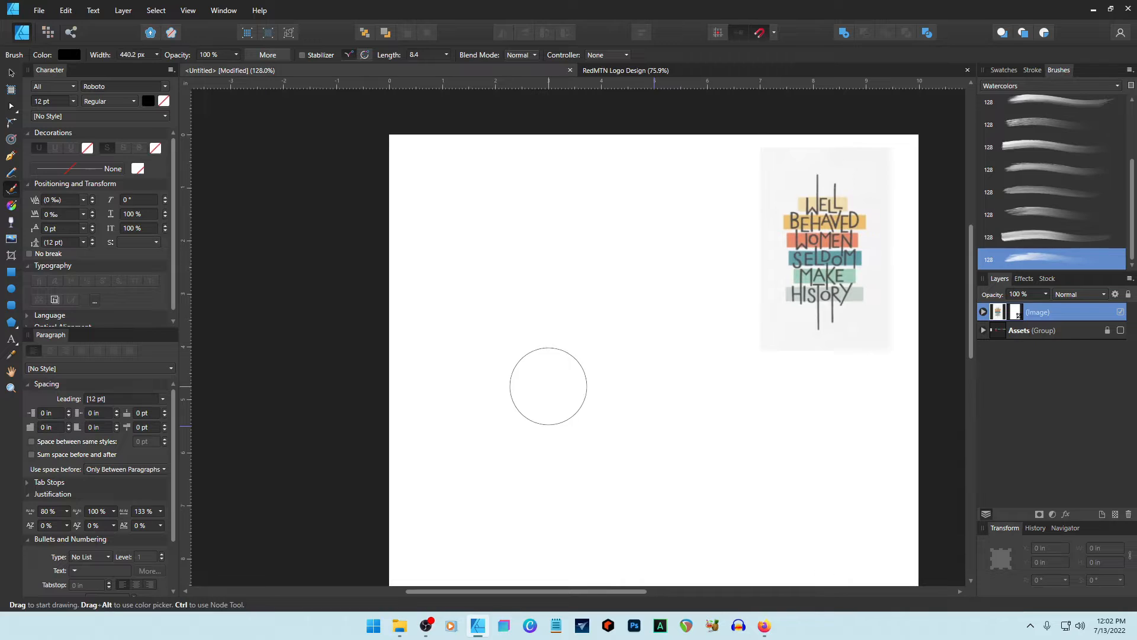
key("bracketright")
key("bracketright")
key("bracketright")
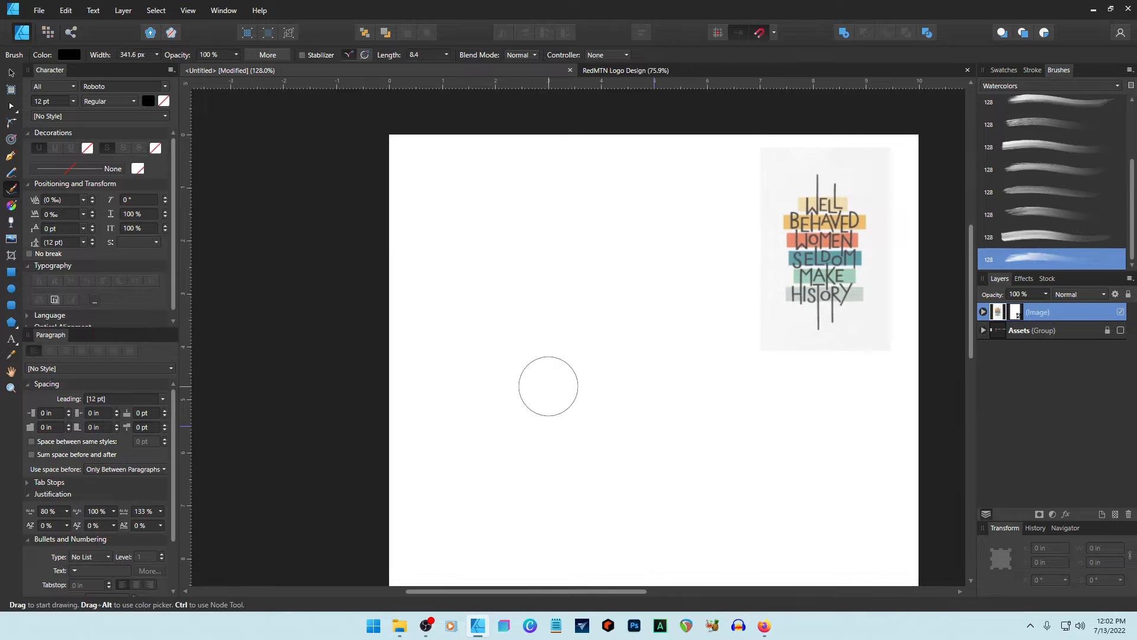
left_click_drag(480, 407, 788, 385)
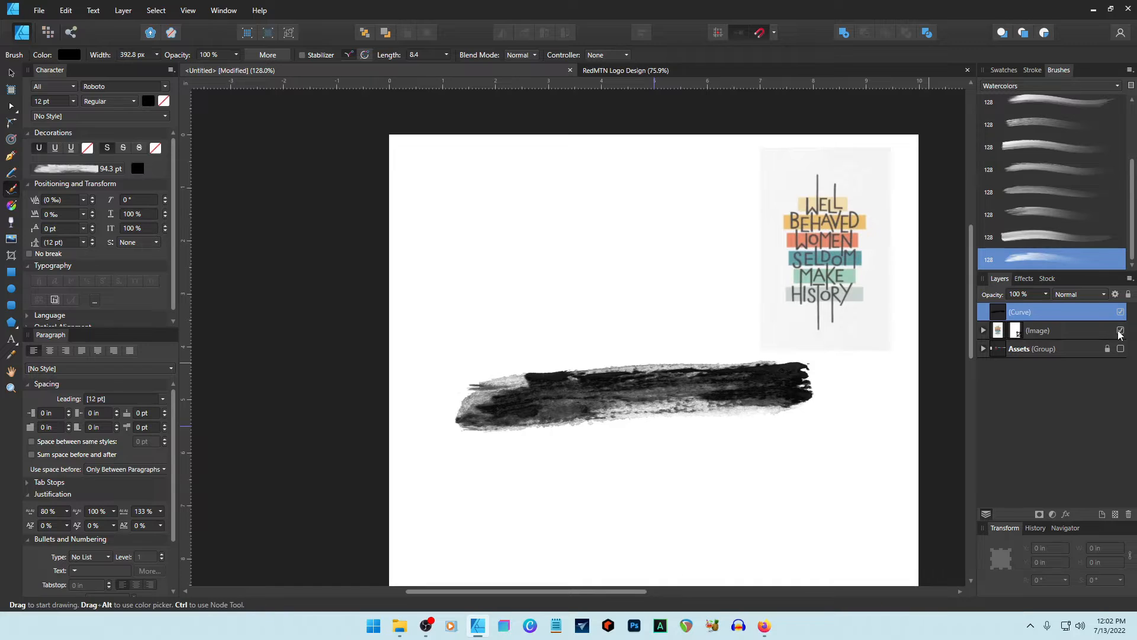
- Sample the red from the Assets group's palette strip as the brush colour and paint a broad stroke below the black one
left_click(1121, 349)
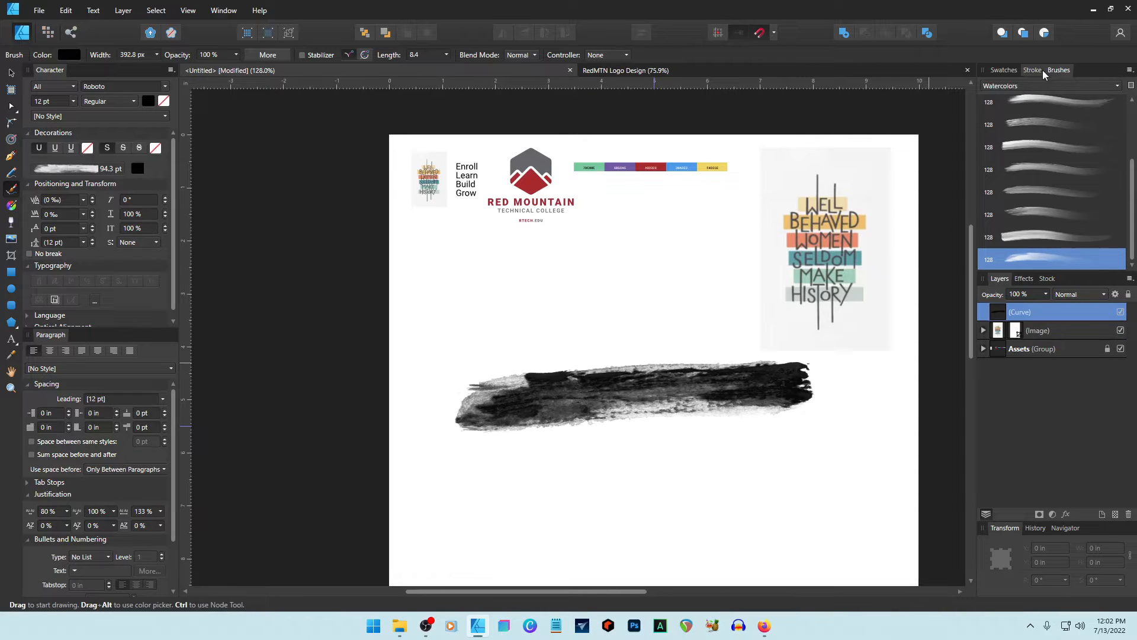
left_click(1004, 70)
left_click_drag(1020, 90, 652, 167)
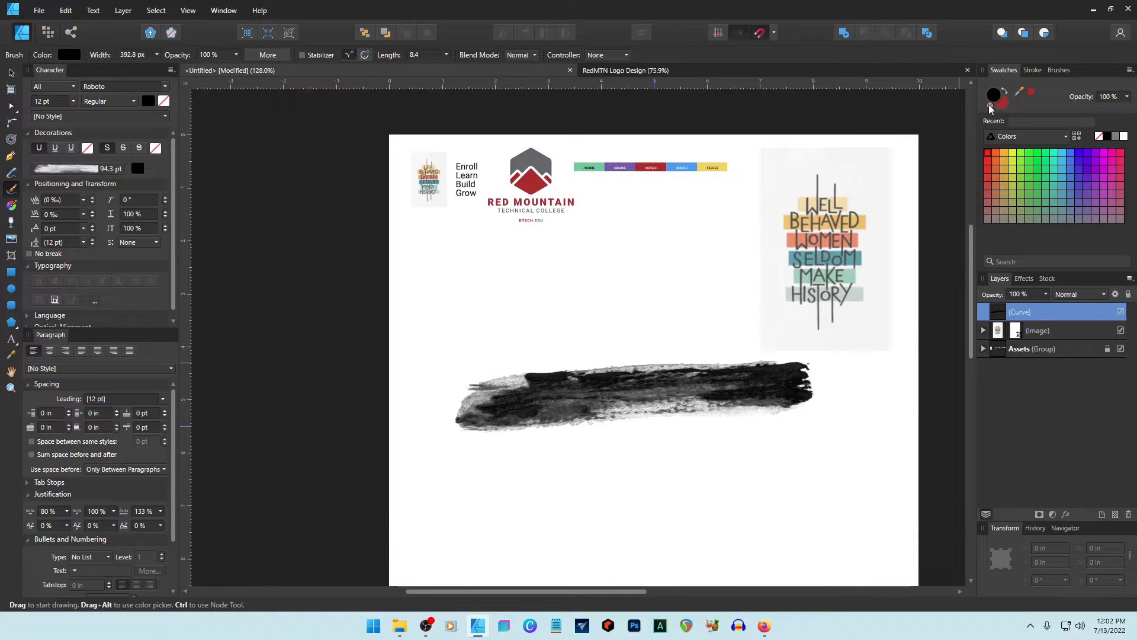
left_click(989, 108)
left_click_drag(495, 508, 853, 462)
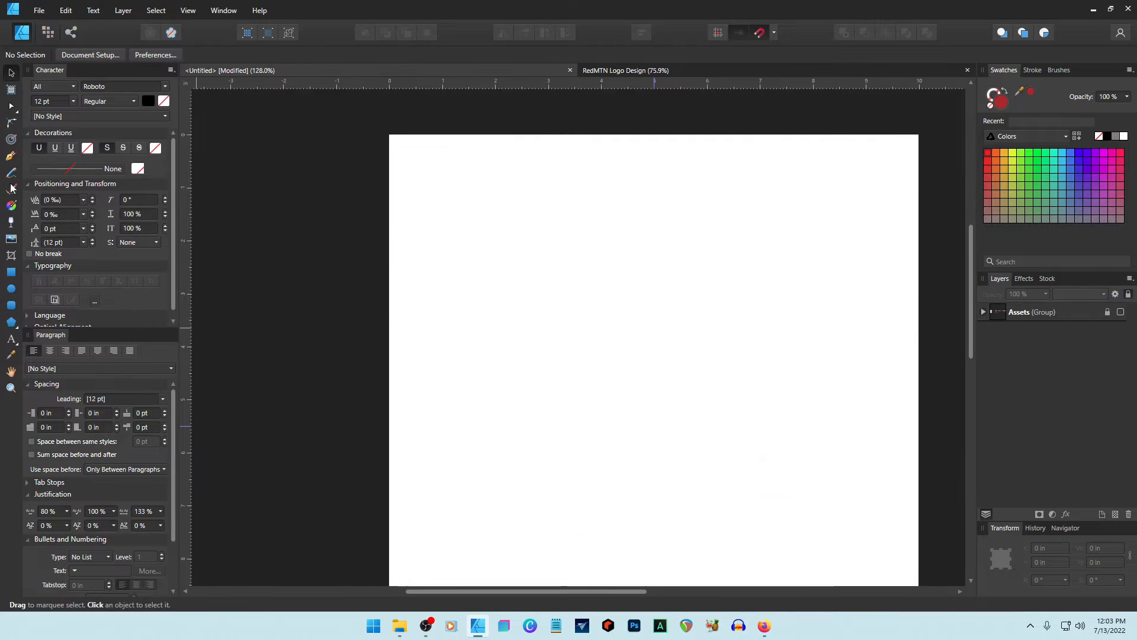
- Paint broad red watercolor strokes stacked down the page, alternating direction, and delete the two lower curved ones
left_click(12, 189)
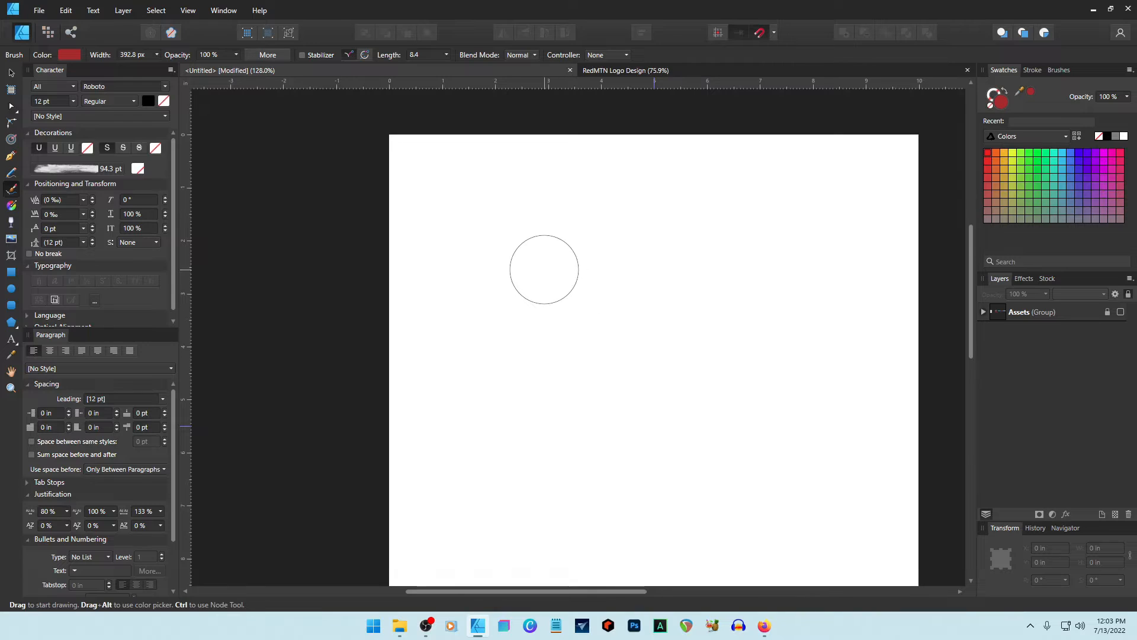
left_click_drag(549, 267, 718, 266)
left_click_drag(752, 351, 613, 342)
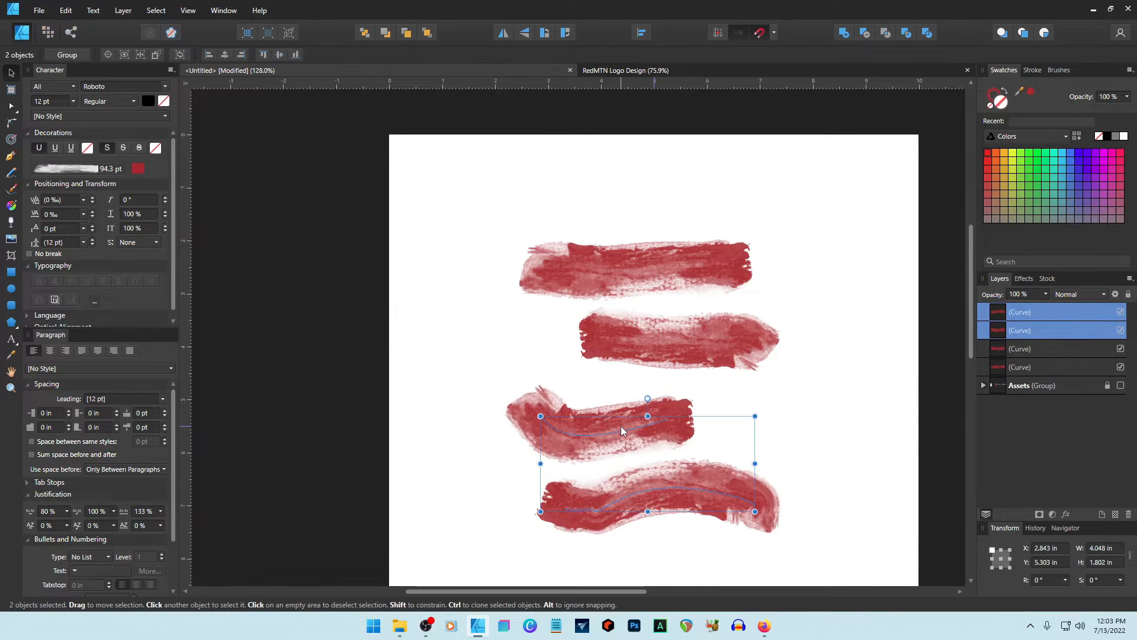
key("Delete")
- Duplicate the two remaining red strokes together and place the copies directly below them to make a stack of four
left_click(689, 353)
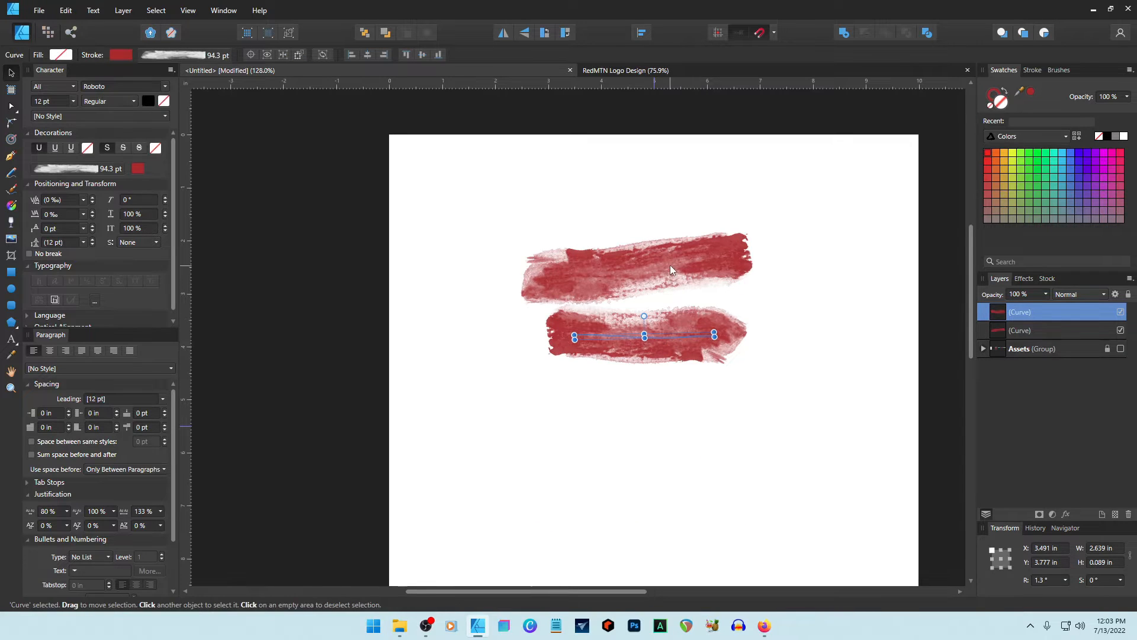
left_click(670, 264, "shift")
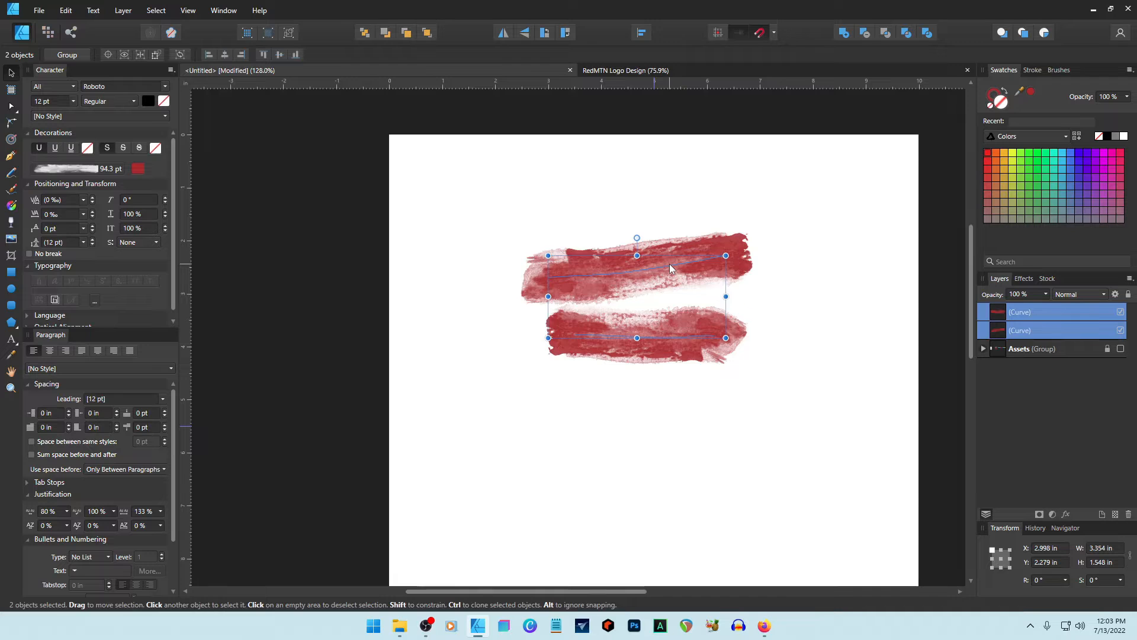
key("ctrl+j")
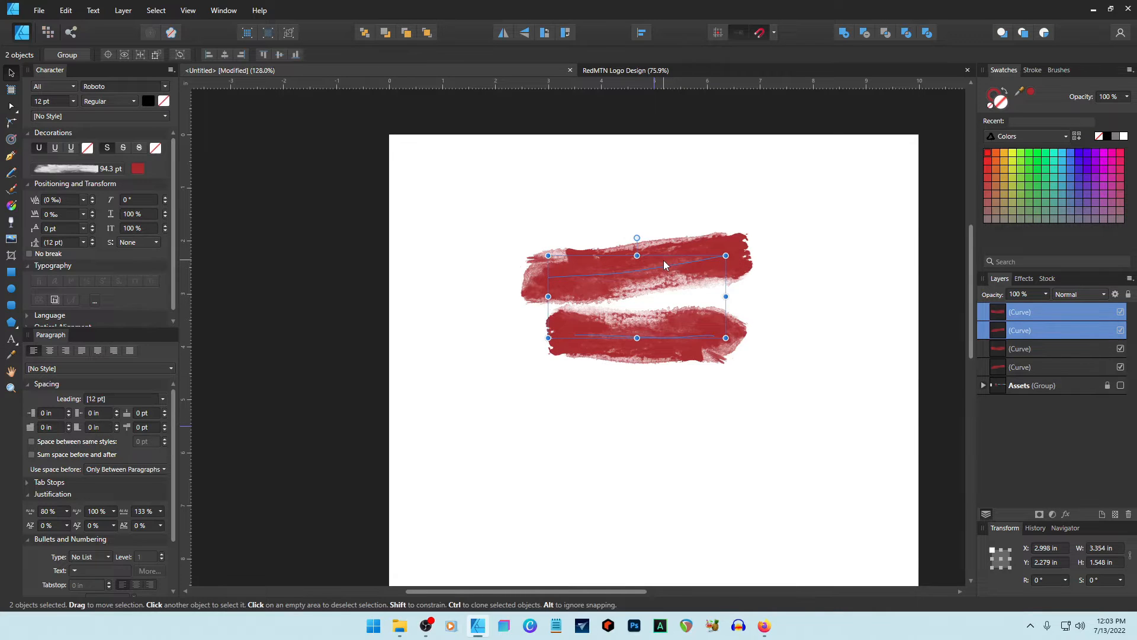
left_click_drag(664, 265, 663, 411)
left_click(838, 347)
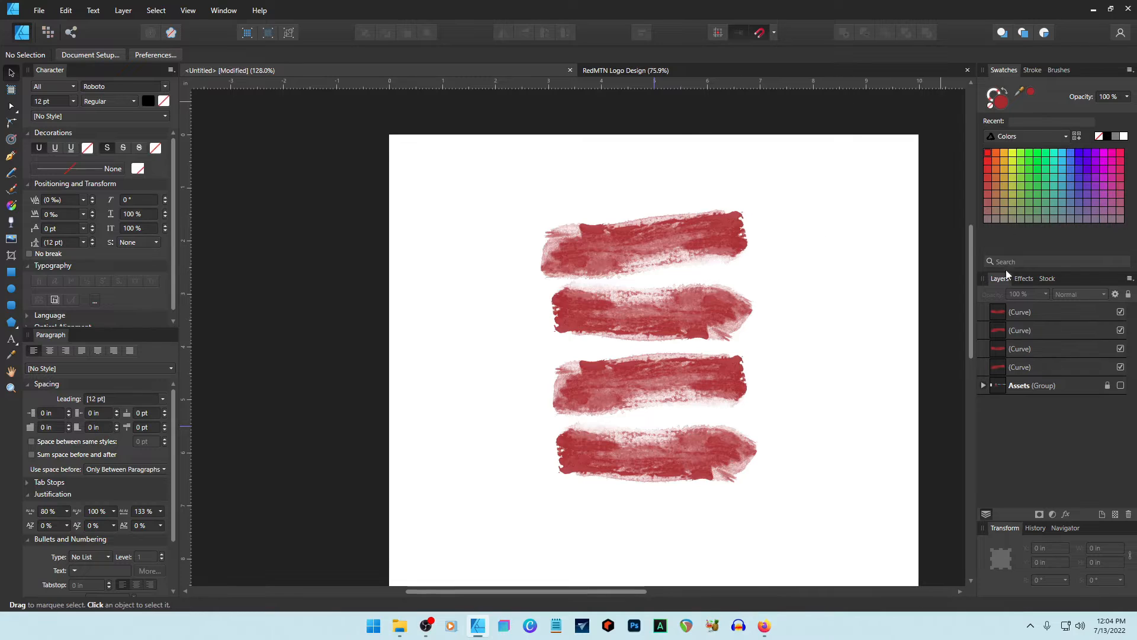
- Show the Assets group and recolour the top brush stroke with the purple sampled from the palette strip
left_click(1120, 385)
mouse_move(1034, 96)
left_mouse_down()
mouse_move(665, 152)
mouse_move(642, 173)
mouse_move(589, 159)
mouse_move(504, 252)
mouse_move(604, 201)
mouse_move(627, 168)
mouse_move(548, 193)
mouse_move(685, 200)
mouse_move(613, 166)
mouse_move(623, 172)
left_mouse_up()
left_click(653, 256)
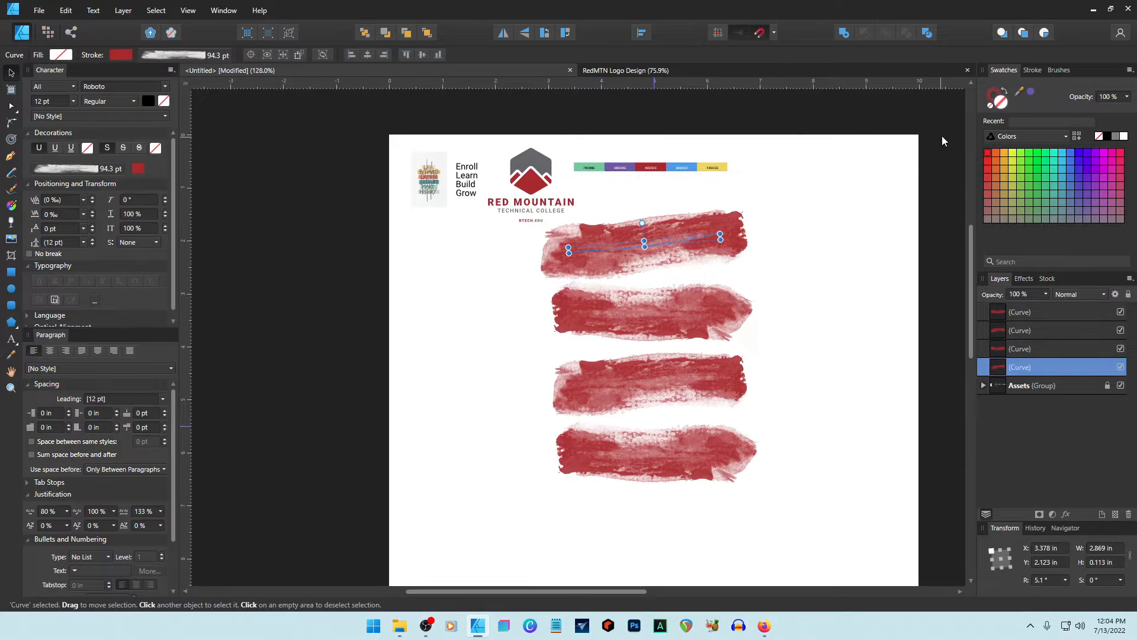
left_click(1031, 92)
- Recolour the third brush stroke with the blue sampled from the palette strip
left_click(728, 308)
left_click(658, 375)
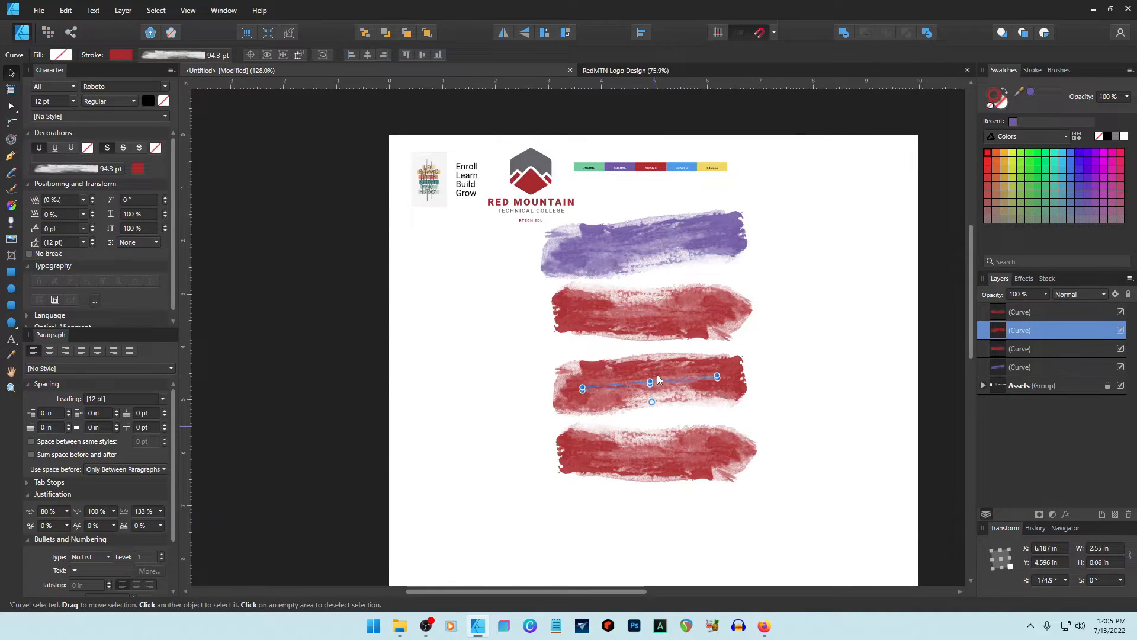
left_click_drag(1020, 90, 675, 171)
left_click(1031, 91)
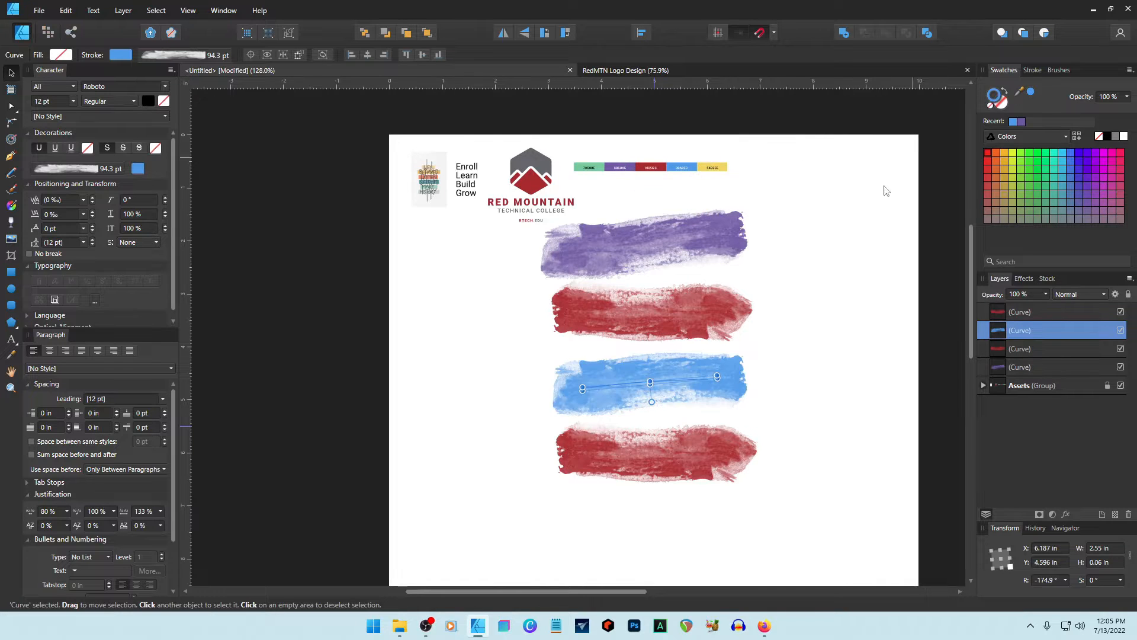
- Recolour the bottom brush stroke with the yellow sampled from the palette strip
left_click(635, 457)
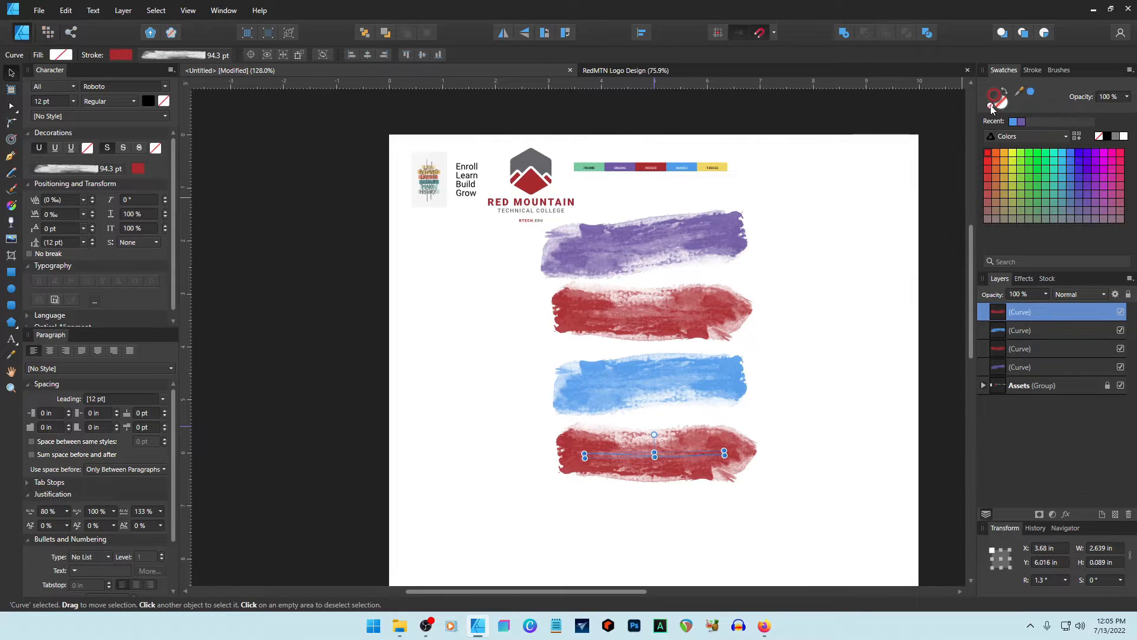
left_click_drag(1028, 97, 713, 167)
left_click(817, 235)
- Recolour the bottom brush stroke with the green sampled from the palette strip
left_click(671, 457)
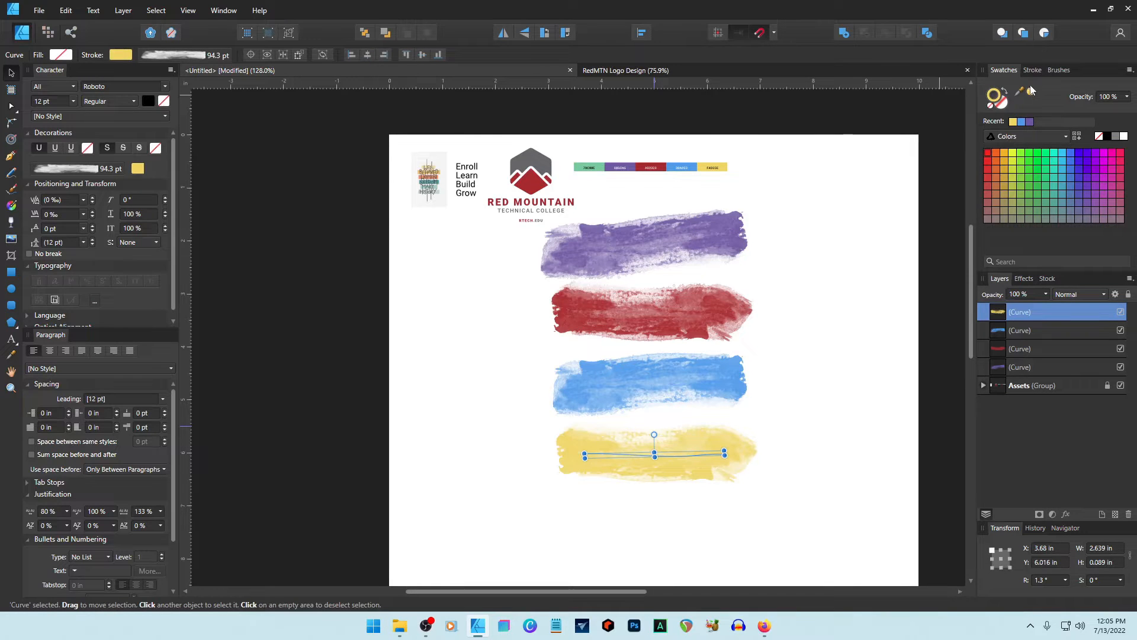
mouse_move(1031, 95)
left_mouse_down()
mouse_move(754, 119)
mouse_move(588, 157)
mouse_move(589, 167)
left_mouse_up()
left_click(781, 208)
- Position the words LEARN, BUILD and GROW on the red, blue and green strokes respectively
mouse_move(745, 237)
left_mouse_down()
mouse_move(609, 486)
mouse_move(630, 464)
left_mouse_up()
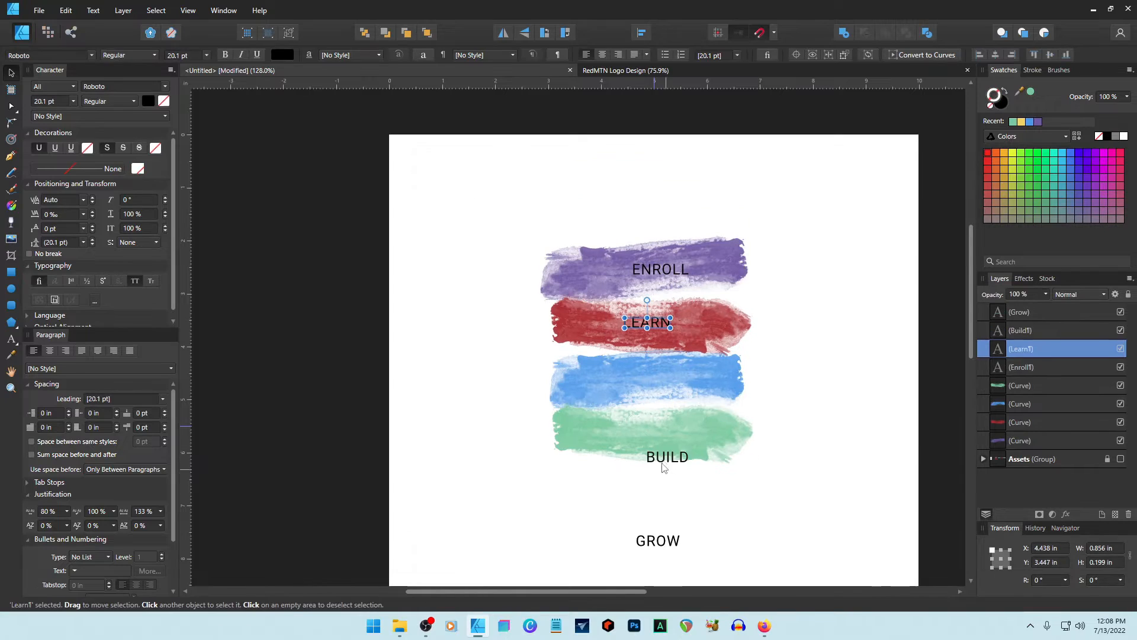
mouse_move(664, 468)
left_mouse_down()
mouse_move(665, 398)
mouse_move(649, 386)
left_mouse_up()
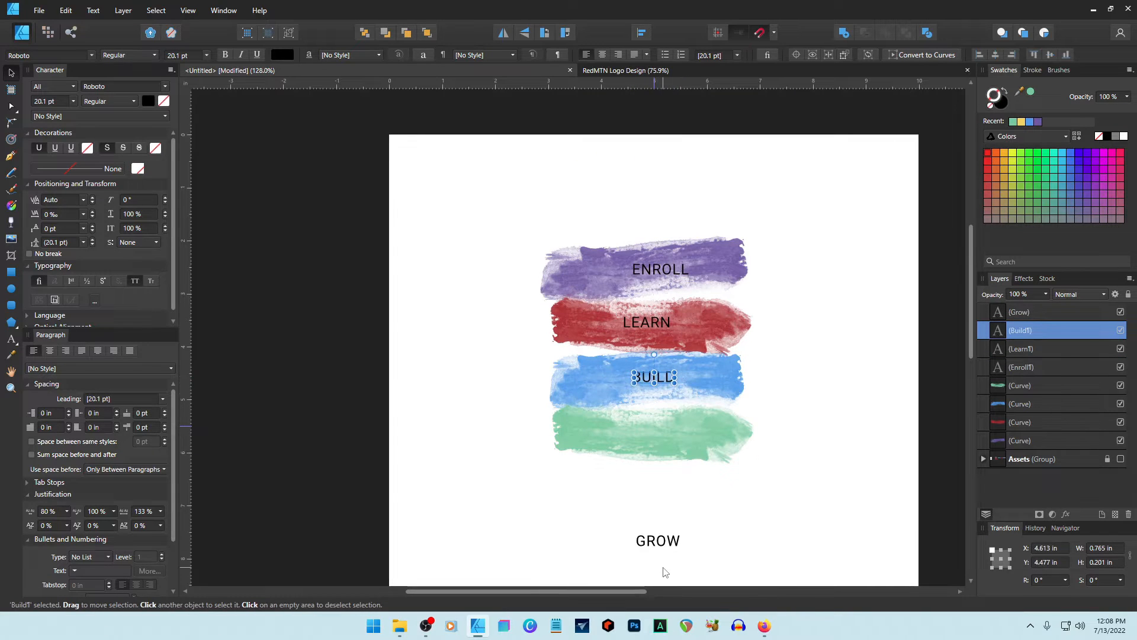
left_click_drag(659, 546, 651, 439)
- Set ENROLL in white Roboto Black, tilted 5.8° along the purple stroke and scaled to about 2.1 in wide
left_click(657, 269)
left_click_drag(630, 277, 577, 288)
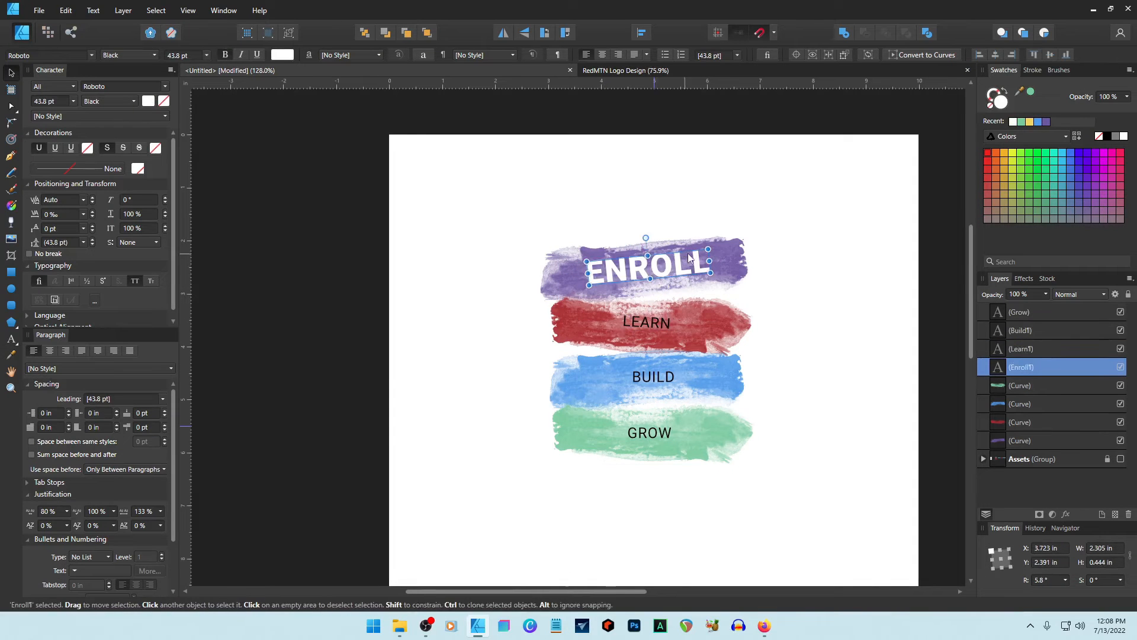
mouse_move(709, 249)
left_mouse_down()
mouse_move(714, 240)
mouse_move(701, 252)
left_mouse_up()
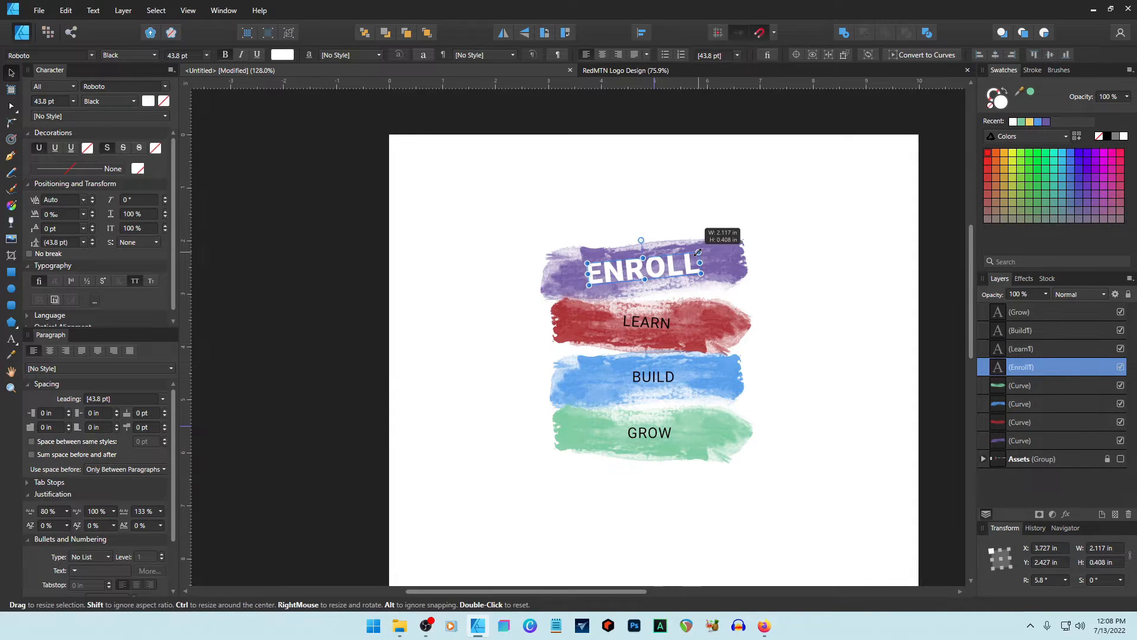
- Tighten ENROLL's tracking to -40 ‰ and set its font size to 42 pt
left_click(85, 214)
left_click(647, 323)
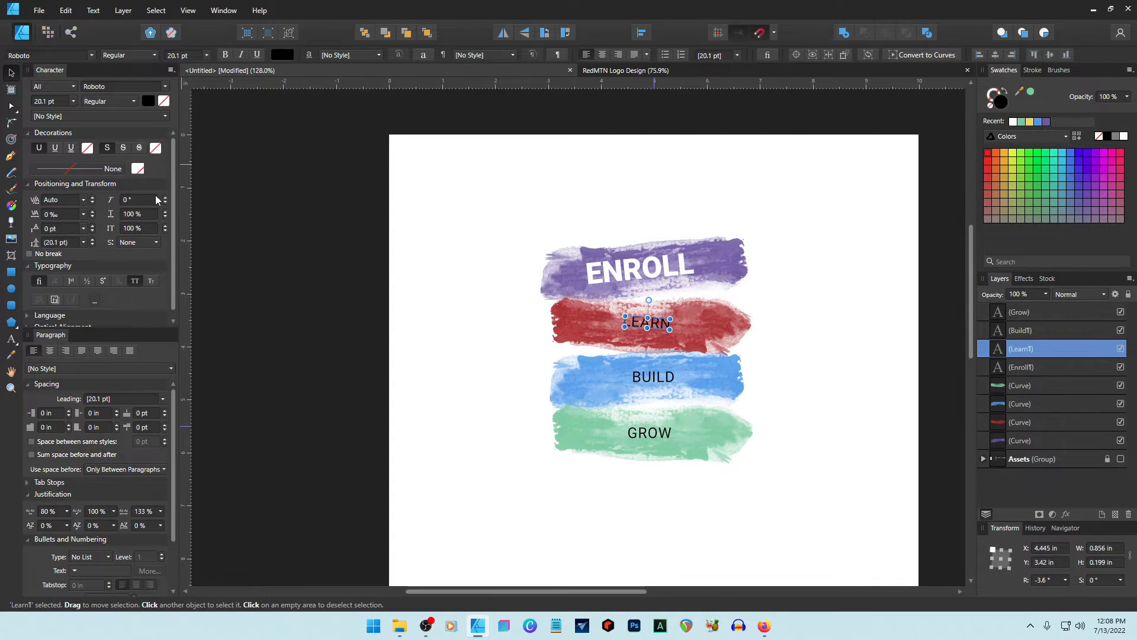
left_click(613, 263)
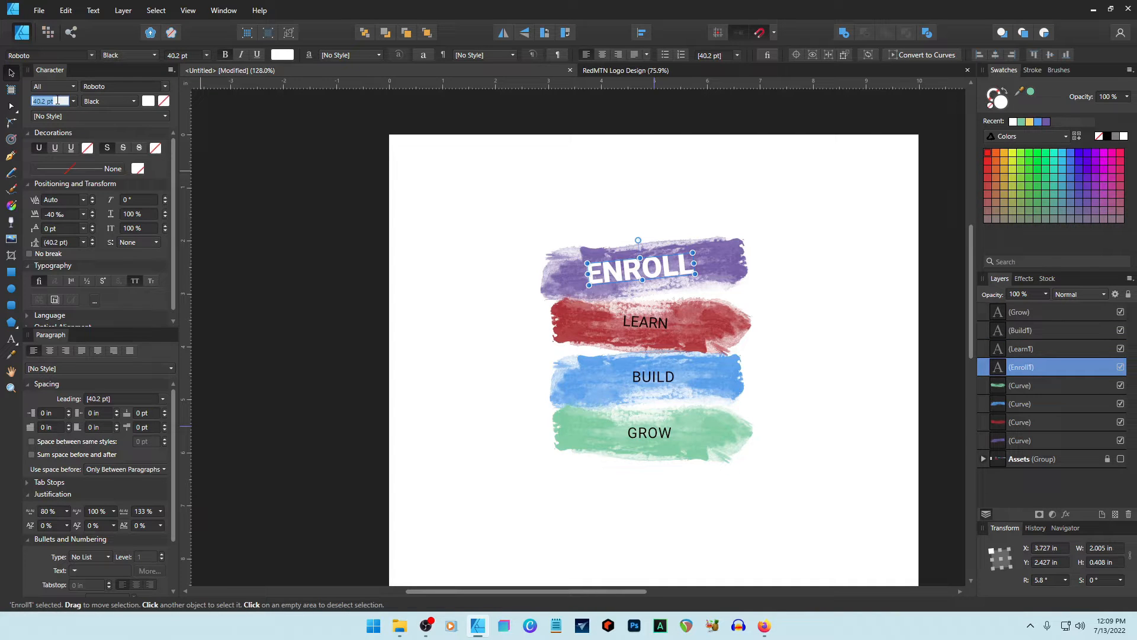
- Give LEARN and BUILD the same lettering as ENROLL: Roboto Black at 42 pt with -40 ‰ tracking, keeping them black
left_click(647, 322)
key("ctrl+shift+v")
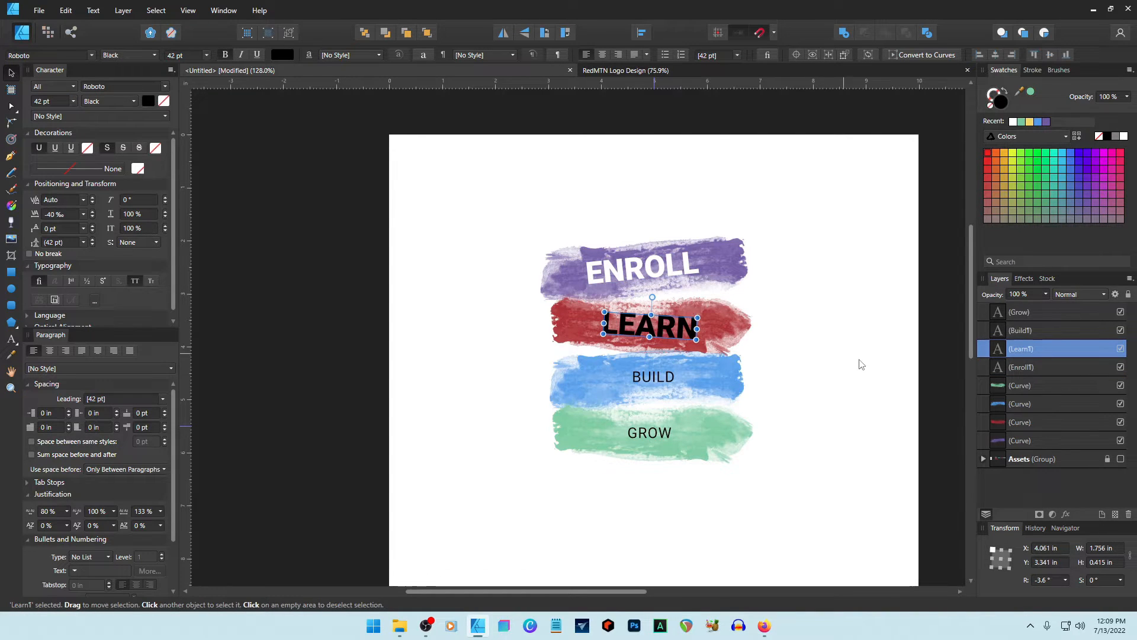
left_click(662, 379)
key("ctrl+shift+v")
- Set GROW in Roboto Black at 42 pt and centre it on the green stroke
left_click(649, 432)
left_click(61, 101)
type("4")
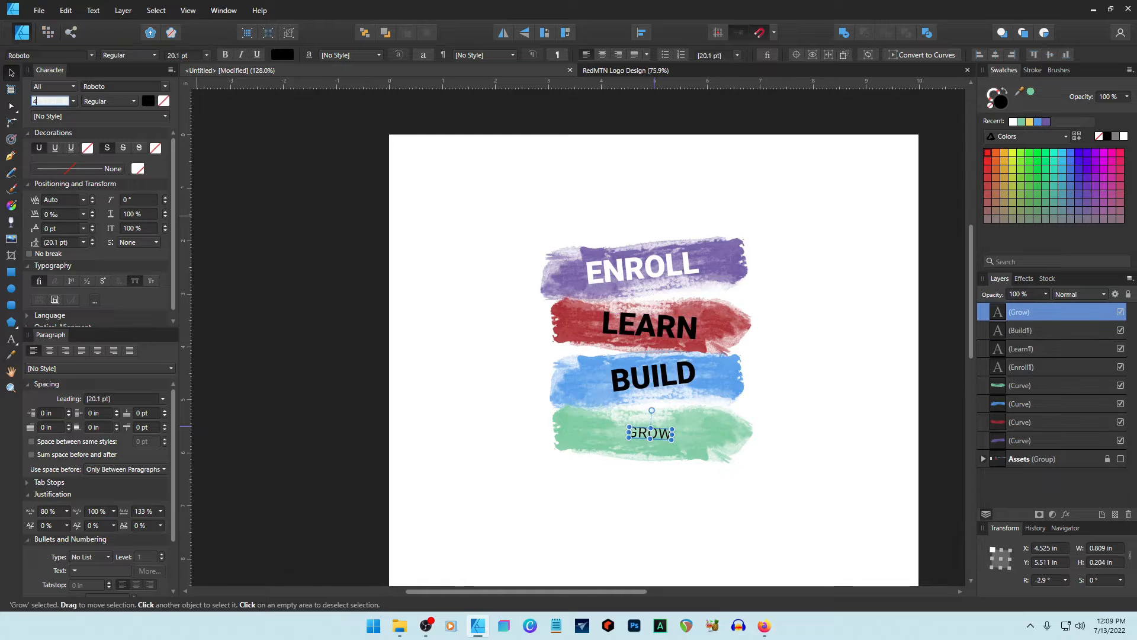
type("2")
key("Return")
left_click(110, 101)
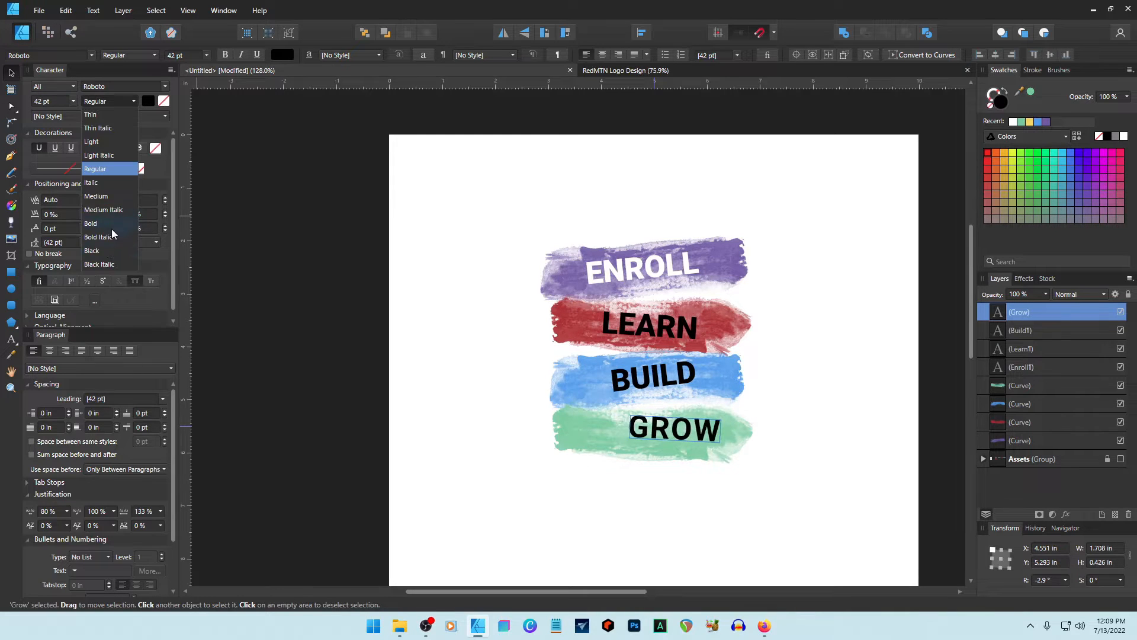
left_click(109, 251)
key("ctrl+d")
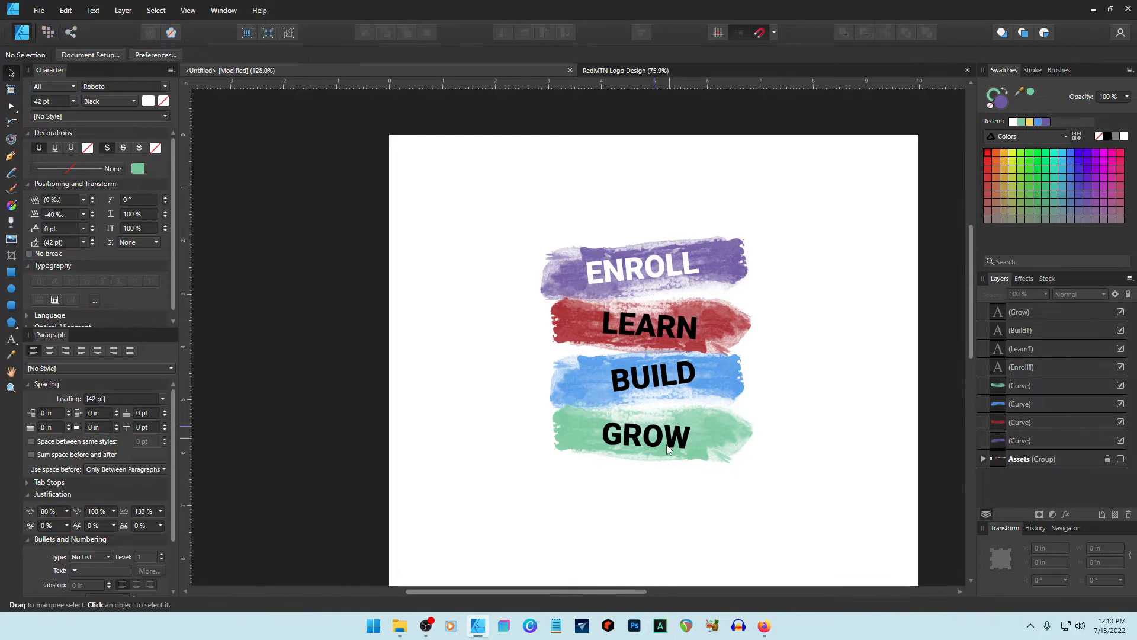
left_click_drag(669, 445, 673, 442)
- Recolour the LEARN, BUILD and GROW lettering white to match ENROLL
left_click(678, 331)
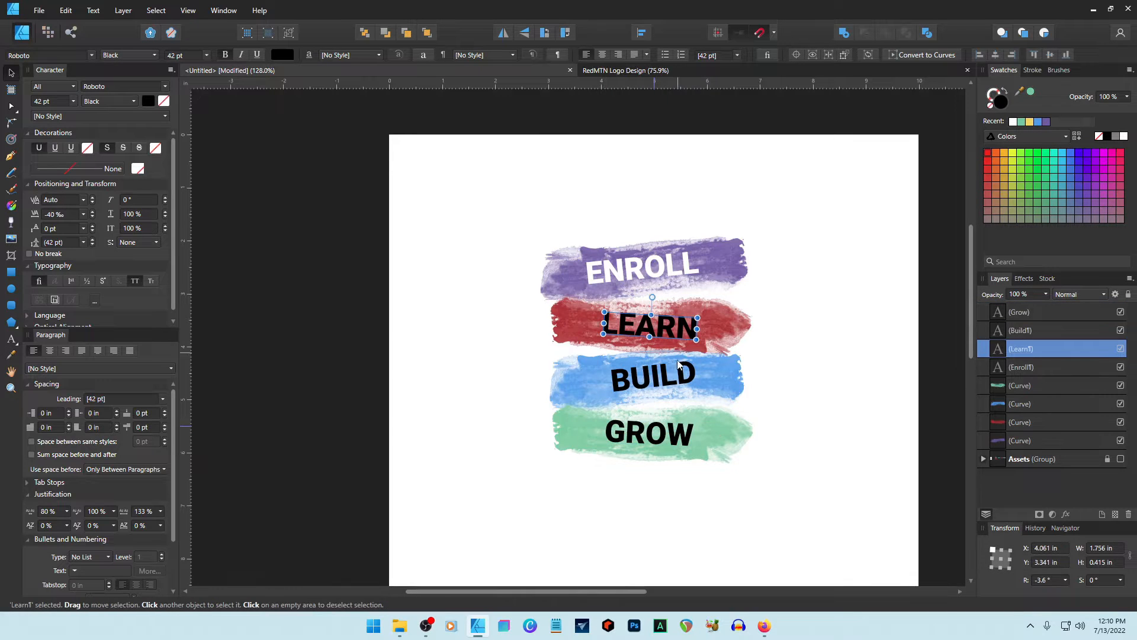
left_click(678, 379, "shift")
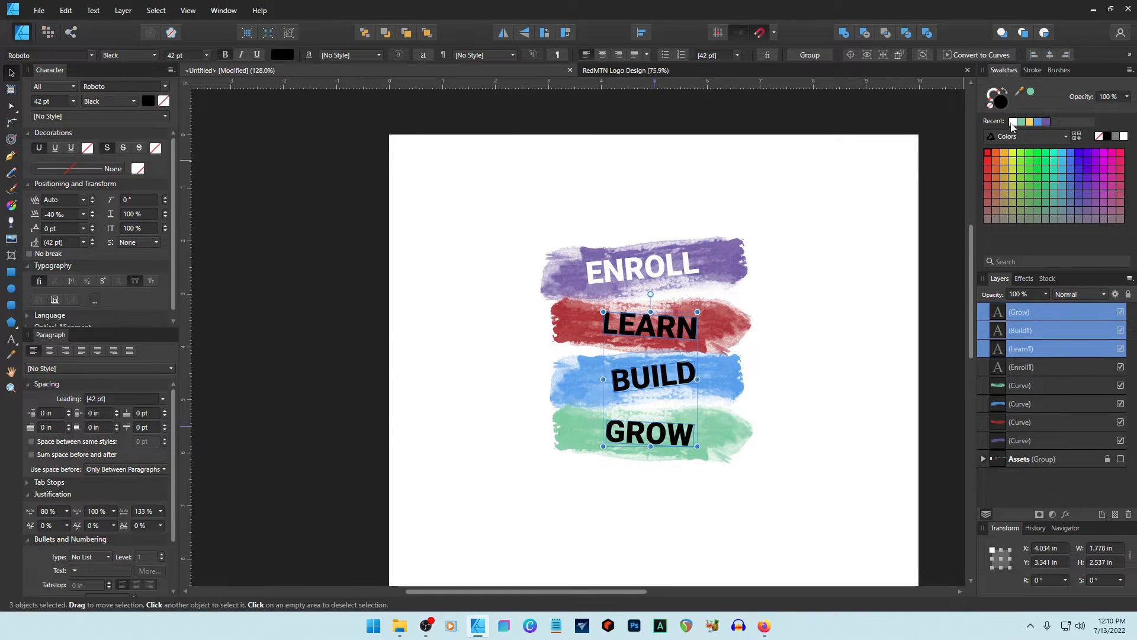
left_click(812, 316)
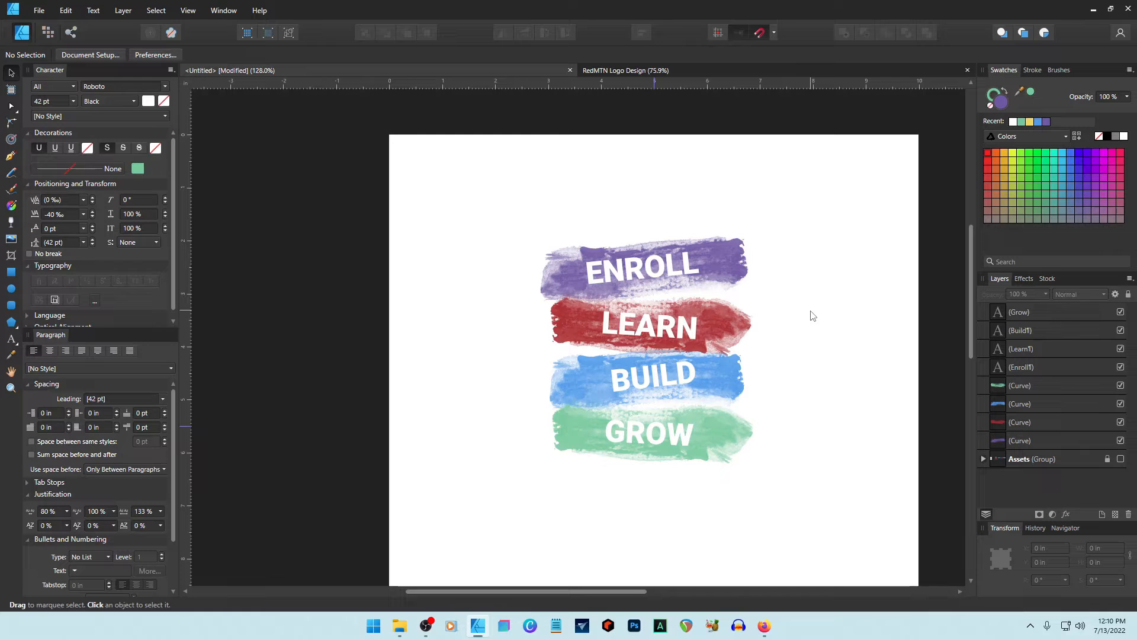
- Align the four words and their brush strokes horizontally on the page's vertical centre line
left_click(678, 331)
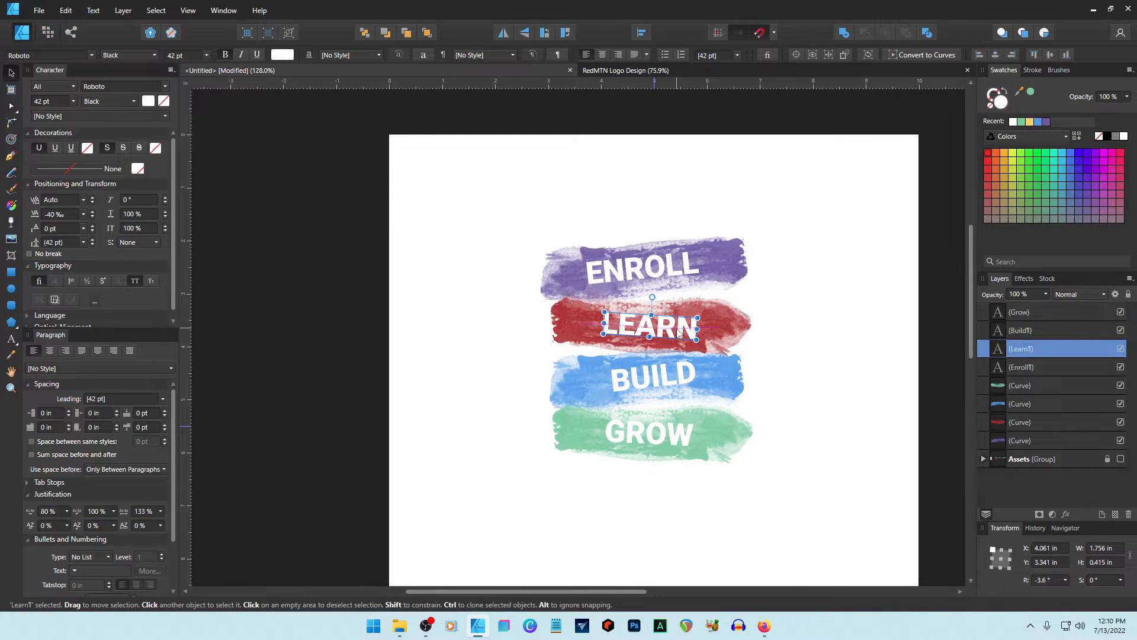
left_click(652, 379)
left_click_drag(540, 273, 587, 417)
left_click_drag(671, 457, 681, 461)
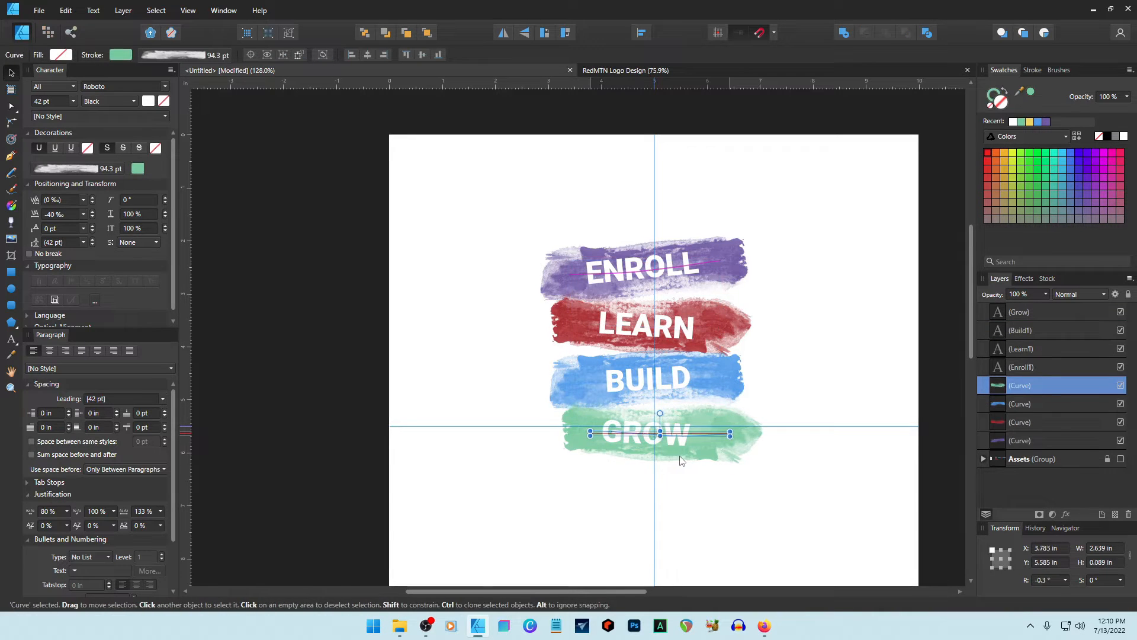
left_click(681, 273)
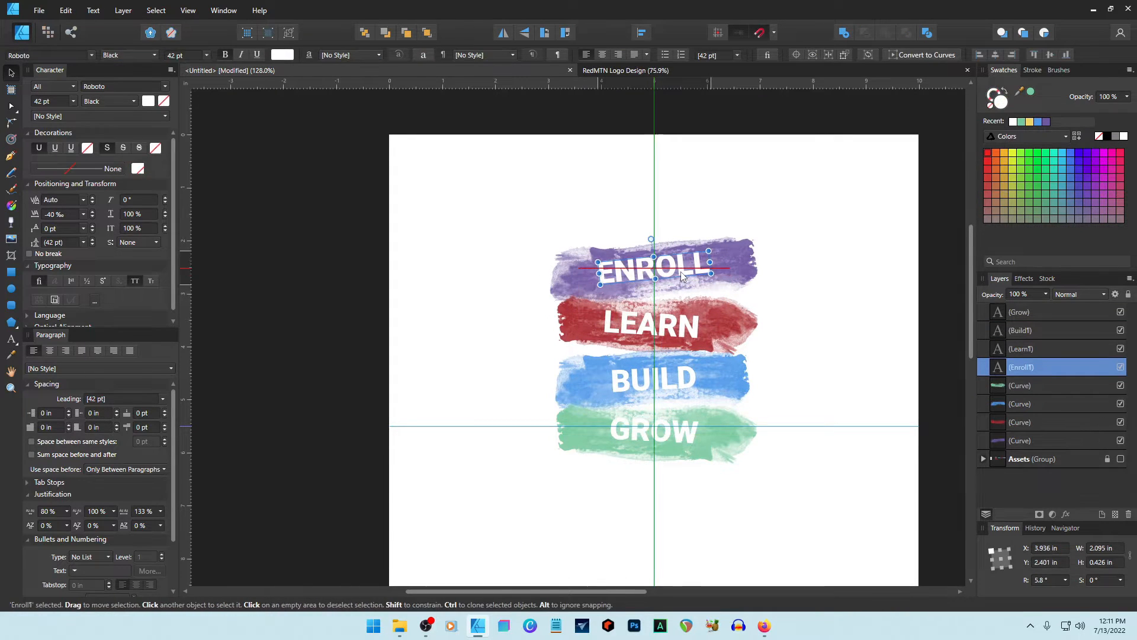
left_click_drag(681, 274, 679, 276)
left_click(807, 322)
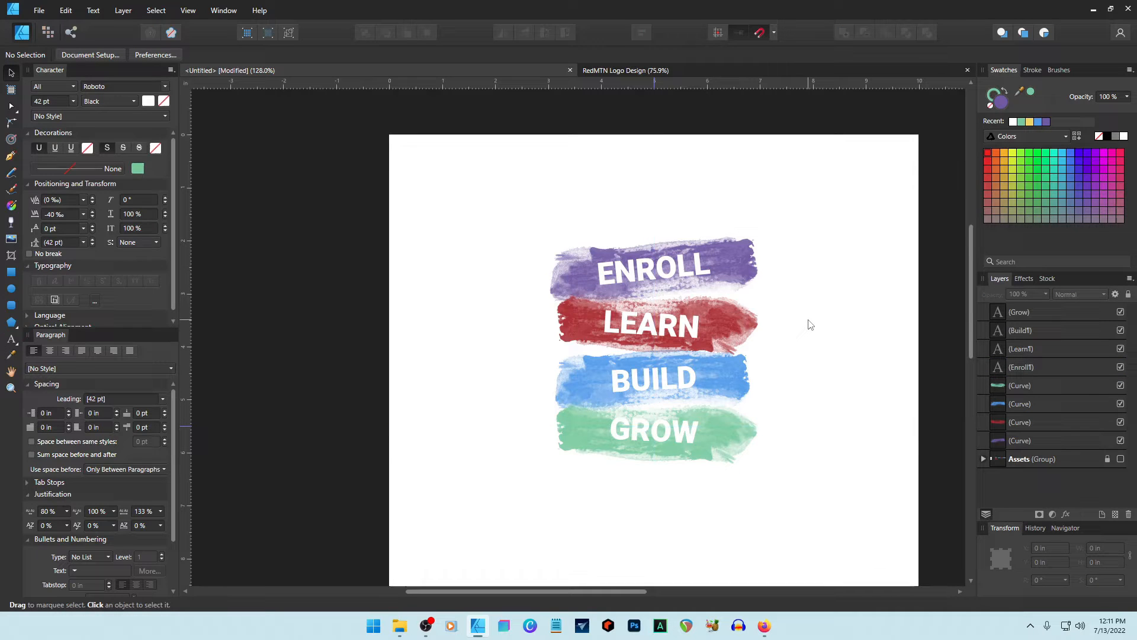
- Copy the complete logo from the RedMTN Logo Design document into the untitled t-shirt document
left_click(610, 70)
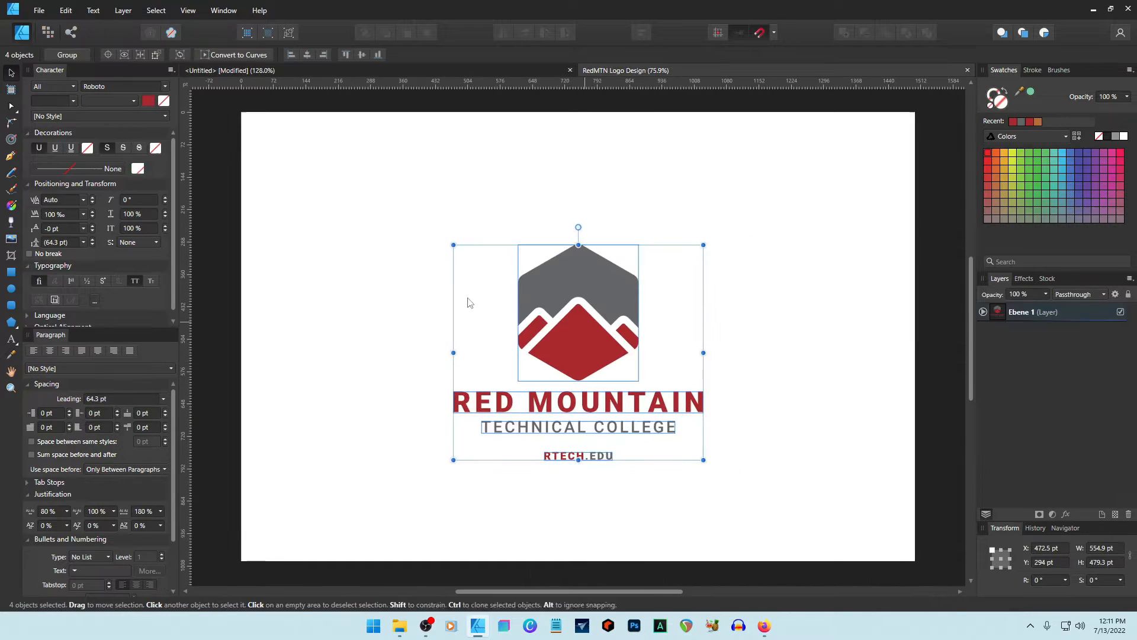
left_click(396, 71)
key("ctrl+v")
left_click(812, 381)
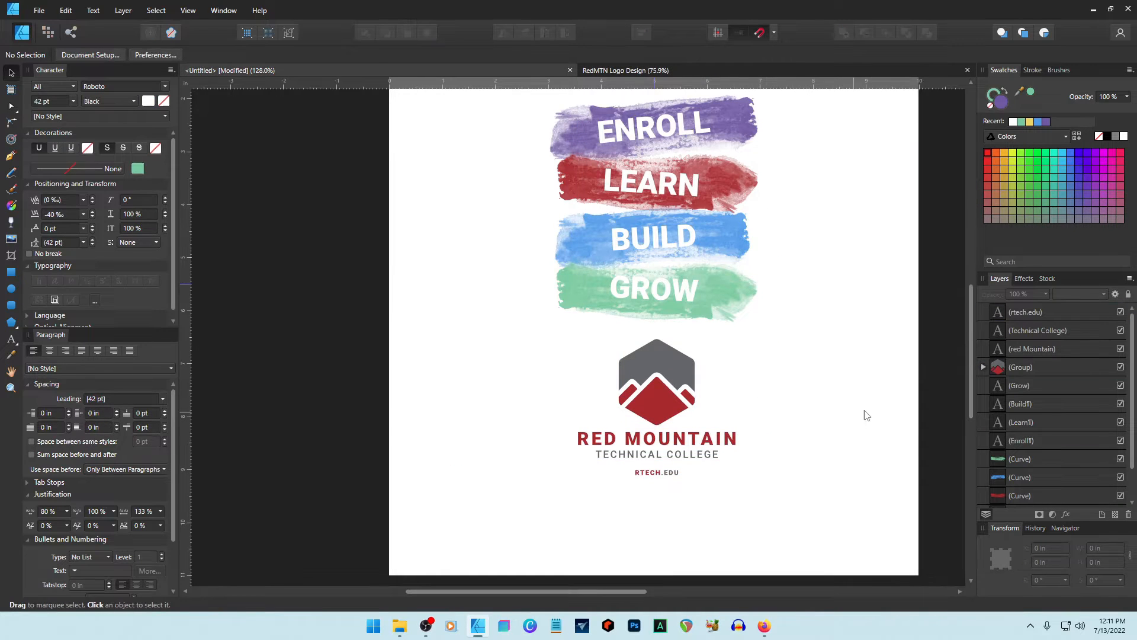
- Scale the pasted logo to about 1.9 in wide and centre it on the page below the green GROW stroke
scroll(823, 408, "down", 3)
left_click_drag(619, 357, 822, 476)
left_click_drag(768, 366, 732, 396)
left_click_drag(697, 424, 713, 395)
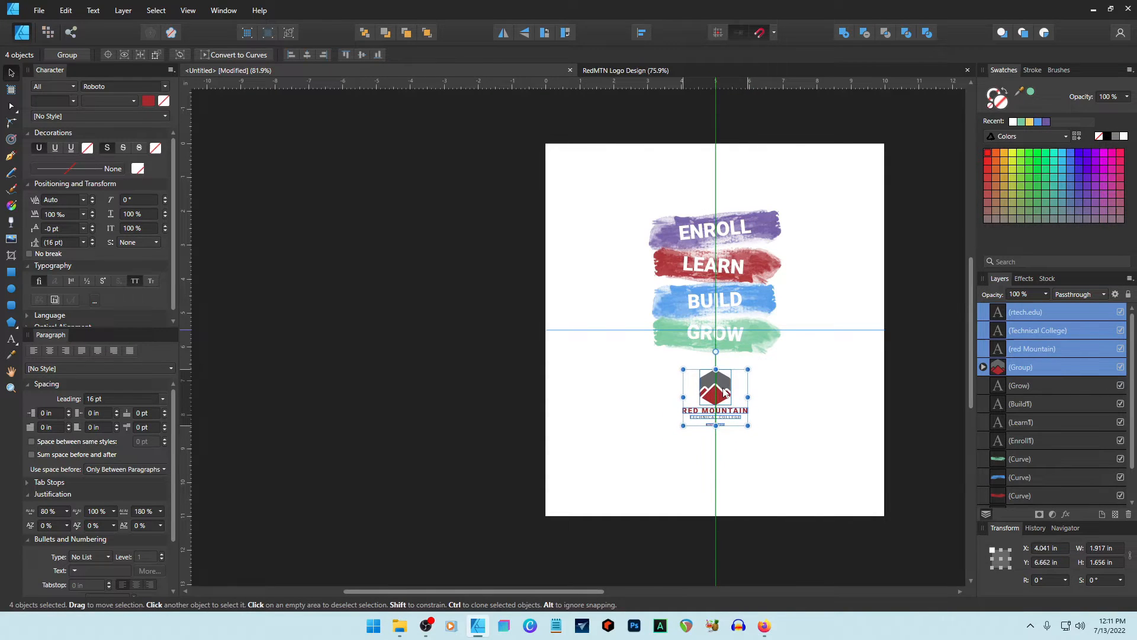
left_click(775, 402)
- Fine-tune the positions of LEARN and ENROLL so each word sits centred on its brush stroke
scroll(775, 402, "up", 5)
scroll(770, 427, "up", 2)
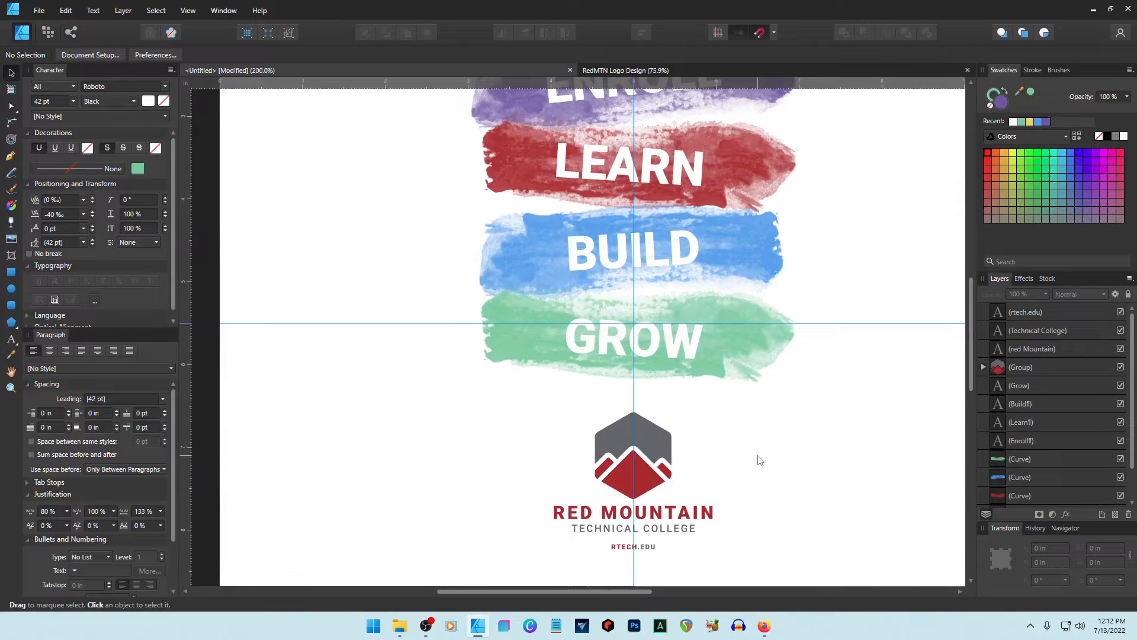
scroll(760, 461, "up", 3)
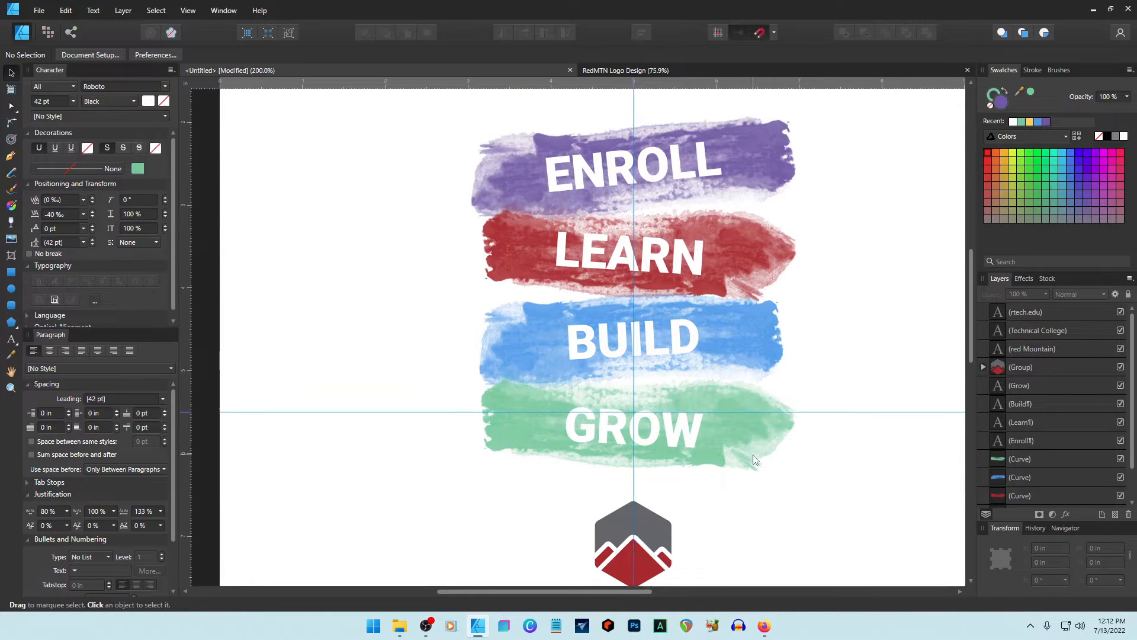
left_click(680, 344)
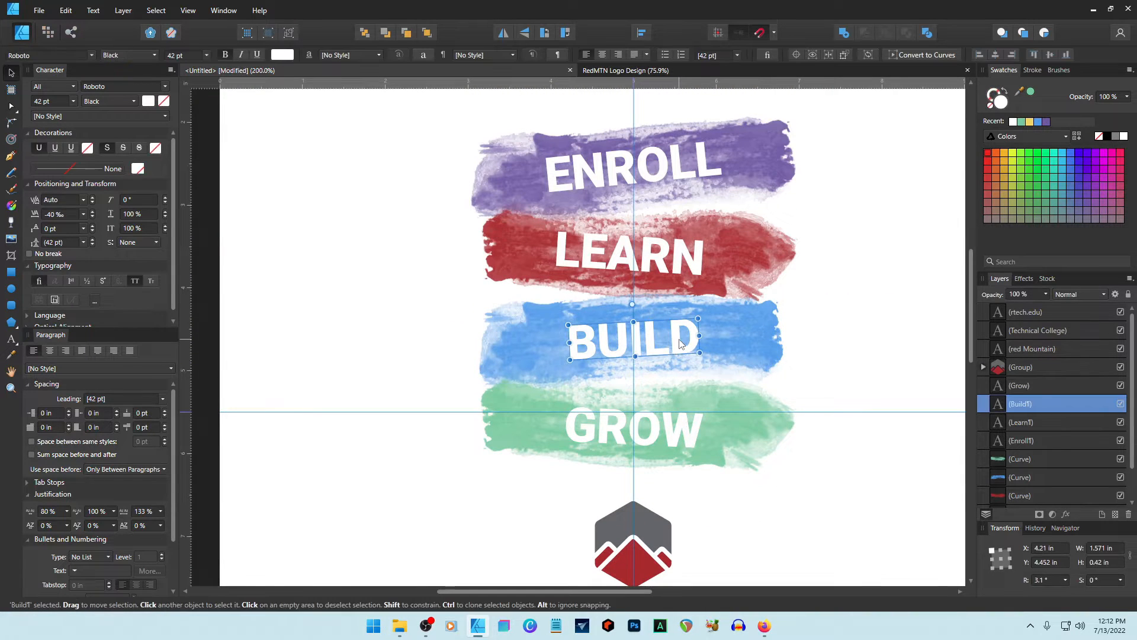
left_click(658, 265)
scroll(788, 326, "up", 3)
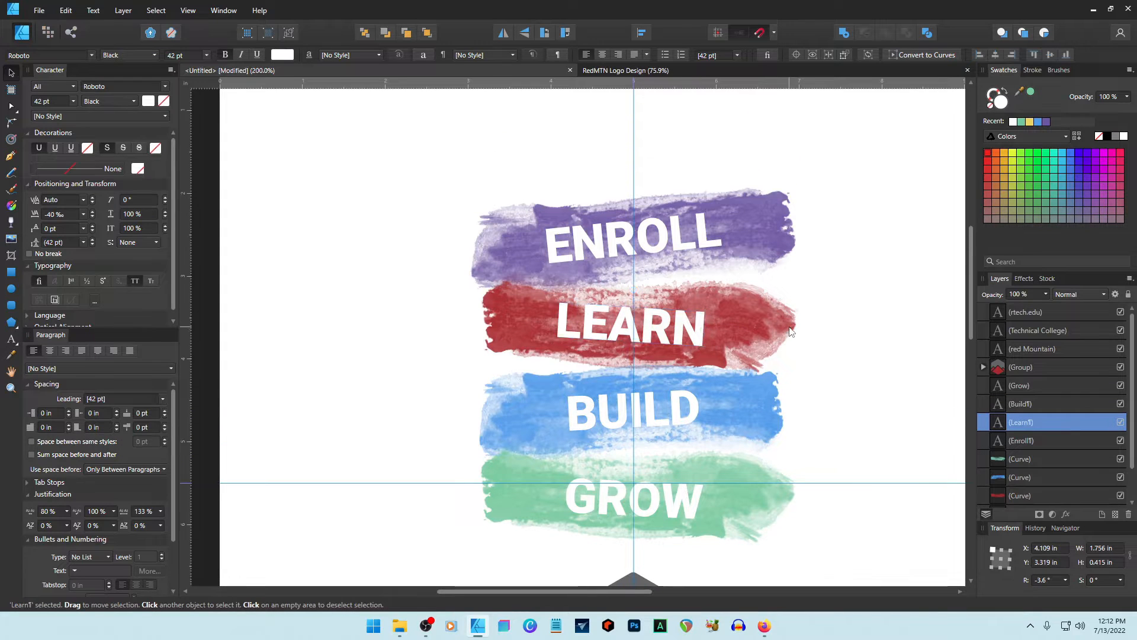
left_click(652, 252)
left_click(750, 230)
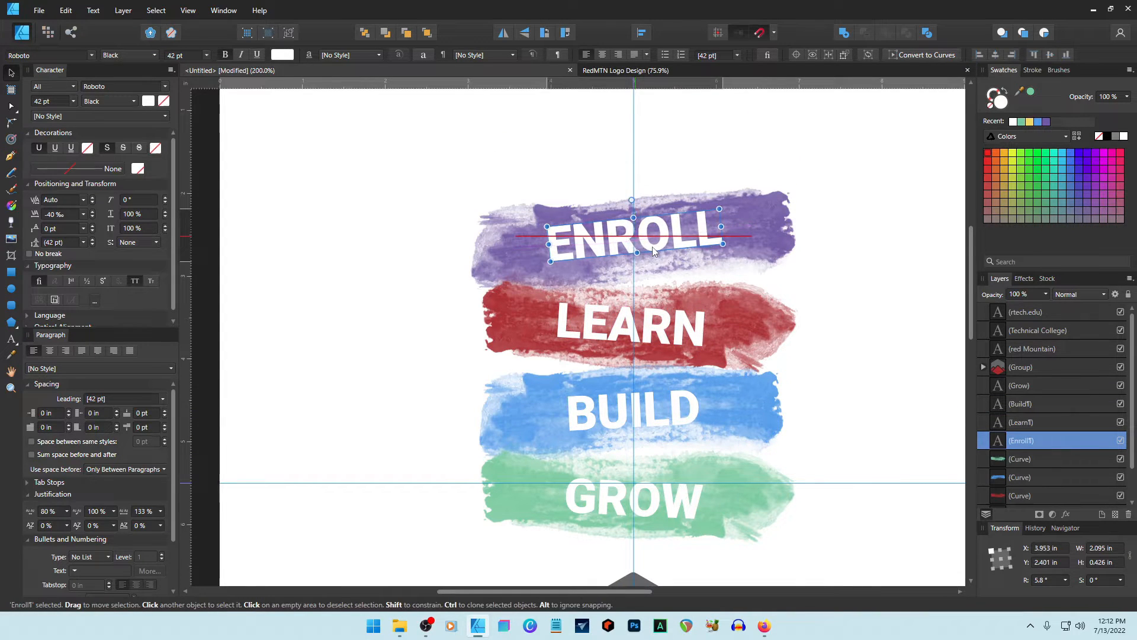
- Duplicate the red brush stroke behind LEARN in place to strengthen its colour
scroll(868, 311, "down", 8)
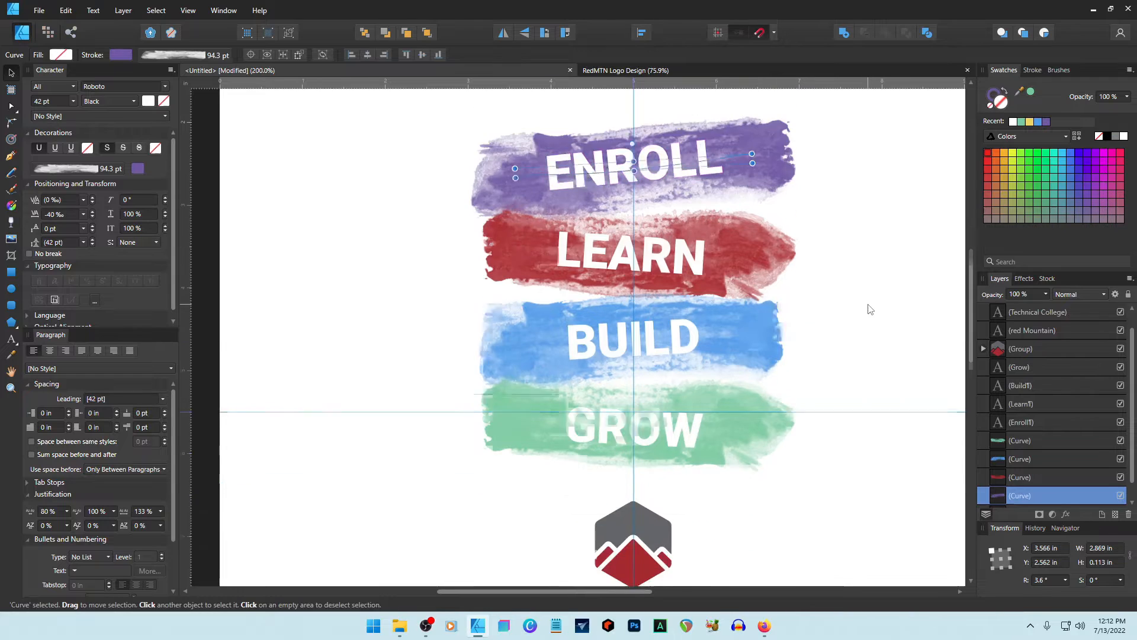
left_click(984, 349)
left_click(826, 393)
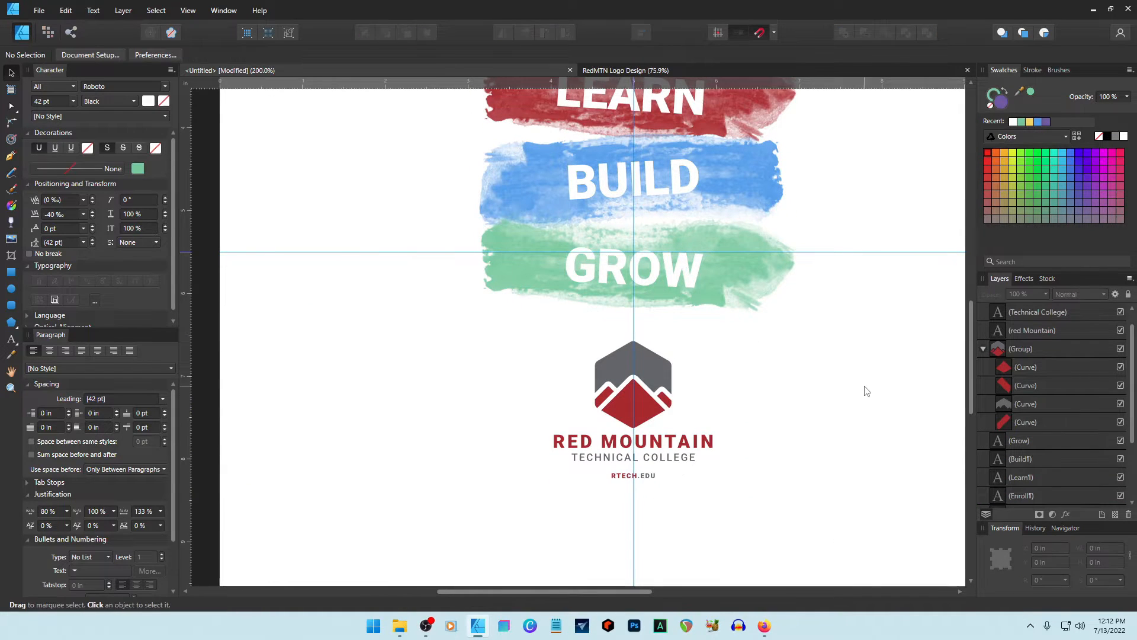
scroll(838, 357, "up", 3)
left_click(727, 141)
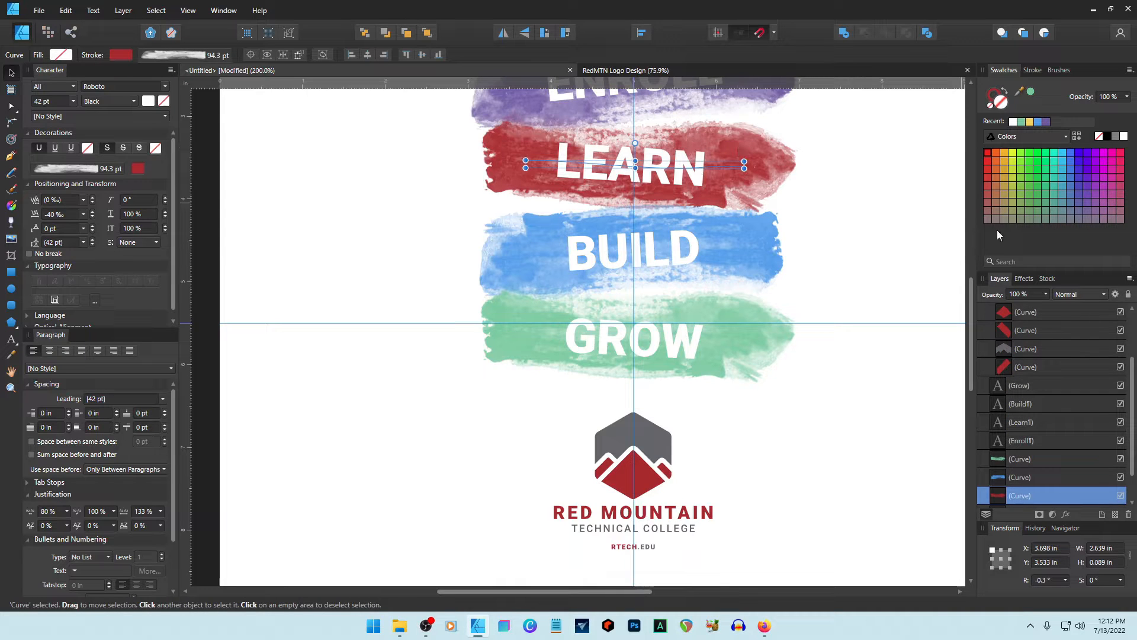
left_click(983, 366)
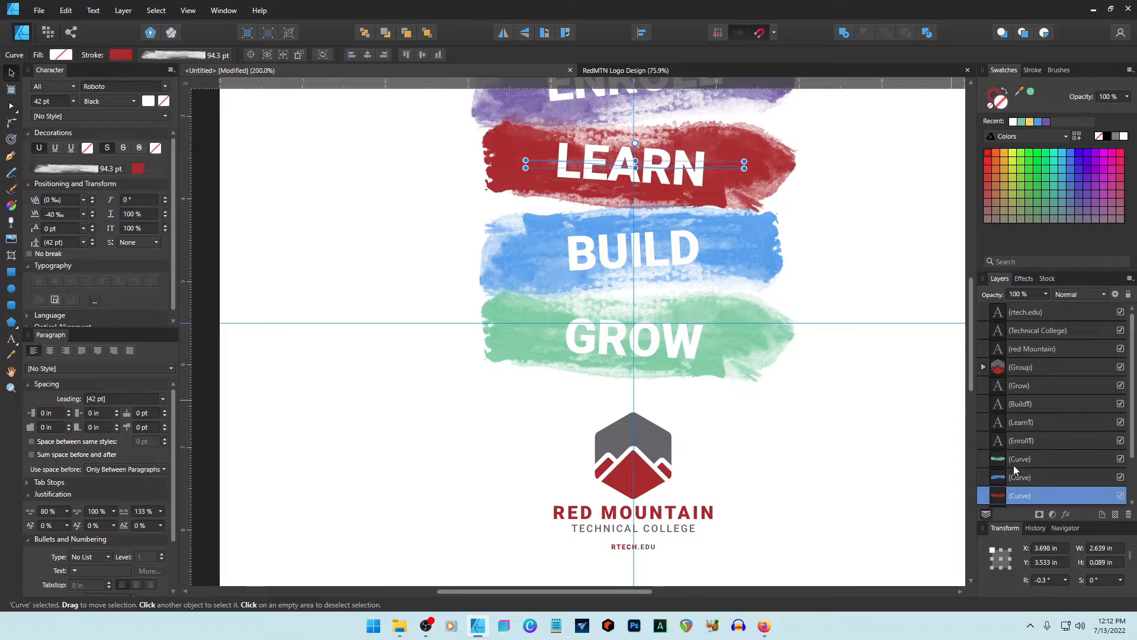
- Duplicate the blue, green and purple brush strokes in place to deepen their colours
left_click(1021, 477)
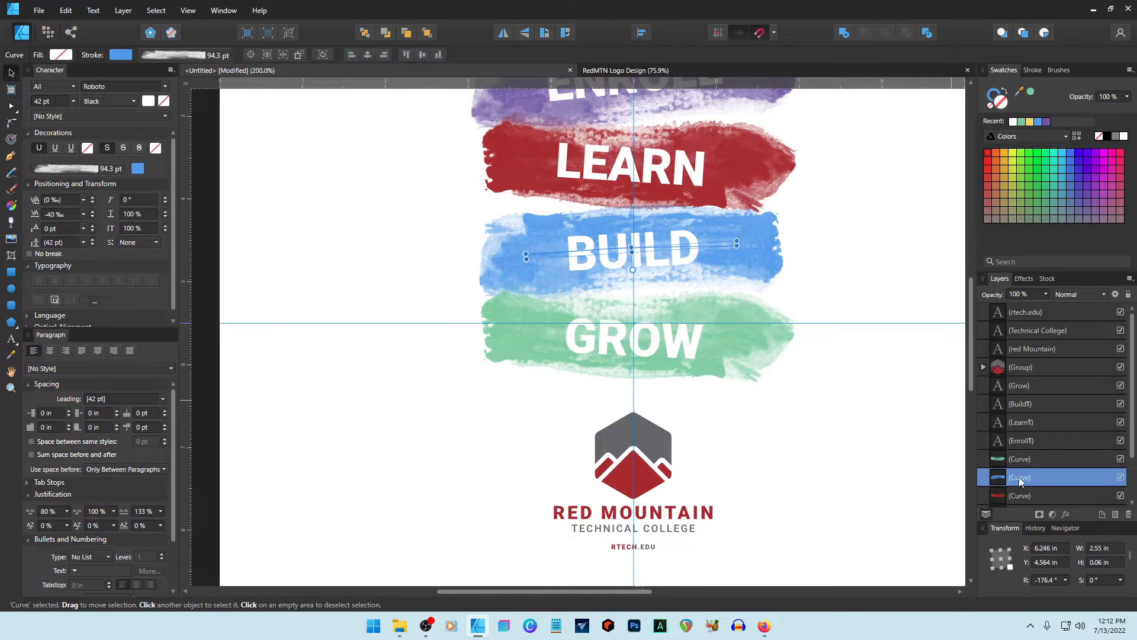
key("ctrl+j")
left_click(1026, 457)
key("ctrl+j")
scroll(918, 415, "up", 2)
scroll(1016, 464, "down", 2)
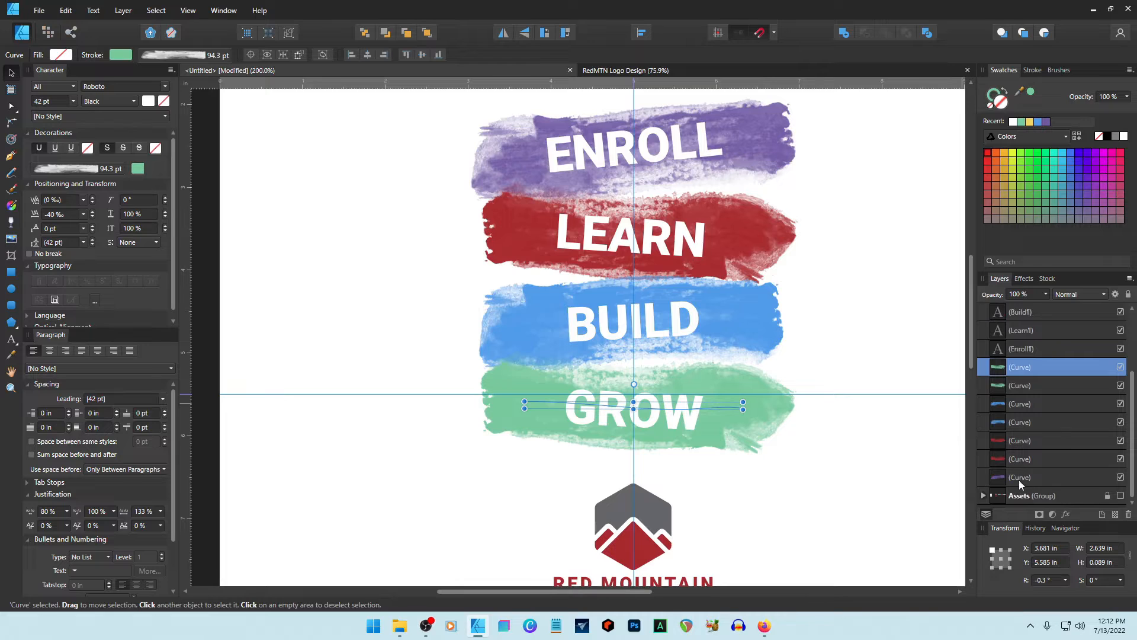
left_click(1019, 479)
key("ctrl+j")
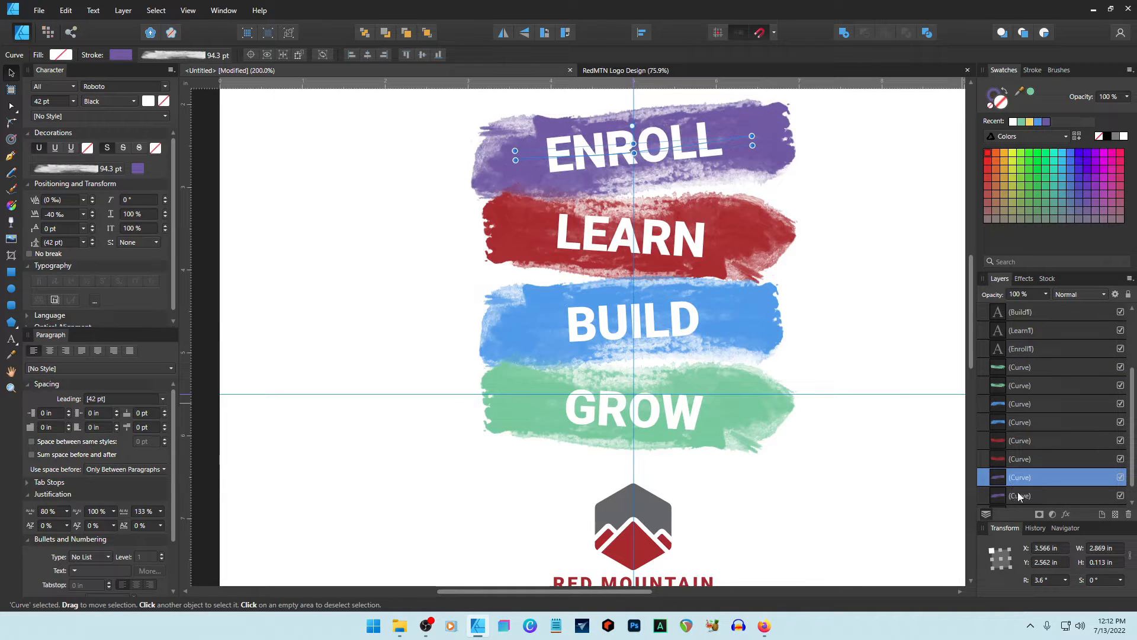
- Group all eight brush stroke curves and name the group Swatches
left_click(1018, 496)
left_click(1029, 368, "shift")
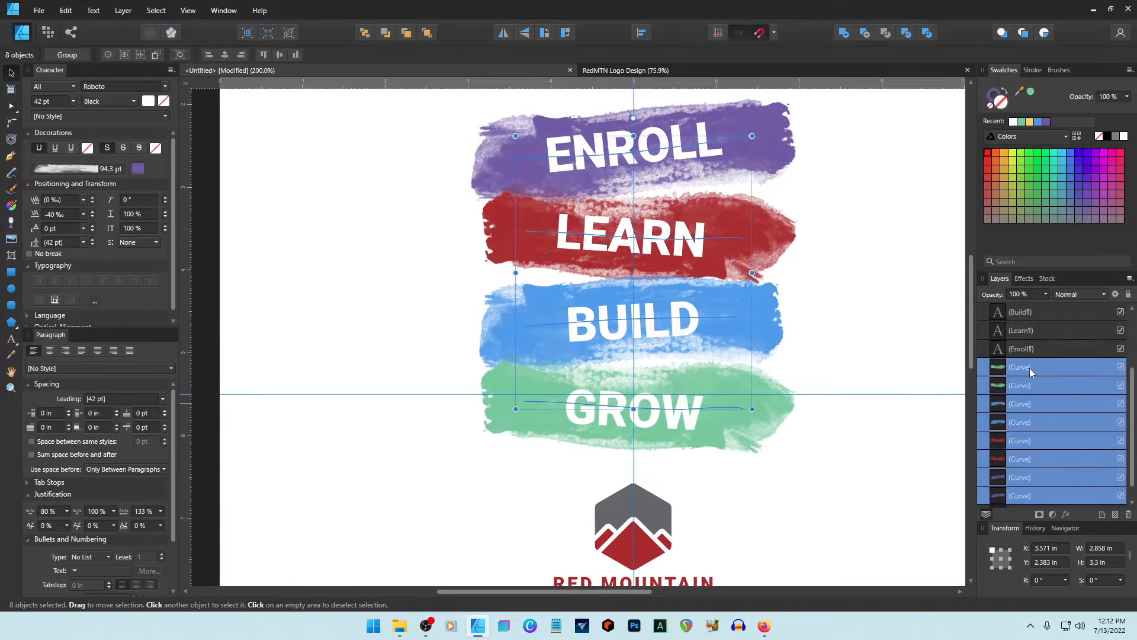
key("ctrl+g")
double_click(1020, 459)
type("sWATCH")
key("ctrl+a")
type("Swatches")
key("Return")
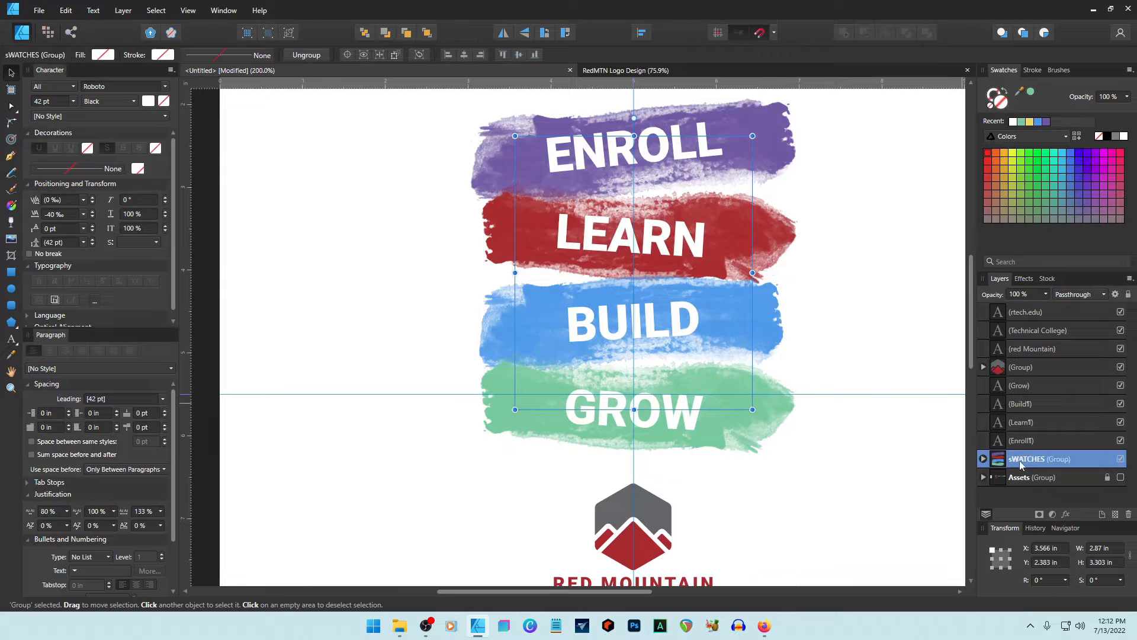
- Group the ENROLL, LEARN, BUILD and GROW text layers and name the group Text
left_click(1020, 440)
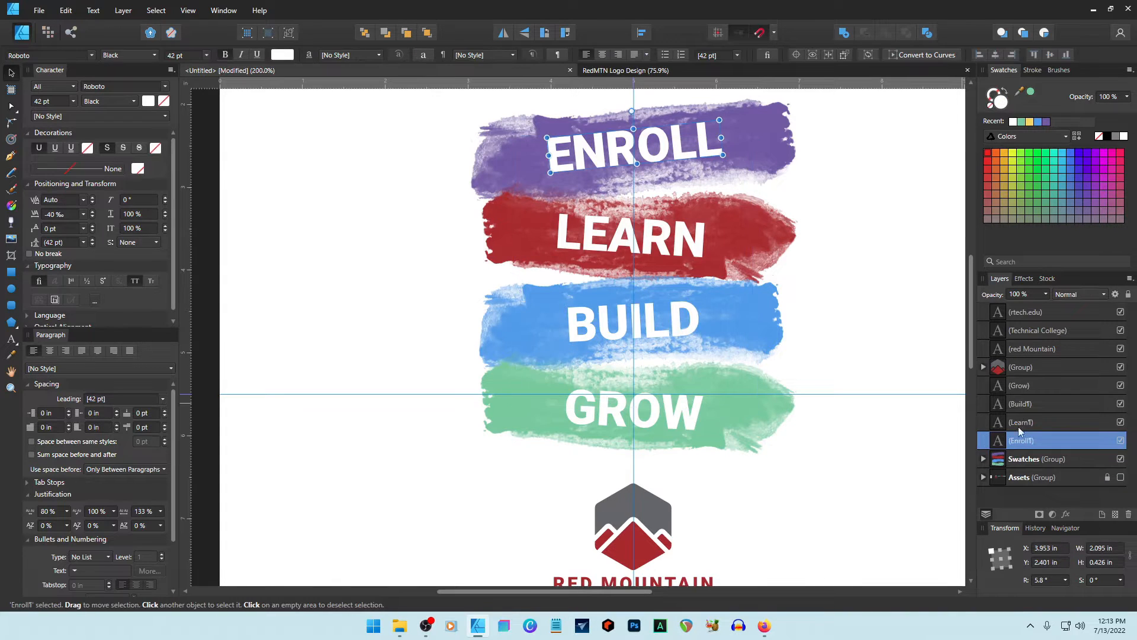
left_click(1025, 385, "shift")
key("ctrl+g")
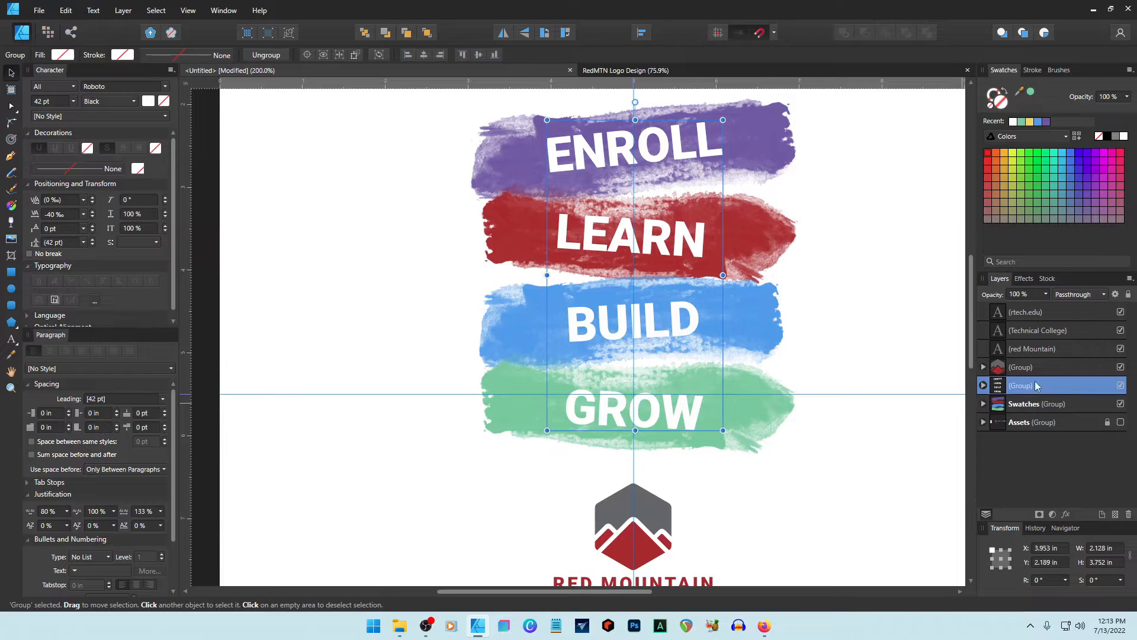
double_click(1020, 385)
type("Text")
key("Return")
left_click(855, 454)
- Pull one red brush stroke out of the Swatches group and place it directly above the logo emblem group
left_click(984, 405)
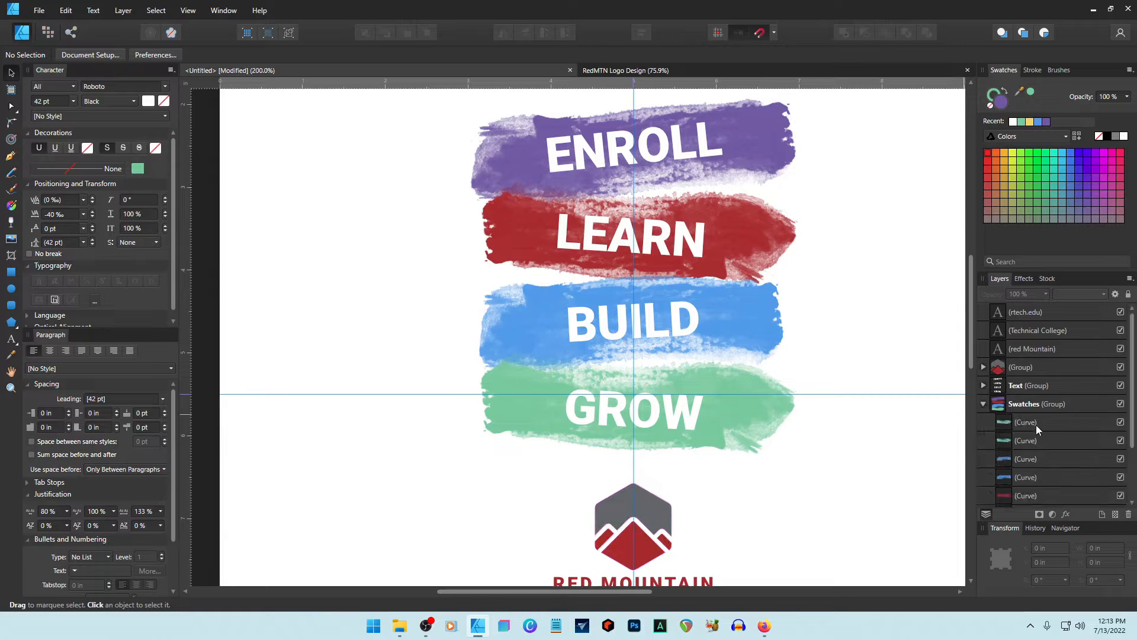
scroll(1039, 421, "down", 2)
left_click(1028, 424)
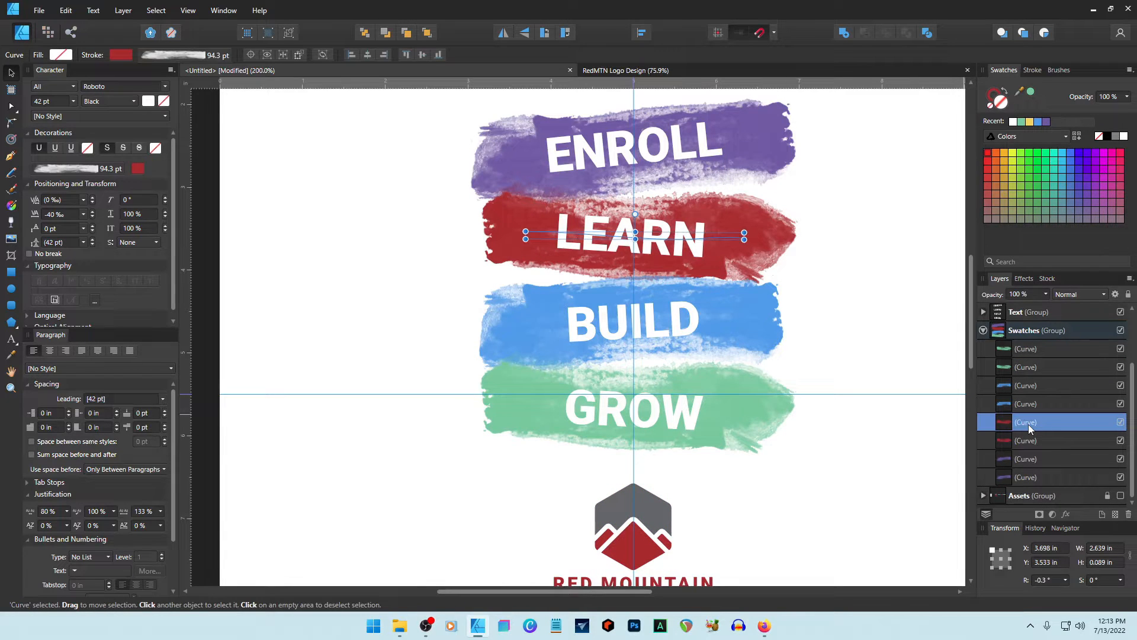
mouse_move(1025, 428)
left_mouse_down()
mouse_move(1027, 307)
mouse_move(1022, 358)
left_mouse_up()
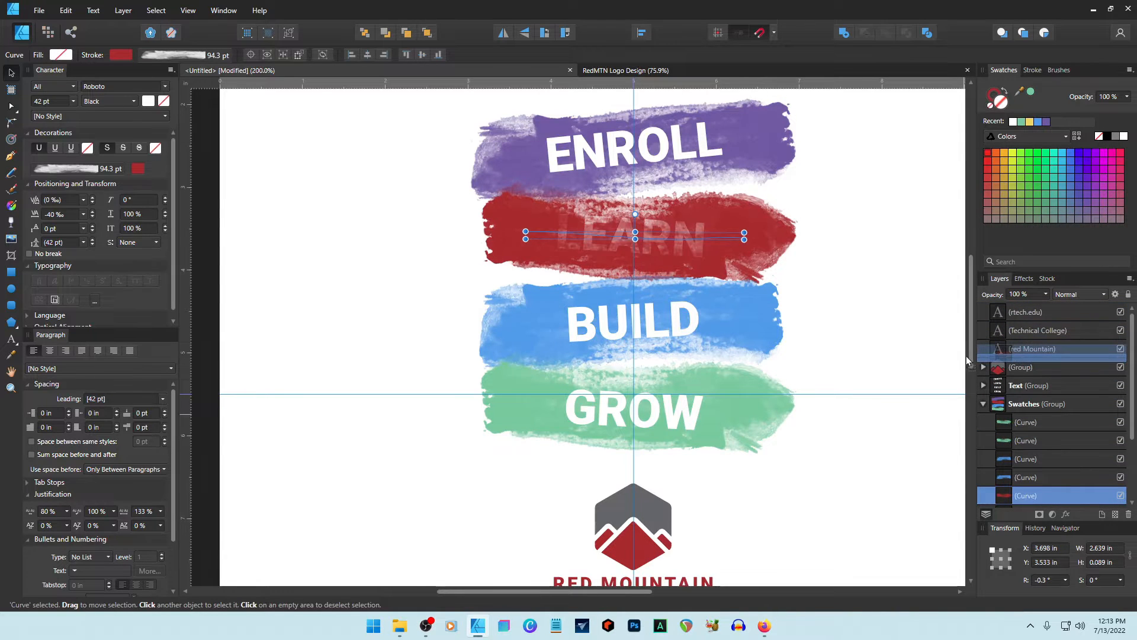
scroll(965, 357, "down", 1)
- Shift the separated red stroke straight down over the logo emblem, to Y about 7.1 in, and hide it
left_click(983, 421)
key("shift+Down")
key("shift+Down")
key("shift+Down")
key("shift+Down")
key("shift+Down")
key("shift+Down")
key("shift+Down")
key("shift+Down")
key("shift+Down")
key("shift+Down")
key("shift+Down")
key("shift+Down")
key("shift+Down")
key("shift+Down")
key("shift+Down")
key("shift+Down")
key("shift+Down")
key("shift+Down")
key("shift+Down")
key("shift+Down")
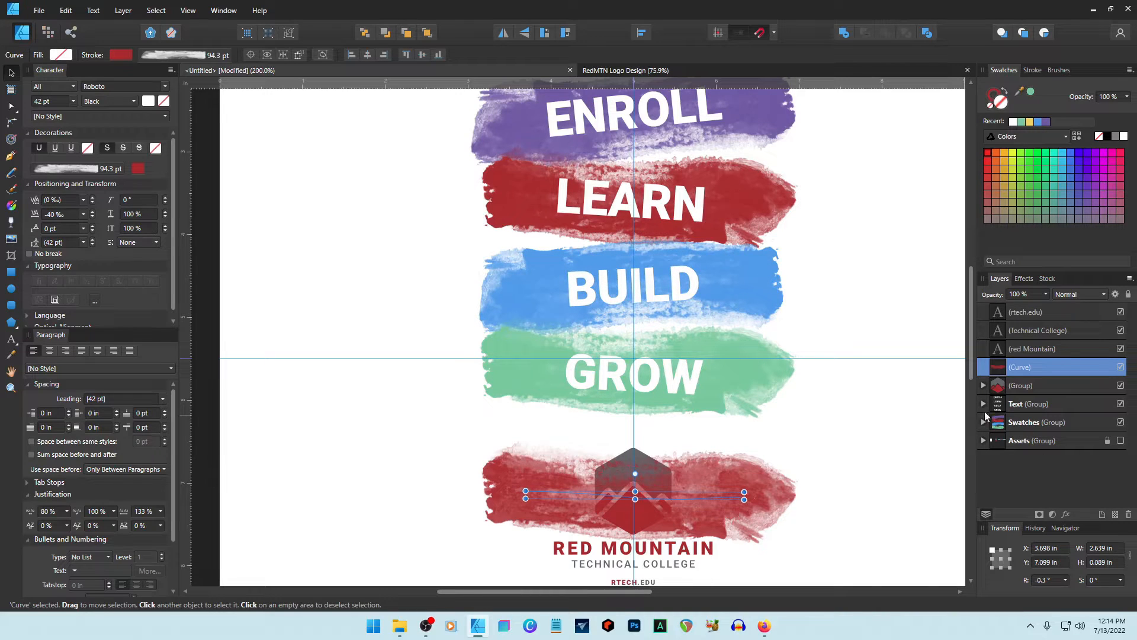
left_click(1120, 367)
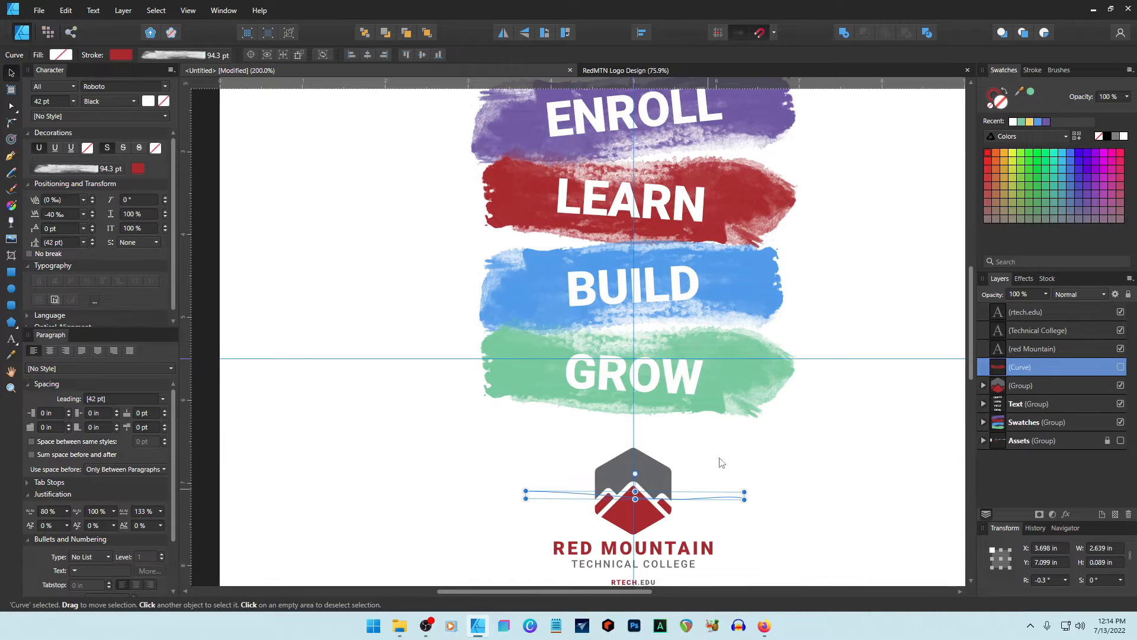
- Unite the three red mountain shapes inside the logo emblem group into a single shape
left_click(983, 385)
left_click(1020, 406)
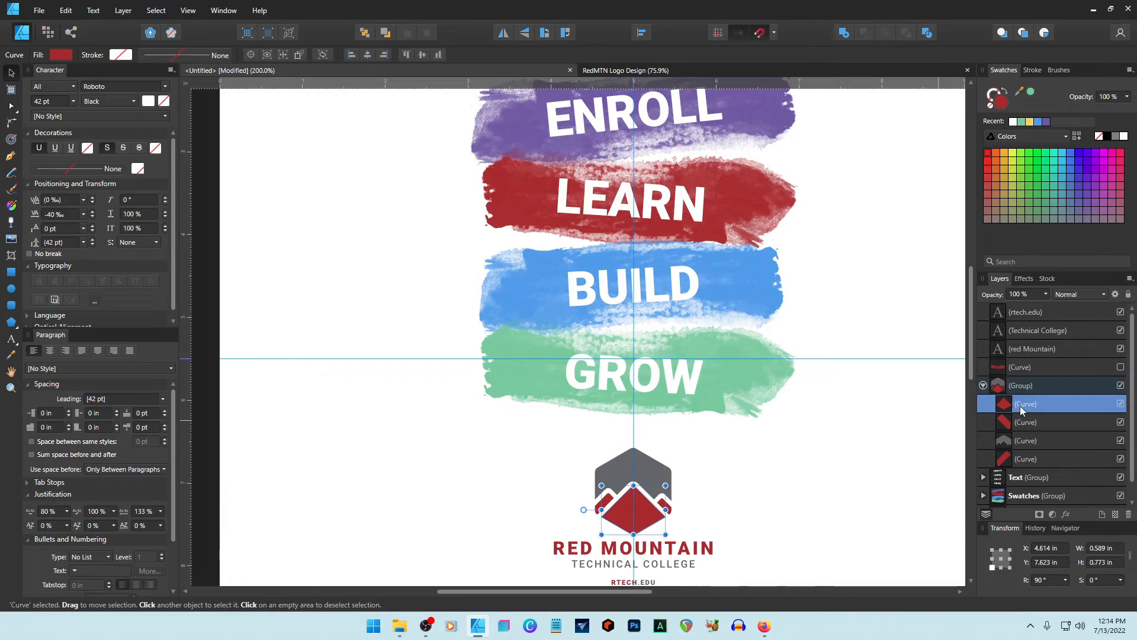
left_click(1025, 422, "ctrl")
left_click(1025, 458, "ctrl")
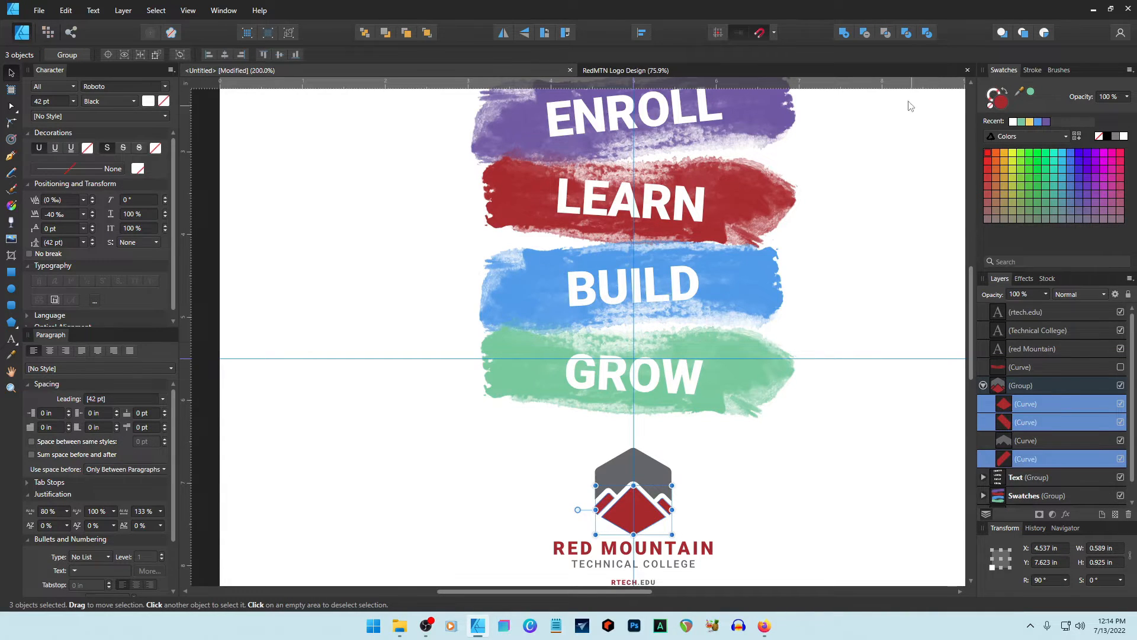
left_click(844, 33)
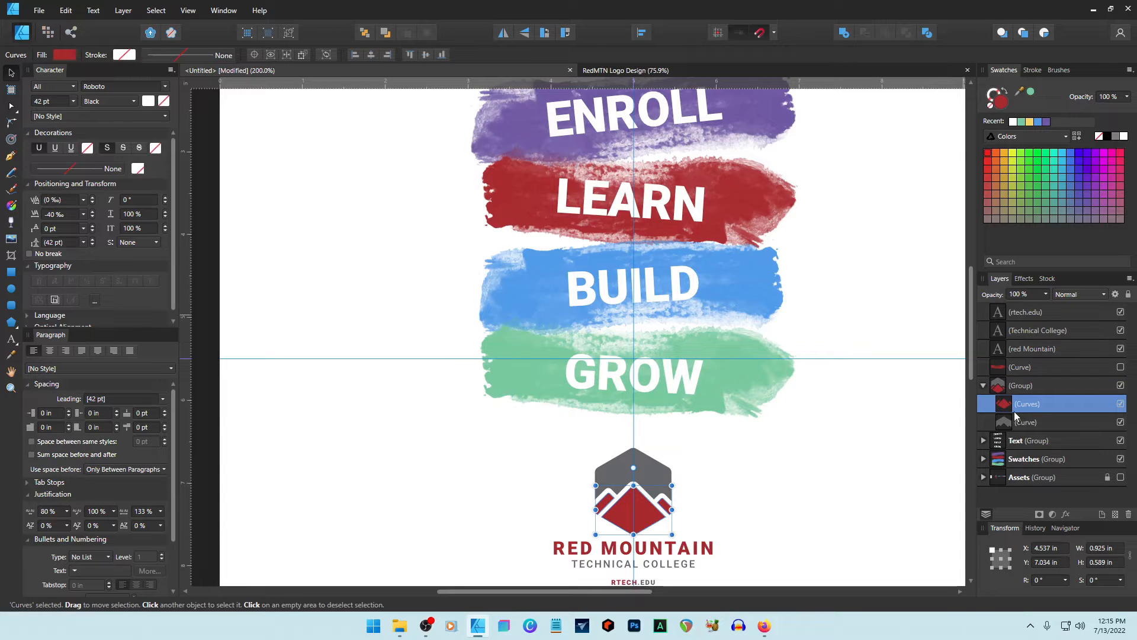
left_click(1121, 404)
left_click(1121, 404)
- Apply the hidden red brush stroke as a mask to the united red mountain shape in the logo emblem group
left_click(999, 368)
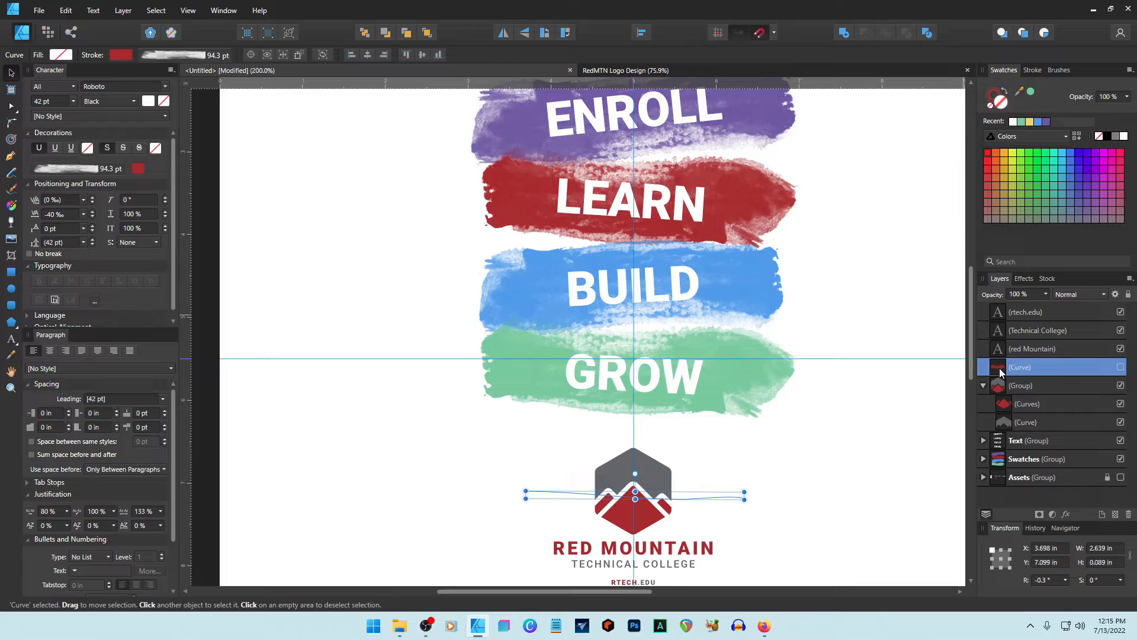
left_click_drag(998, 369, 1011, 404)
left_click_drag(1011, 404, 1011, 402)
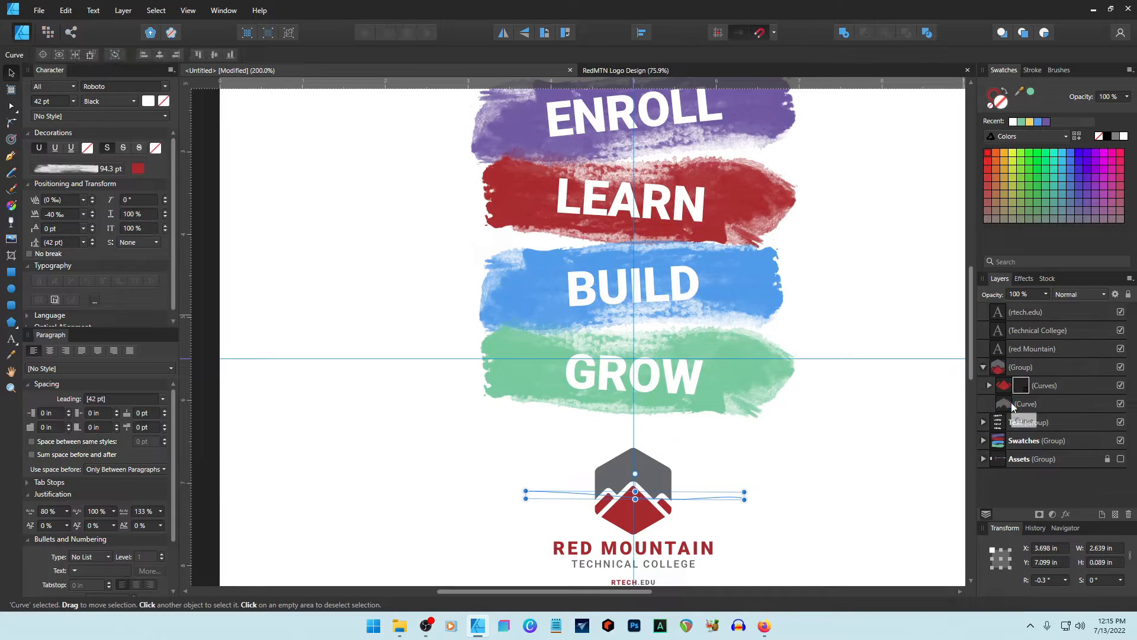
- Resize and reposition the red stroke mask so its brush texture covers the emblem's red mountains
left_click_drag(743, 501, 692, 528)
left_click_drag(525, 529, 545, 536)
left_click_drag(691, 493, 689, 483)
left_click(774, 502)
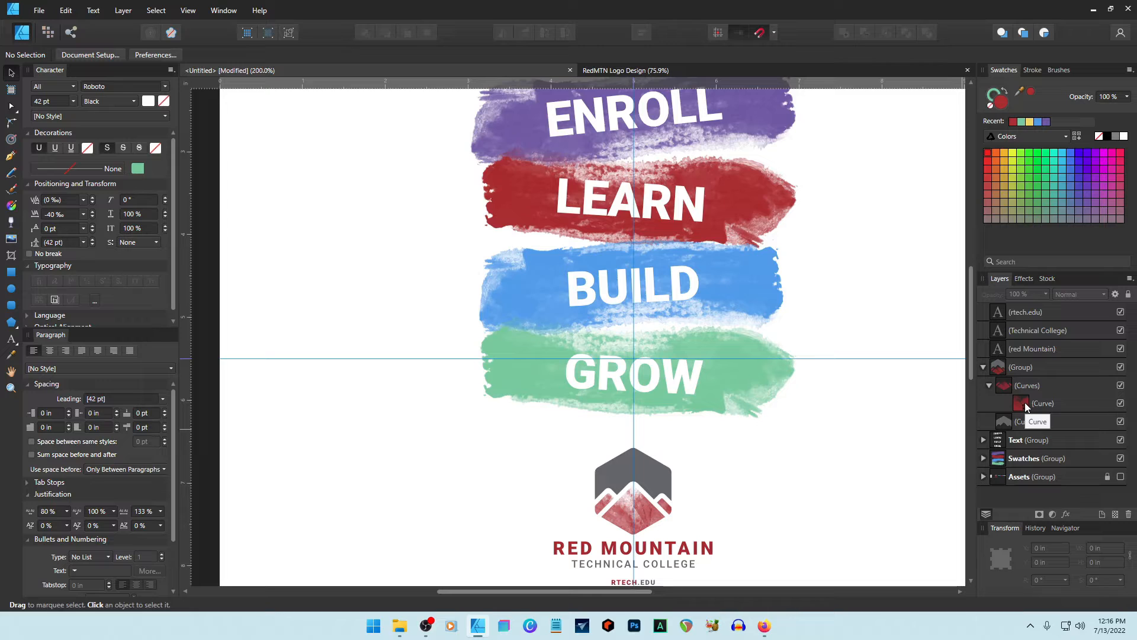
- Mask the emblem's gray hexagon with the topmost green stroke from the Swatches group, moved and scaled over the hexagon
left_click(983, 458)
left_click(1018, 479)
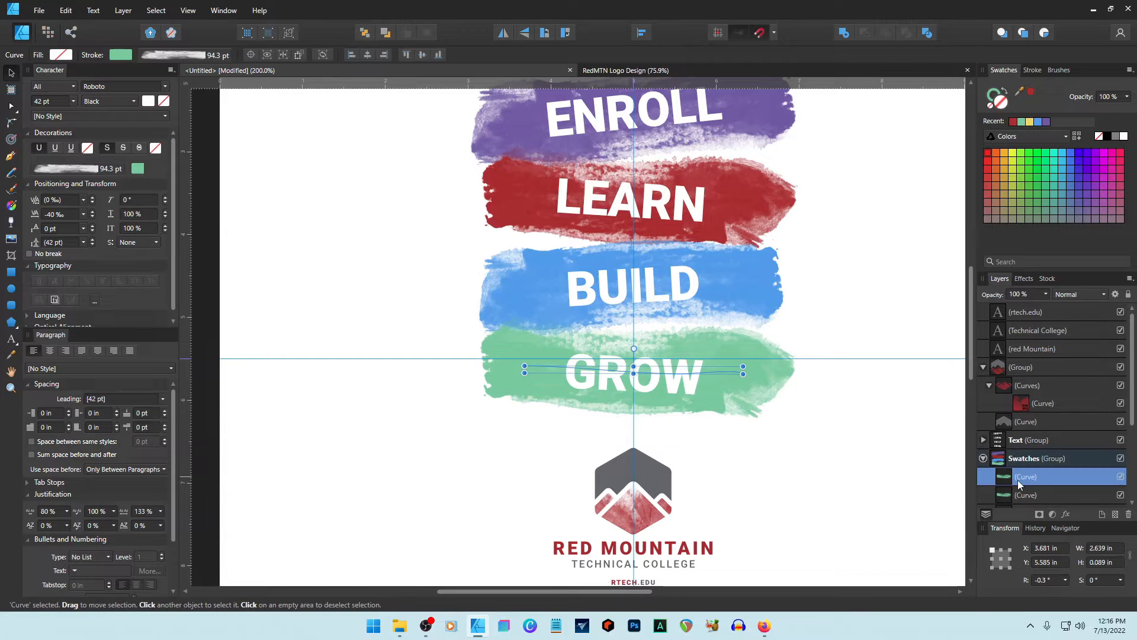
mouse_move(1005, 483)
left_mouse_down()
mouse_move(1007, 360)
mouse_move(1010, 440)
left_mouse_up()
left_click_drag(744, 464, 700, 491)
left_click(819, 485)
- Nudge the BUILD, LEARN and GROW words individually to fine-tune their positions on the brush strokes
scroll(820, 484, "down", 2)
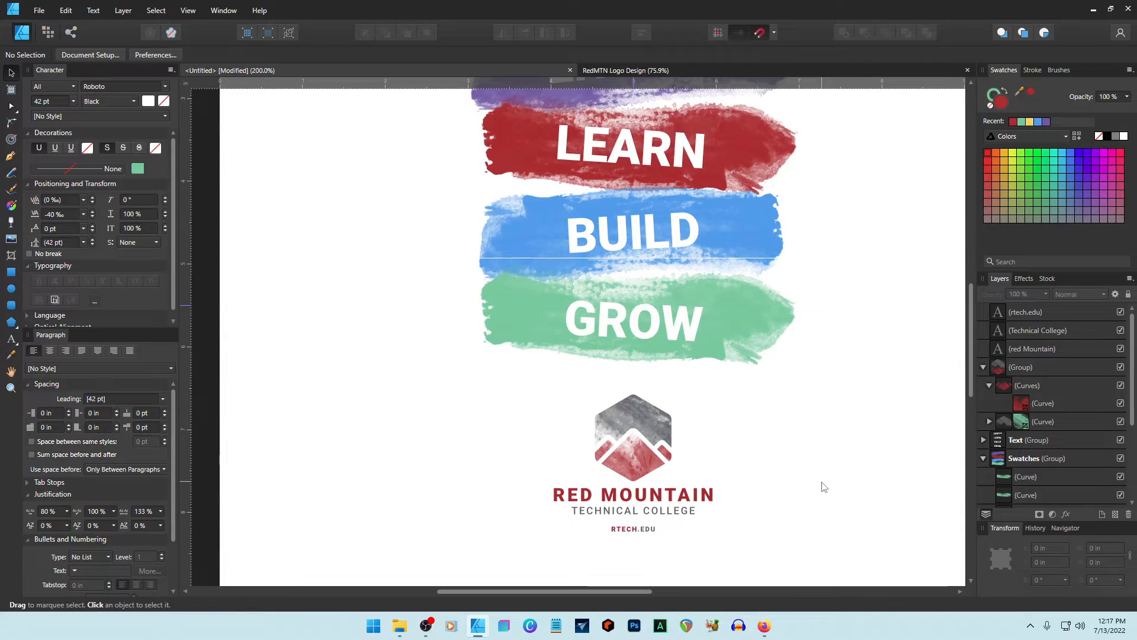
scroll(797, 420, "down", 5)
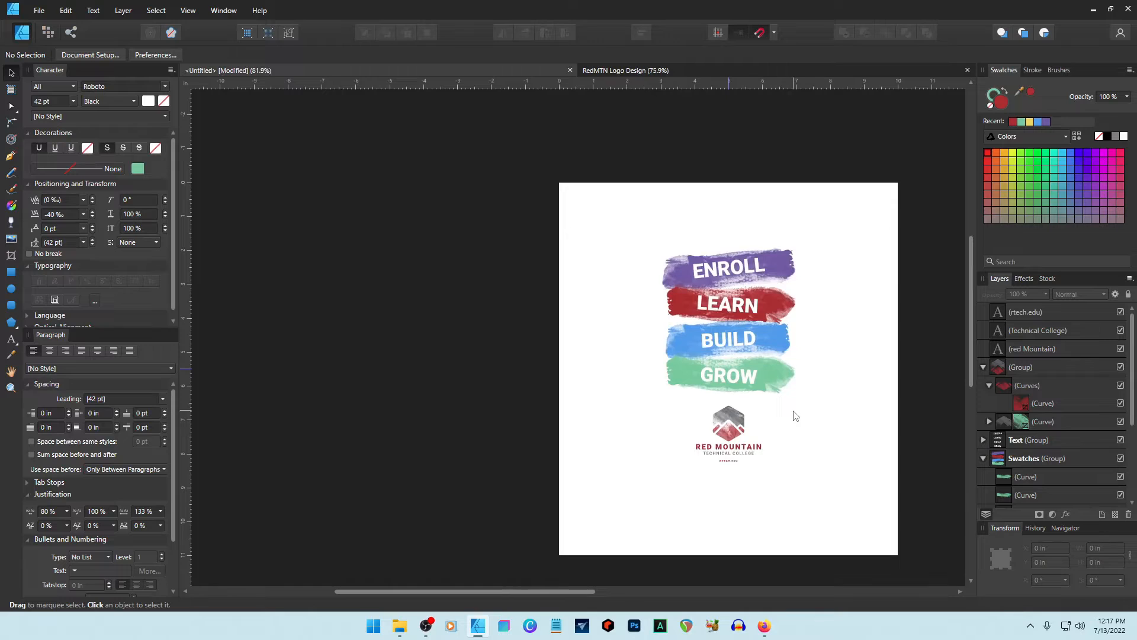
scroll(794, 415, "up", 2)
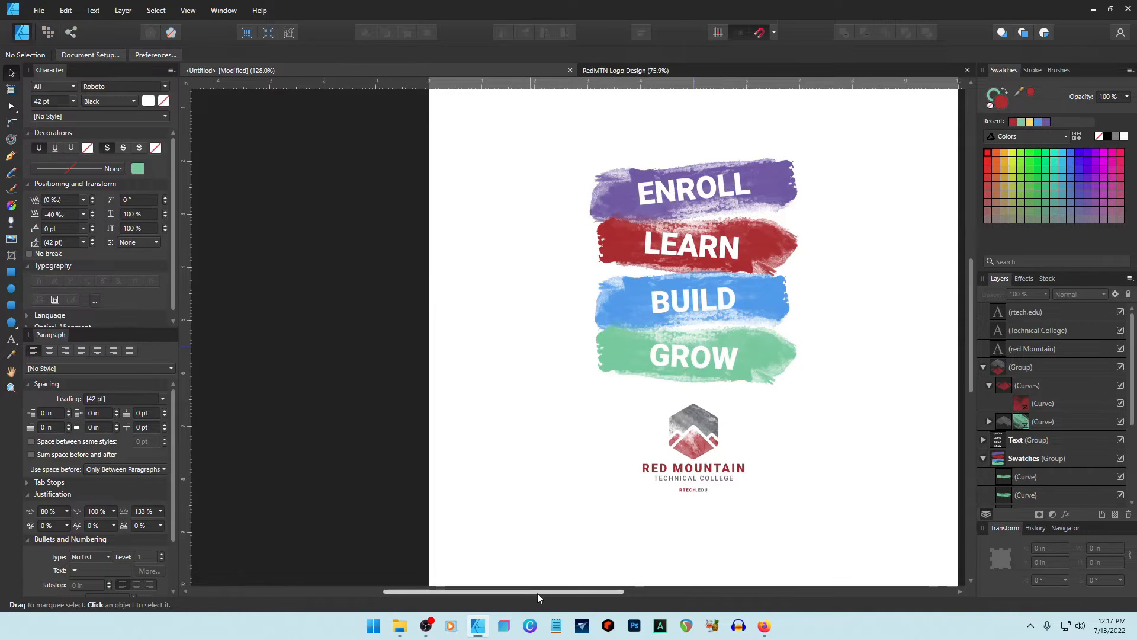
left_click_drag(538, 591, 561, 592)
scroll(668, 390, "down", 1)
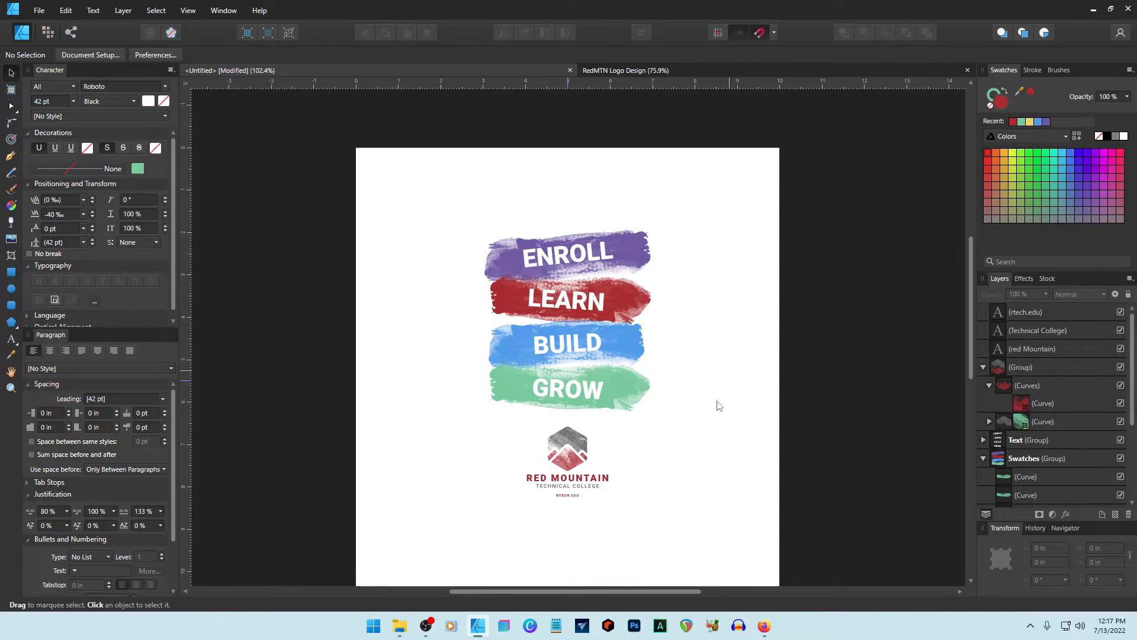
left_click(577, 347)
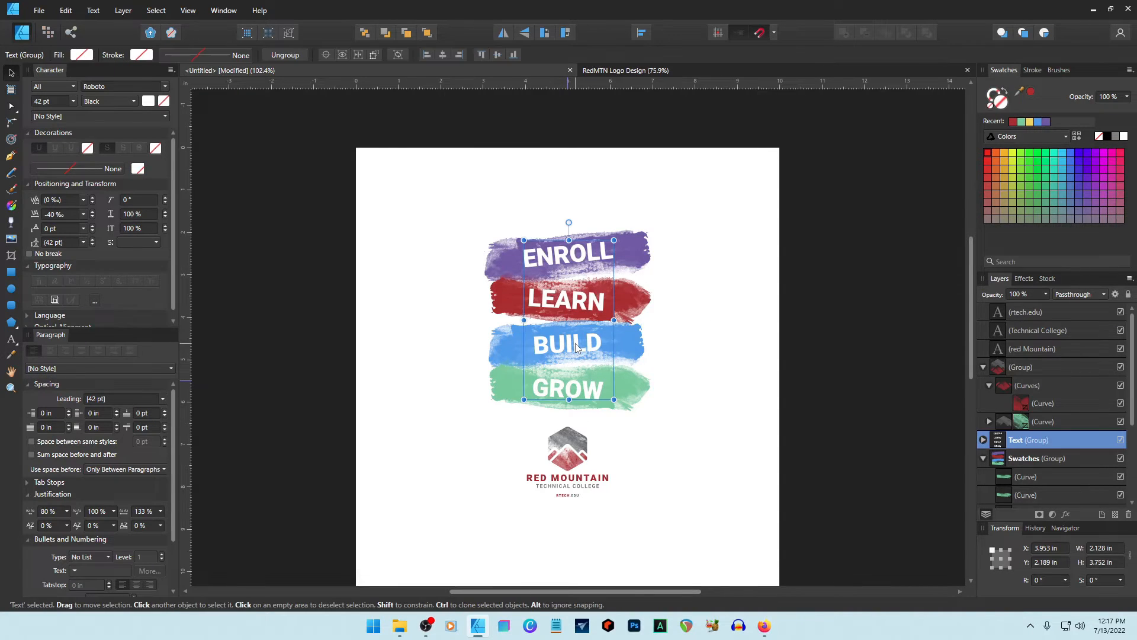
left_click(683, 328)
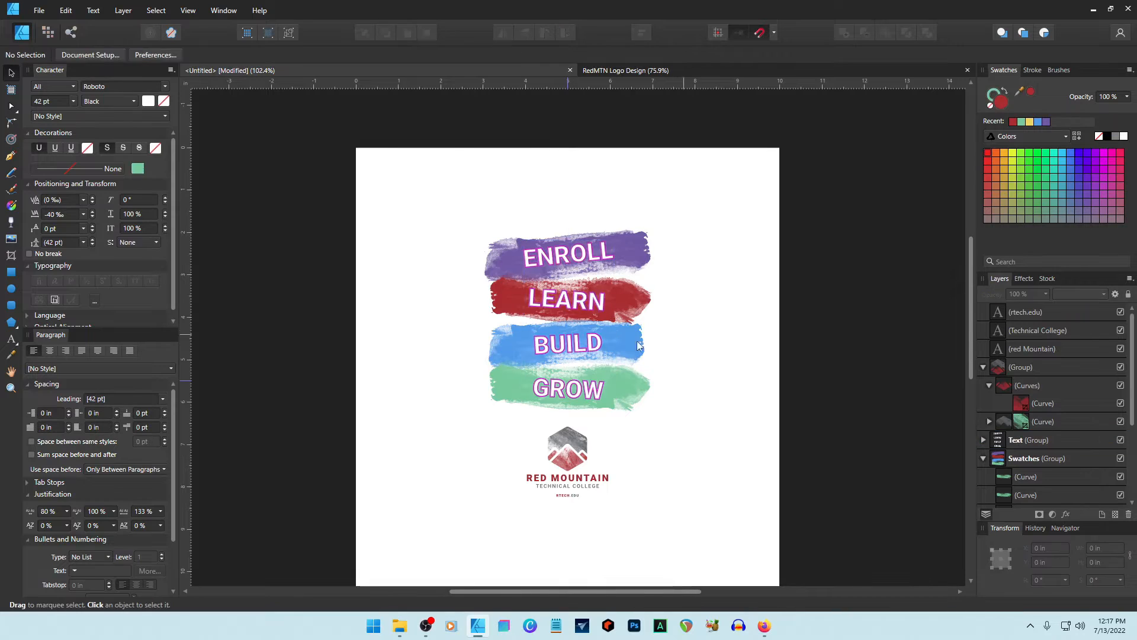
left_click(578, 348)
double_click(577, 348)
left_click_drag(576, 352, 577, 351)
left_click(574, 309)
left_click_drag(573, 310, 573, 309)
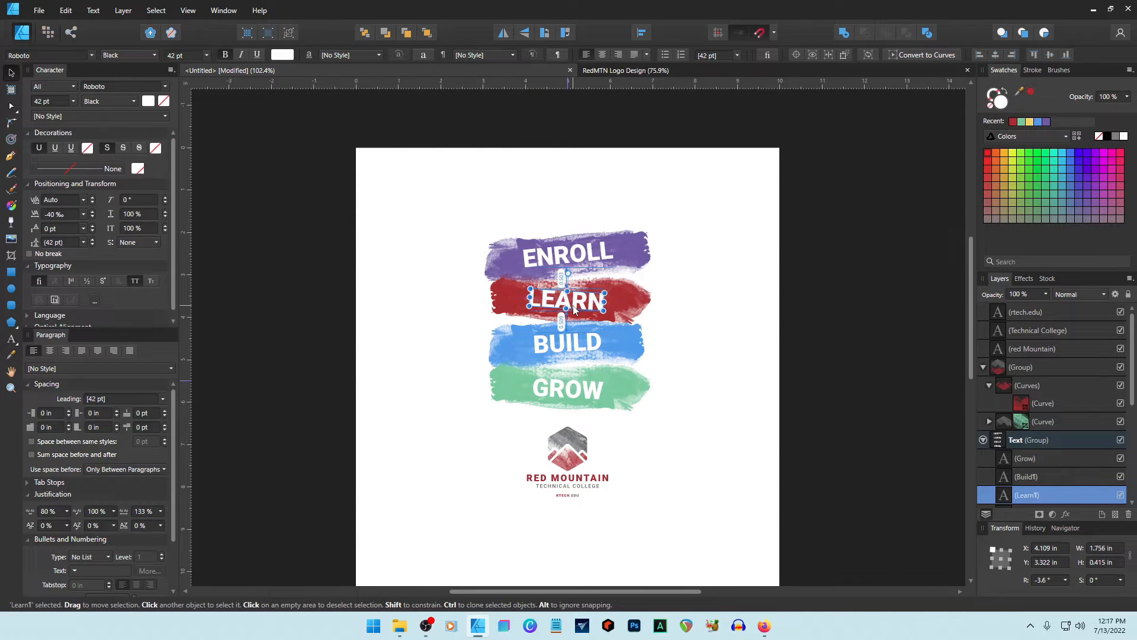
left_click(690, 350)
left_click(581, 392)
left_click(581, 392)
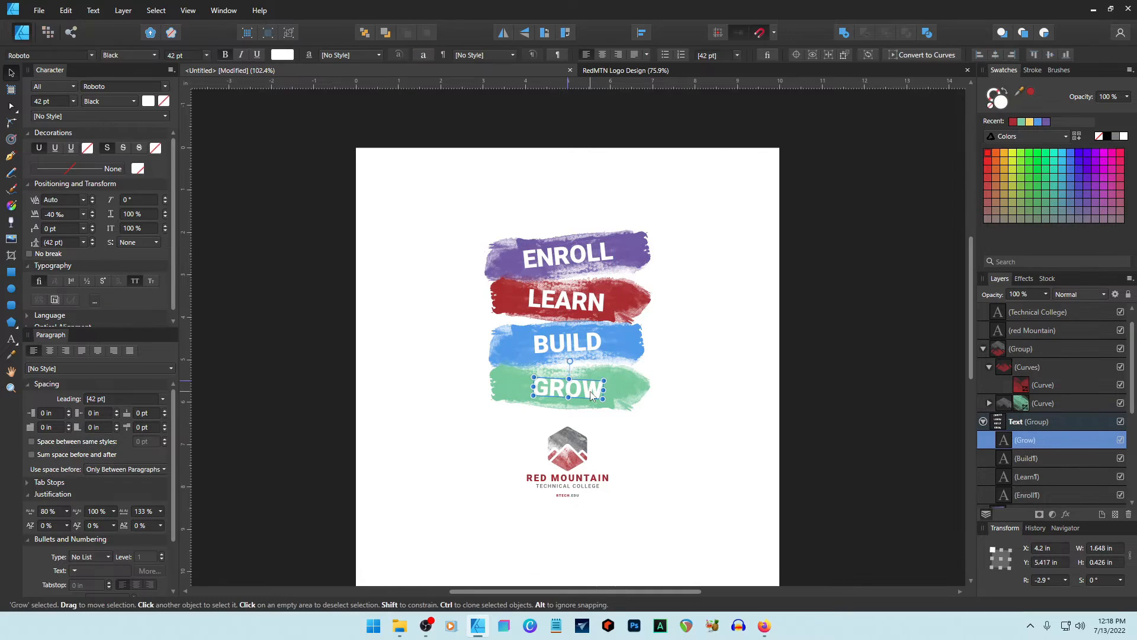
left_click(720, 463)
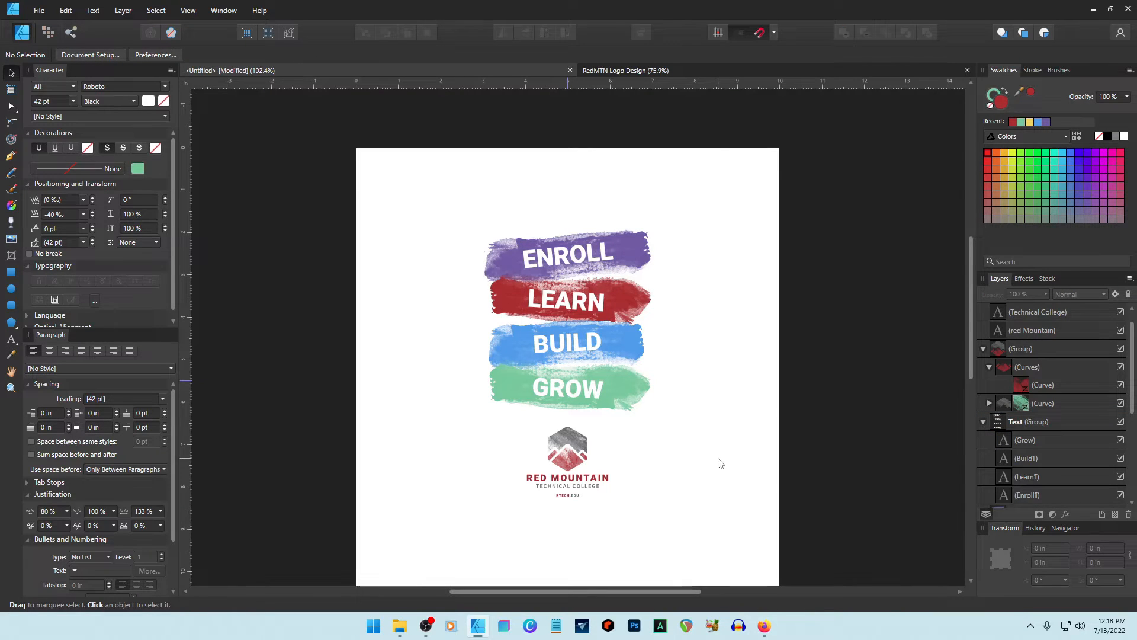
- Move the college logo slightly up toward the GROW stroke and collapse the emblem and Text groups in the layer list
key("ctrl+z")
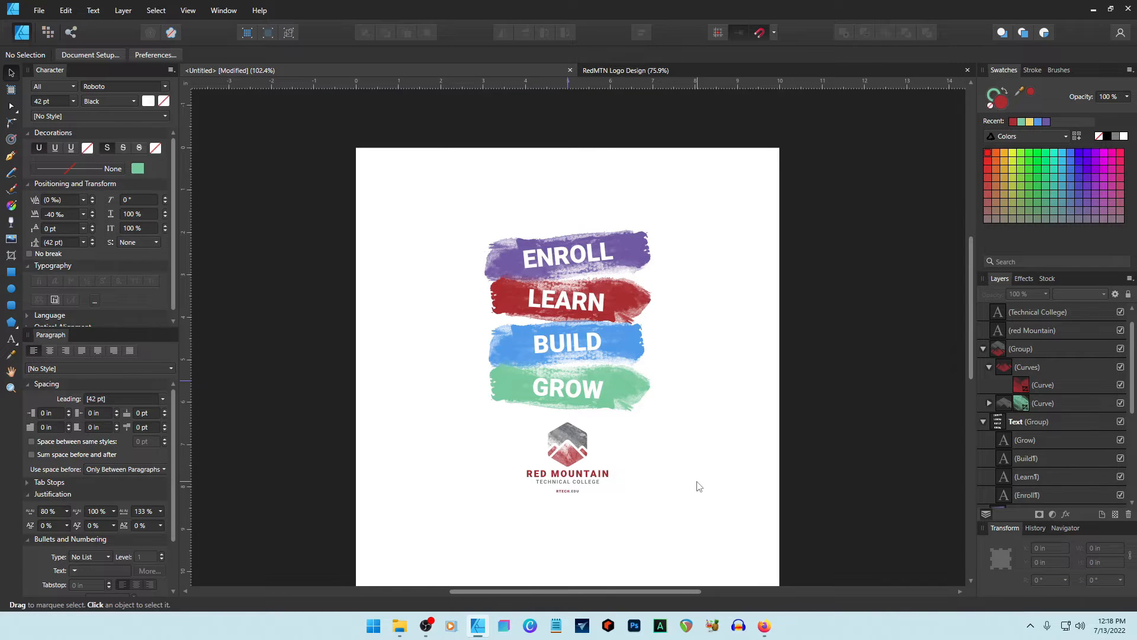
left_click(983, 348)
left_click(983, 367)
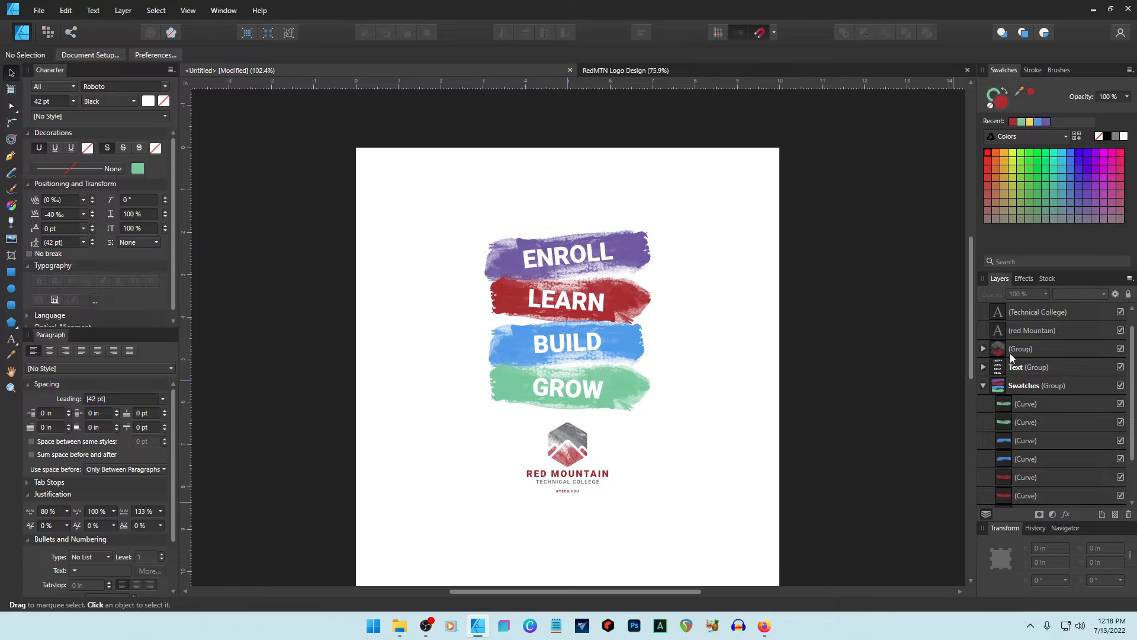
left_click(1007, 352)
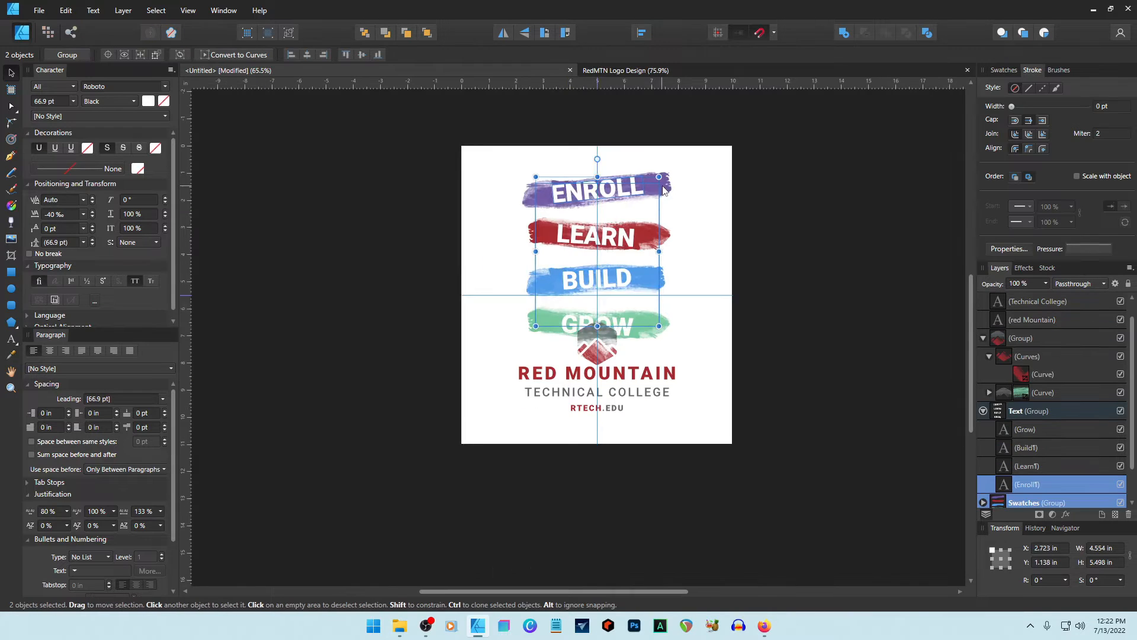
- Try to move the selected ENROLL text and Swatches group down to Y 1.4 in
left_click_drag(662, 204, 662, 196)
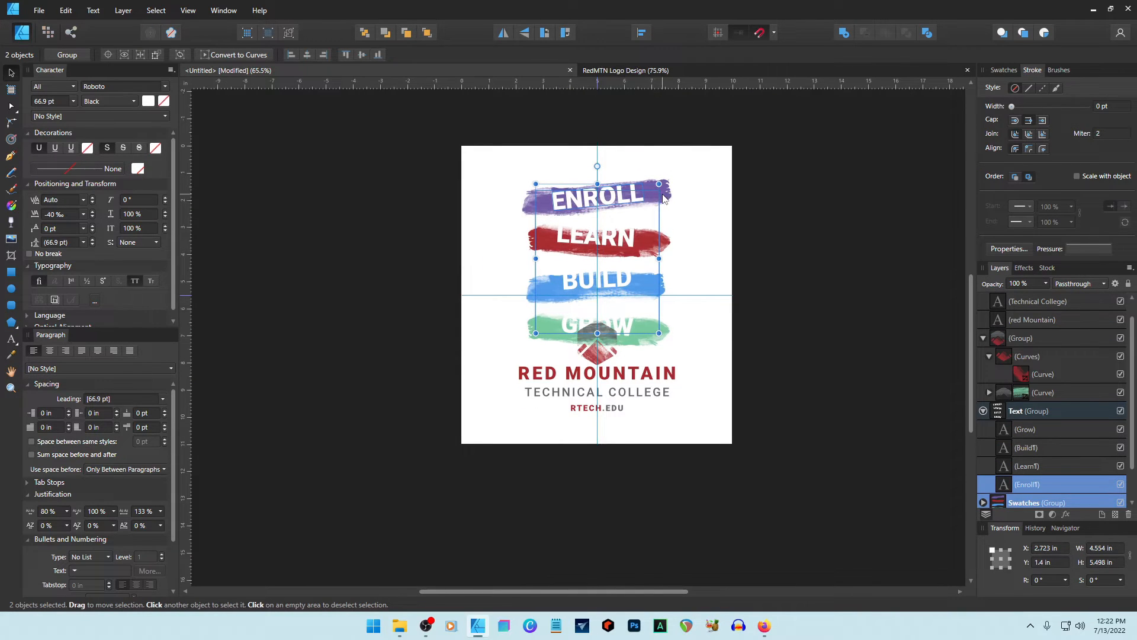
left_click(682, 222)
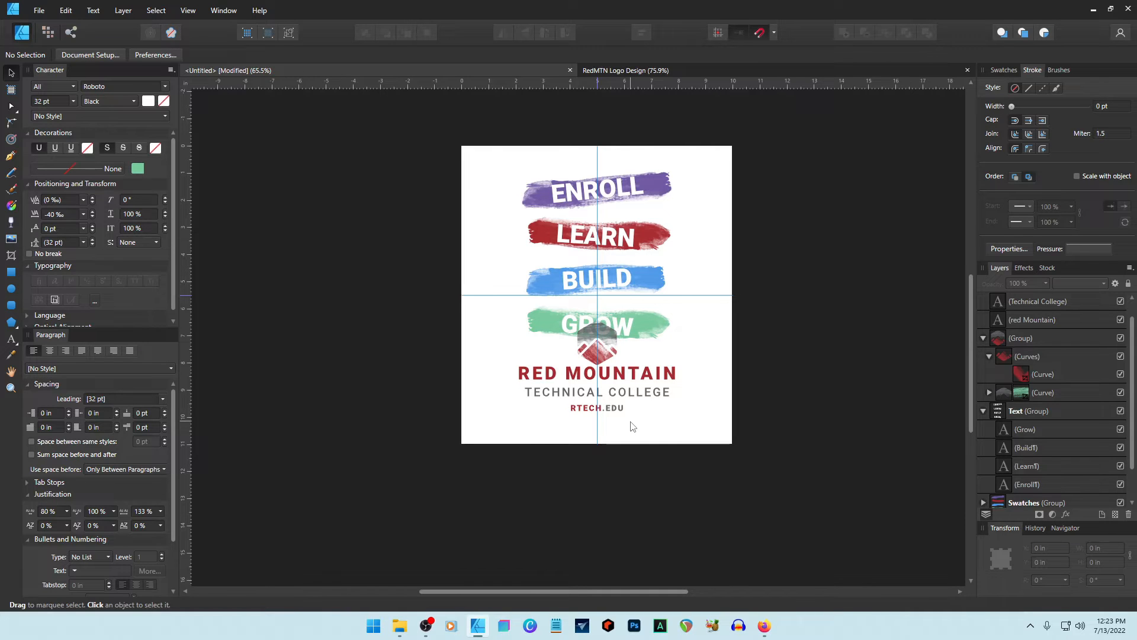
- Save the design as untitled.afdesign in the Downloads folder, replacing the existing file
left_click(39, 10)
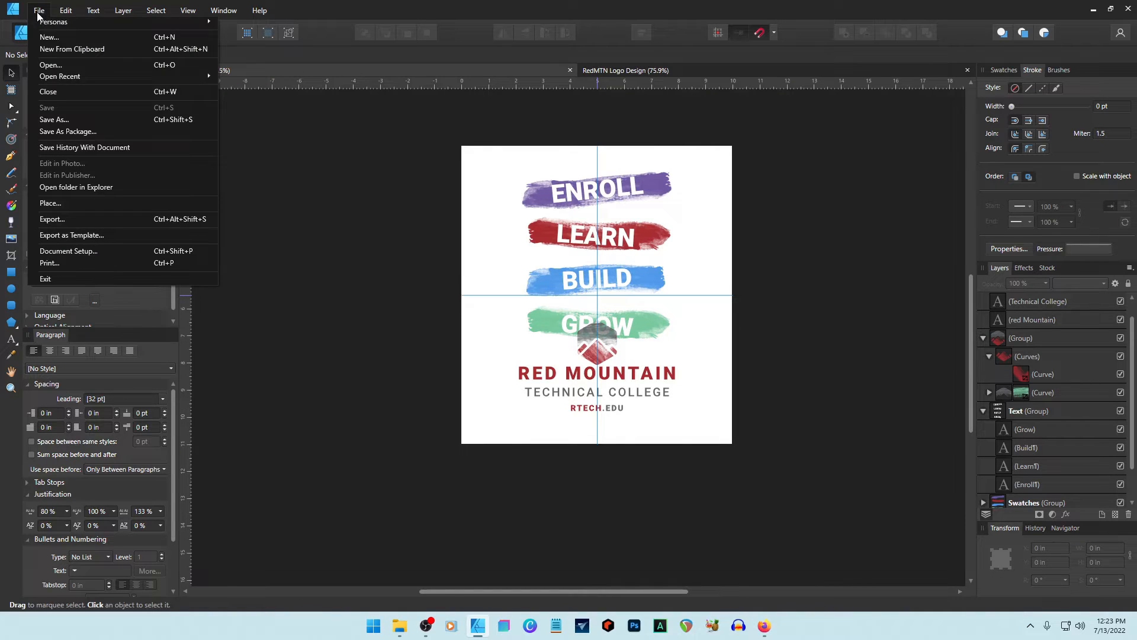
left_click(59, 121)
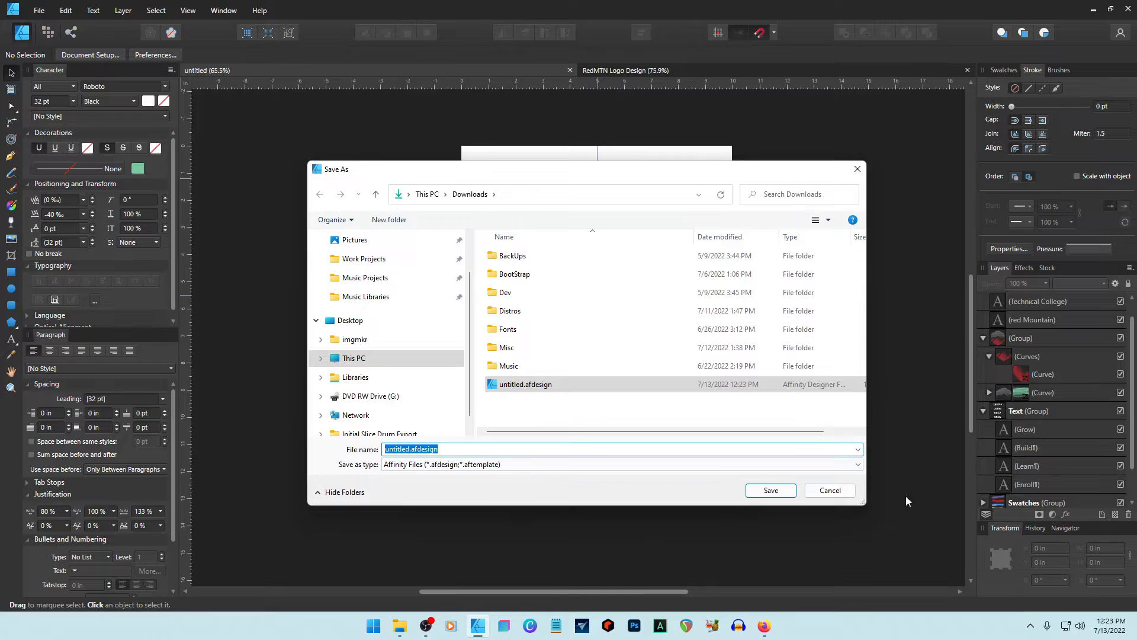
left_click(771, 491)
key("Return")
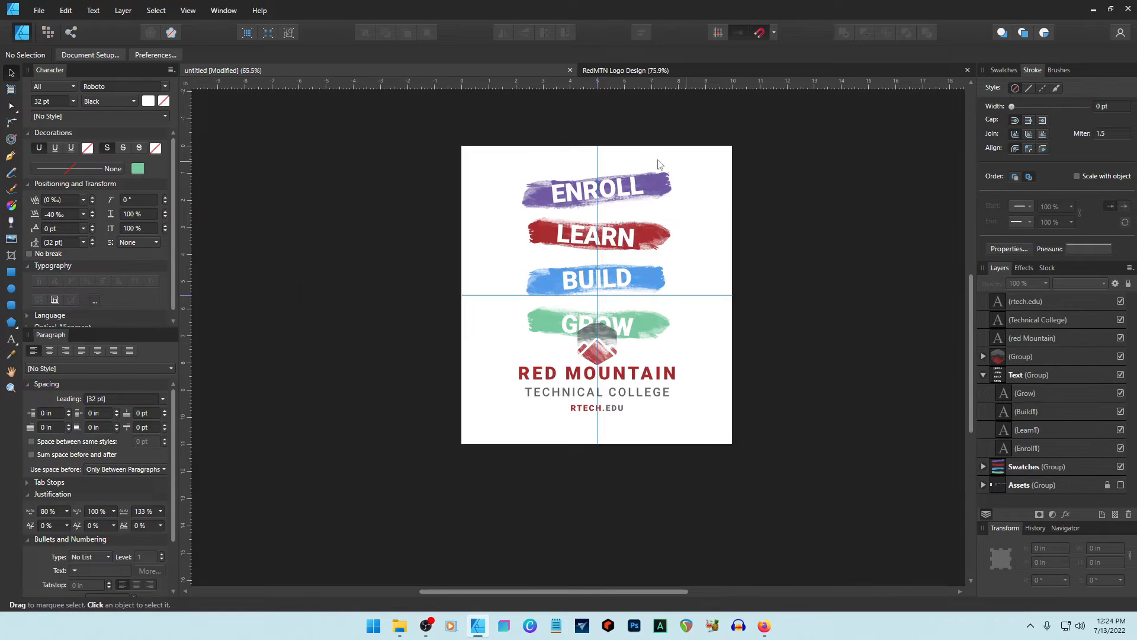
- Switch to Firefox and open the VectorStock site in a new tab
left_click(764, 625)
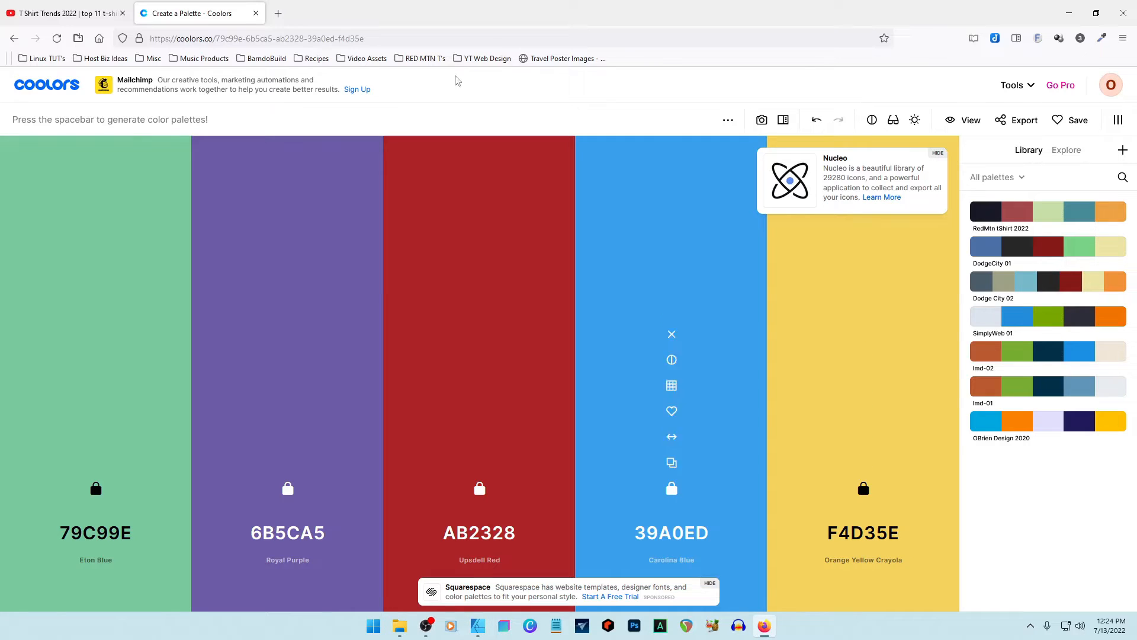
left_click(278, 14)
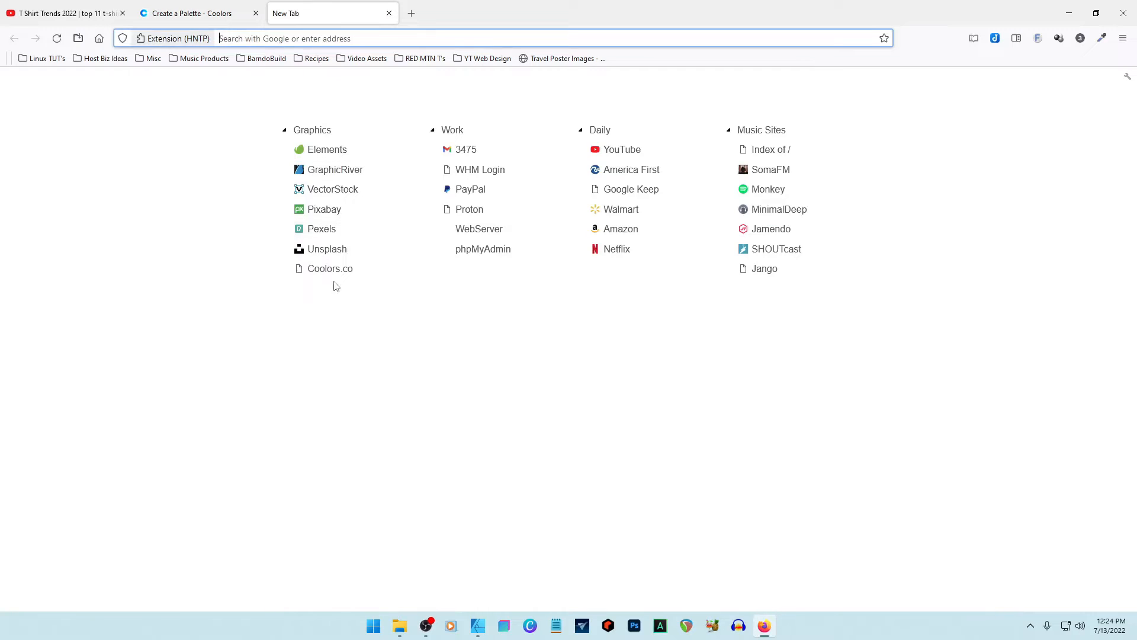
left_click(331, 188)
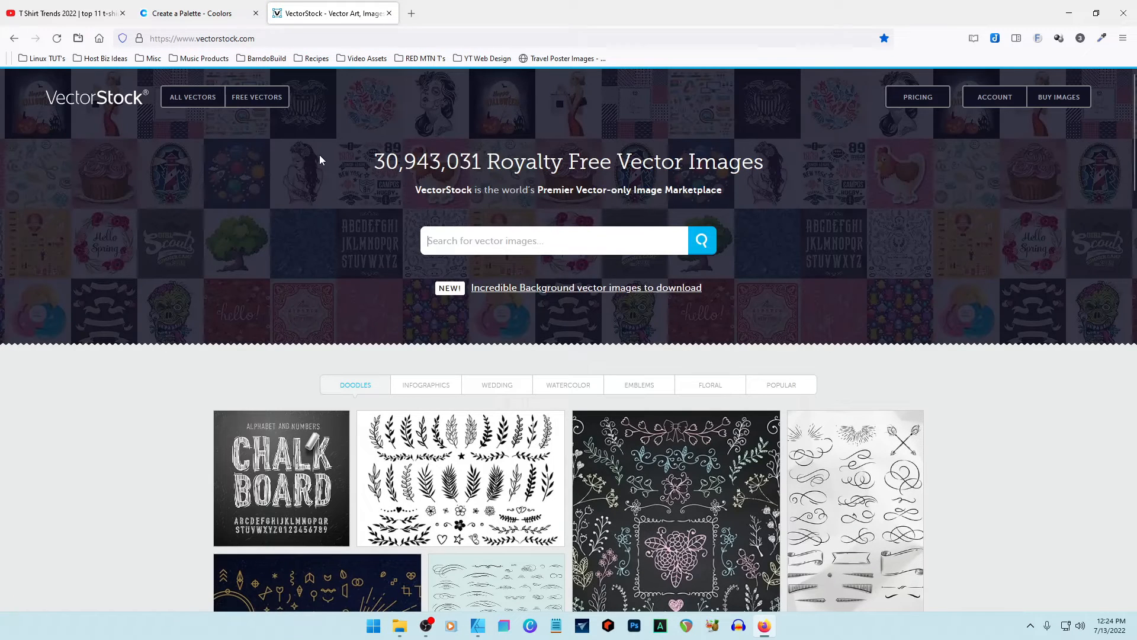
- Open the bookmarked Line Background Vector Art page and view the vector with dark and teal diagonal rounded bars
left_click(420, 58)
mouse_move(424, 78)
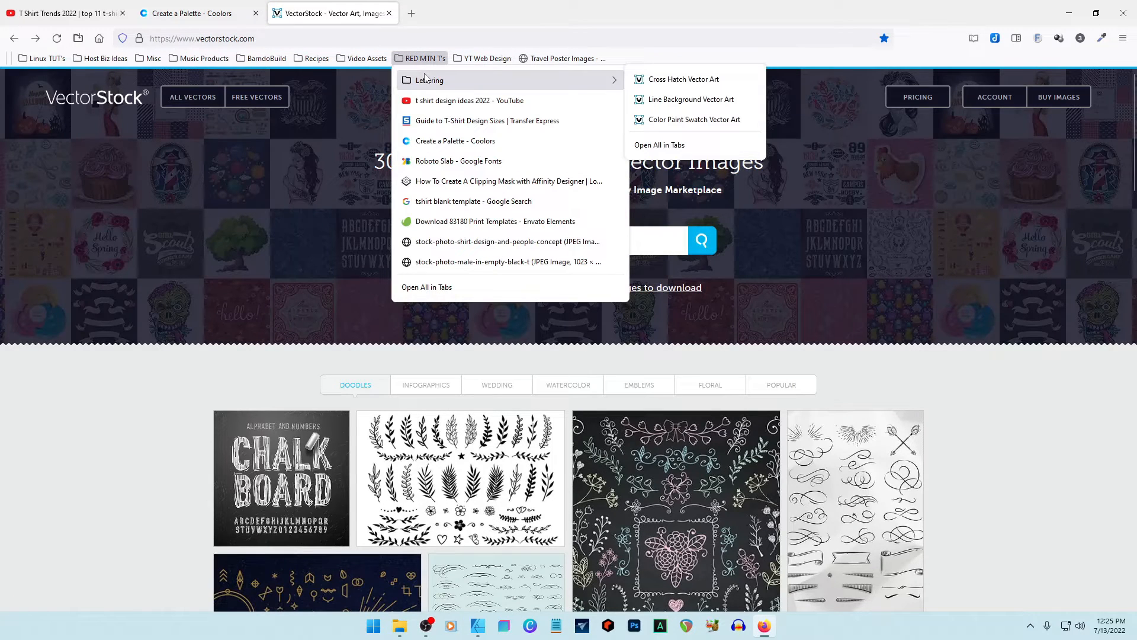
left_click(689, 101)
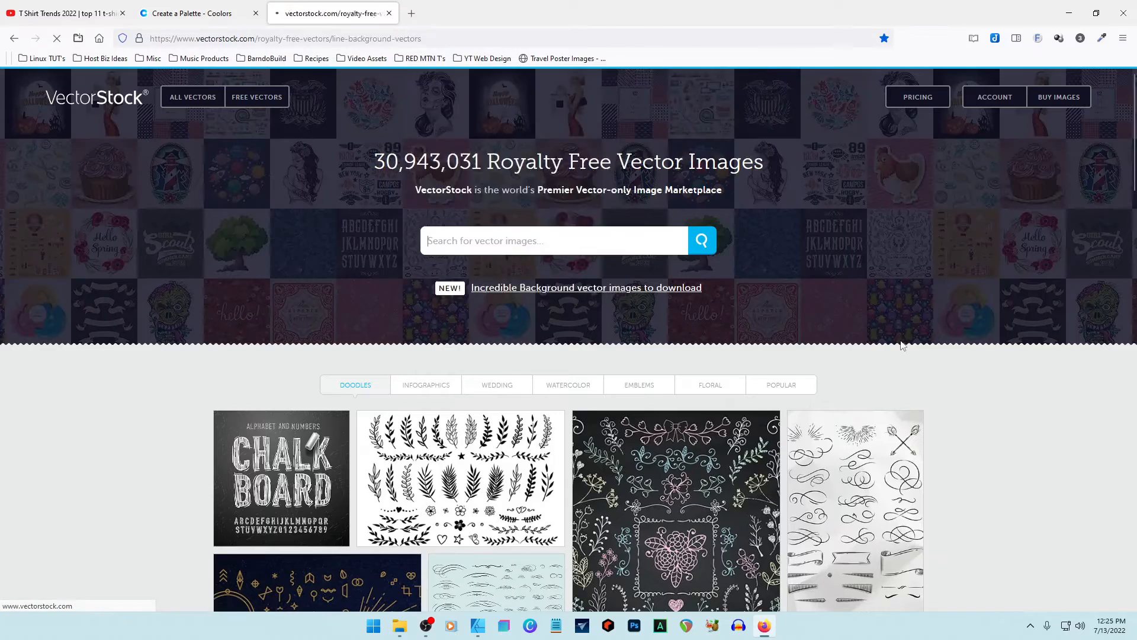
scroll(835, 379, "down", 3)
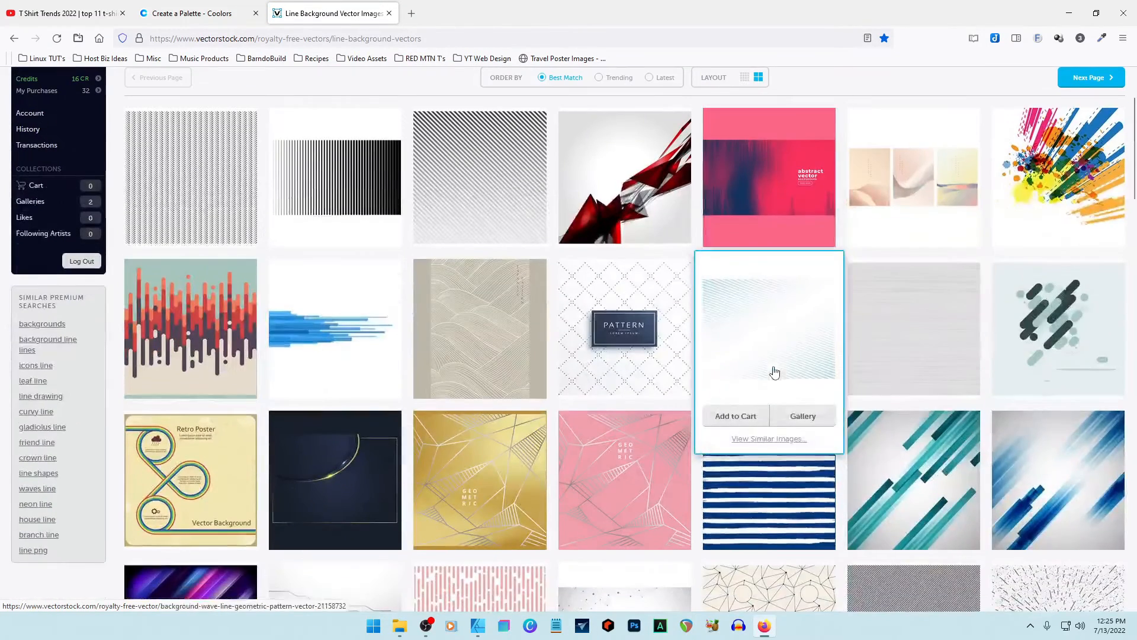
left_click(1066, 326)
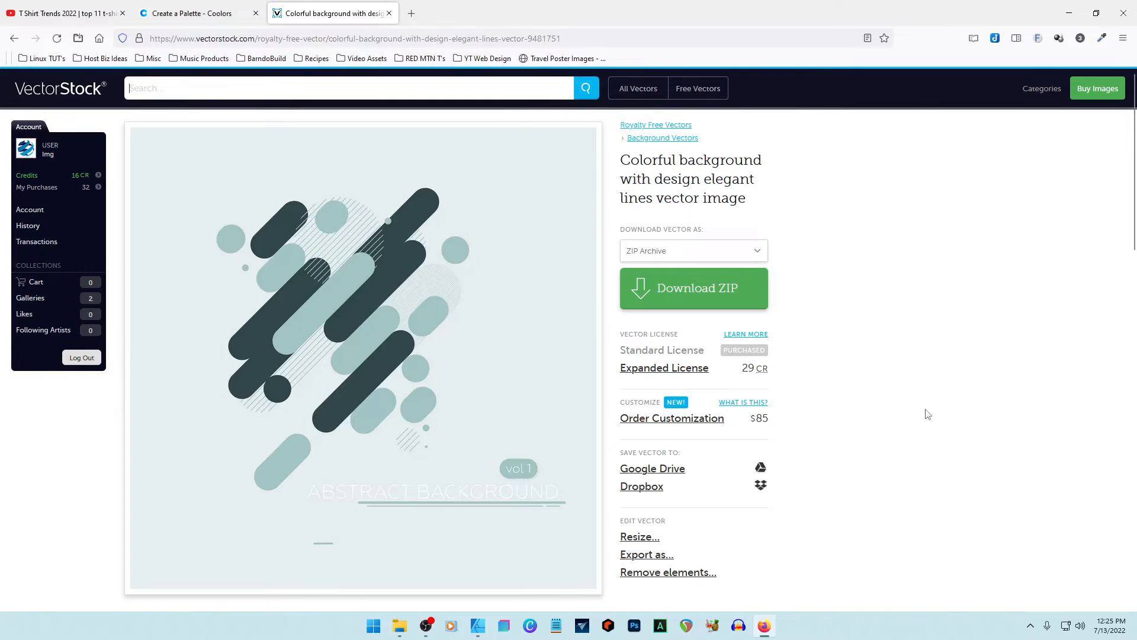
- Open the Downloads folder in File Explorer and download the JPG preview image of the diagonal-bar vector
left_click(400, 625)
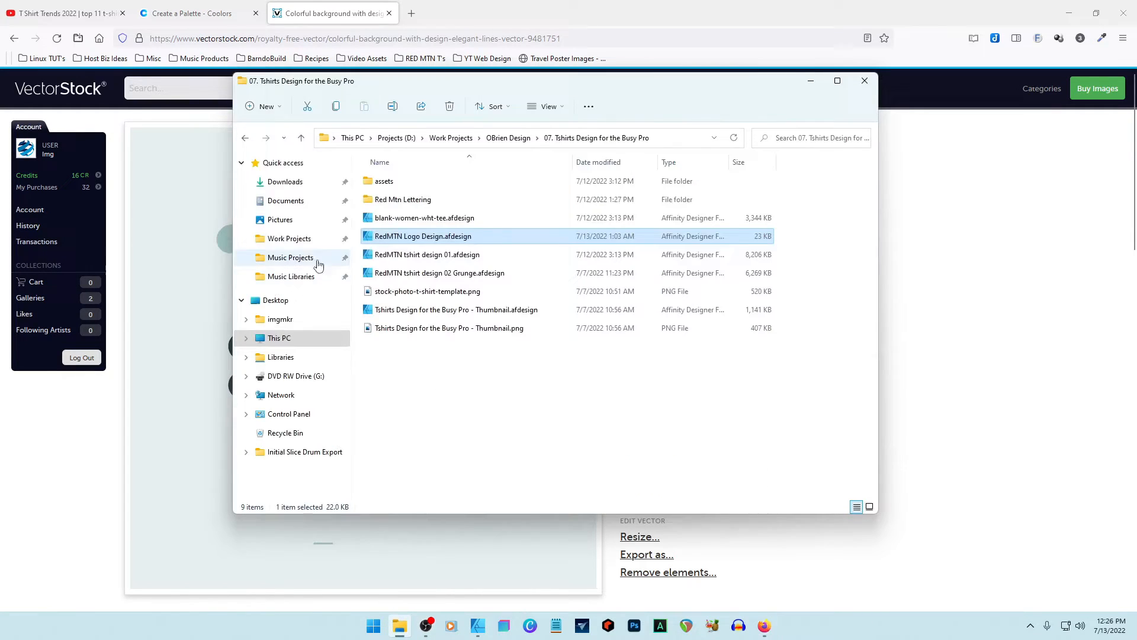
left_click(291, 188)
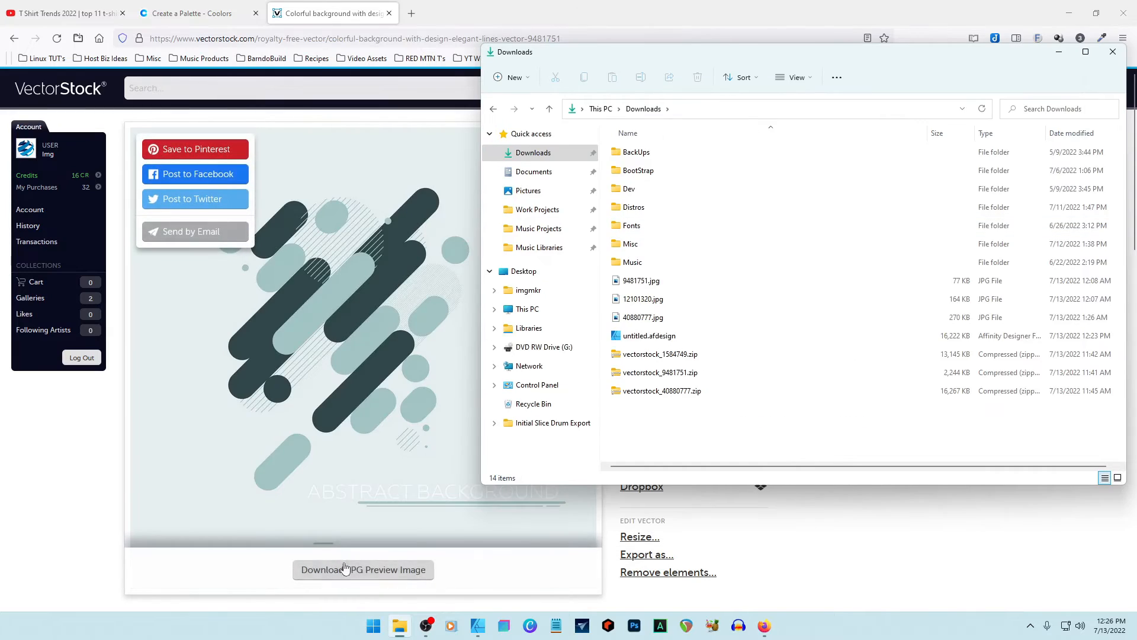
left_click(348, 565)
left_click(395, 634)
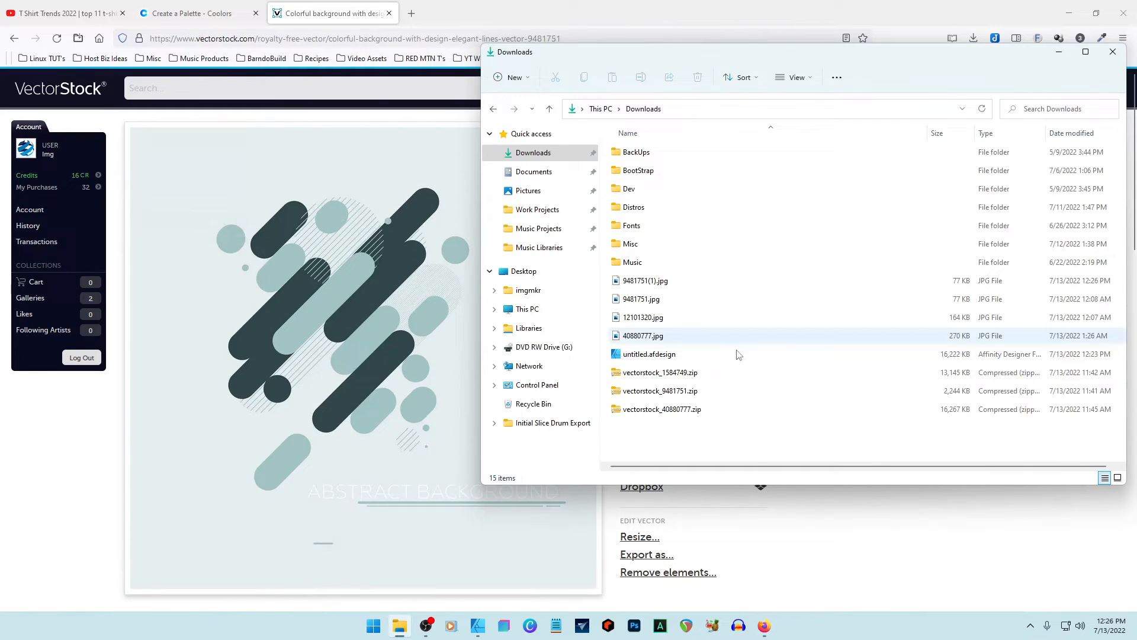
- Switch back to Affinity Designer and create a new document 10 in wide by 11 in high at 300 DPI
left_click(477, 625)
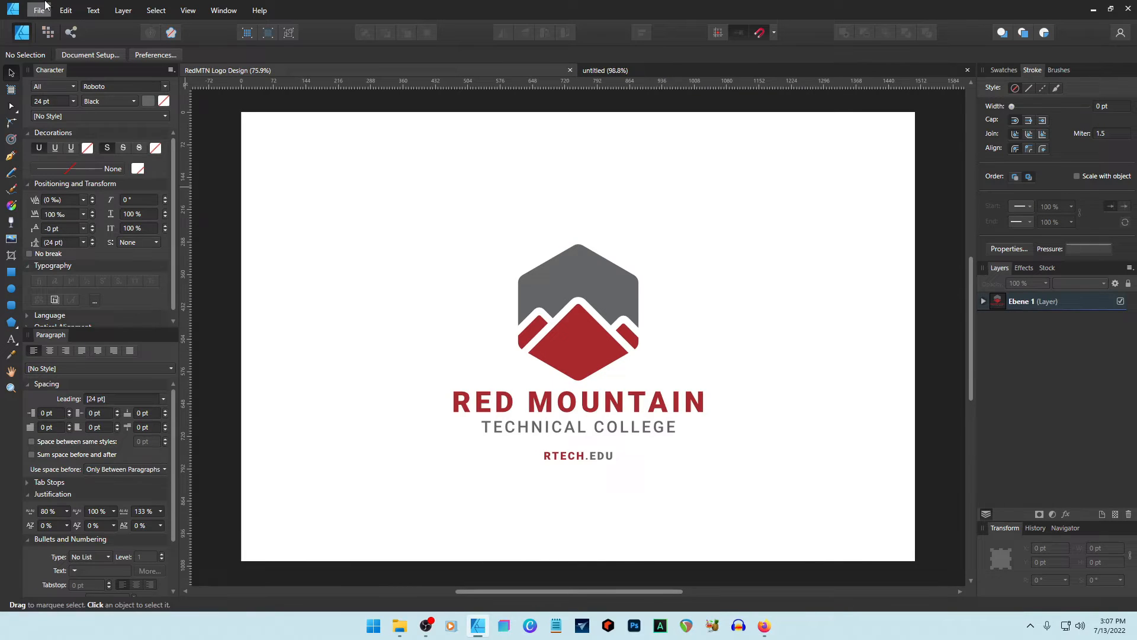
left_click(39, 15)
left_click(47, 51)
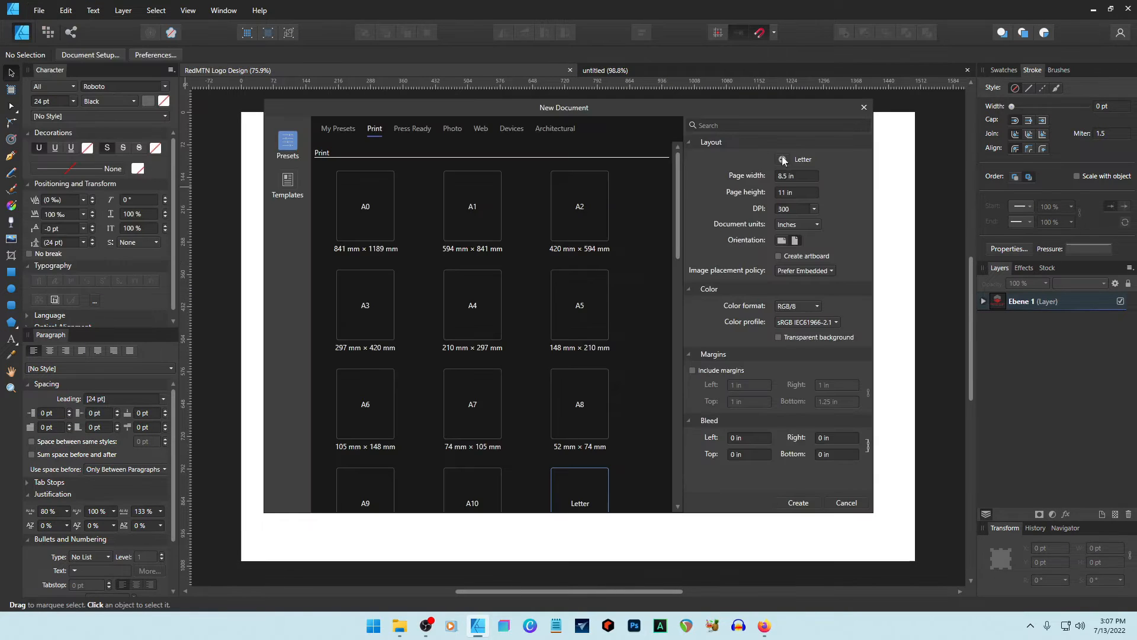
left_click(809, 176)
type("10")
left_click(798, 502)
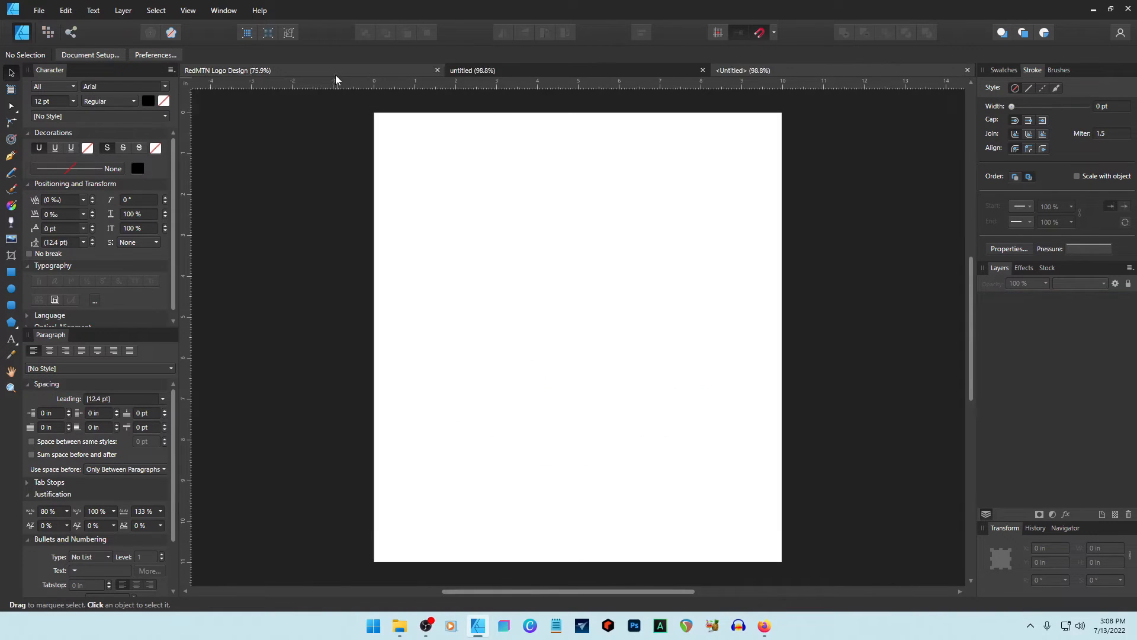
- Copy the Text group with the words Enroll, Learn, Build and Grow from the brush-stroke design into the new blank document
left_click(333, 68)
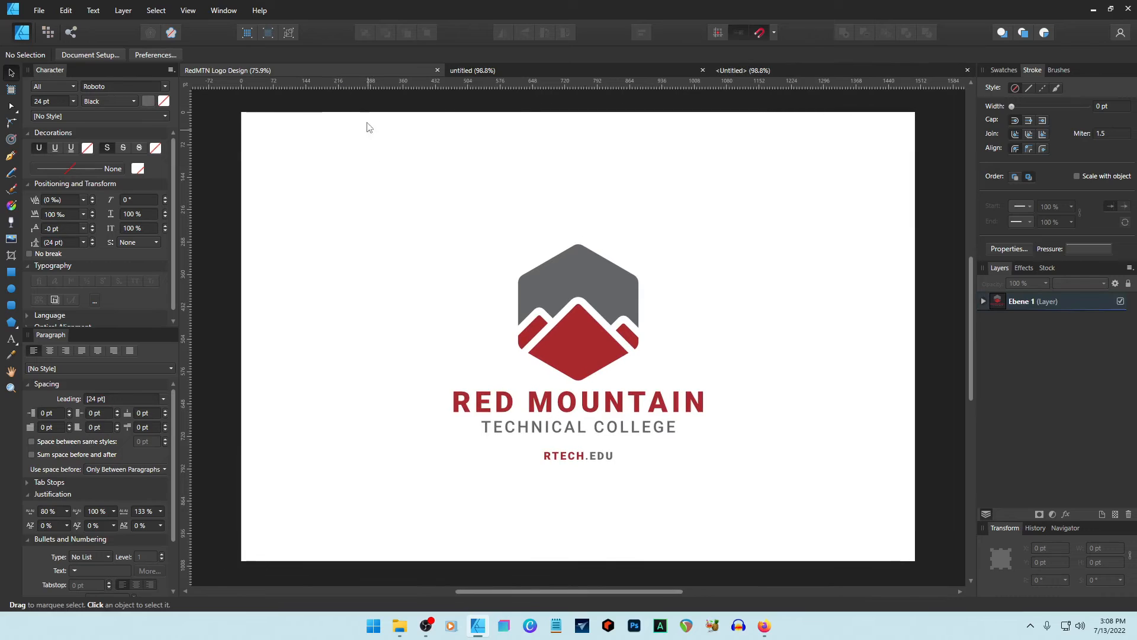
left_click(495, 68)
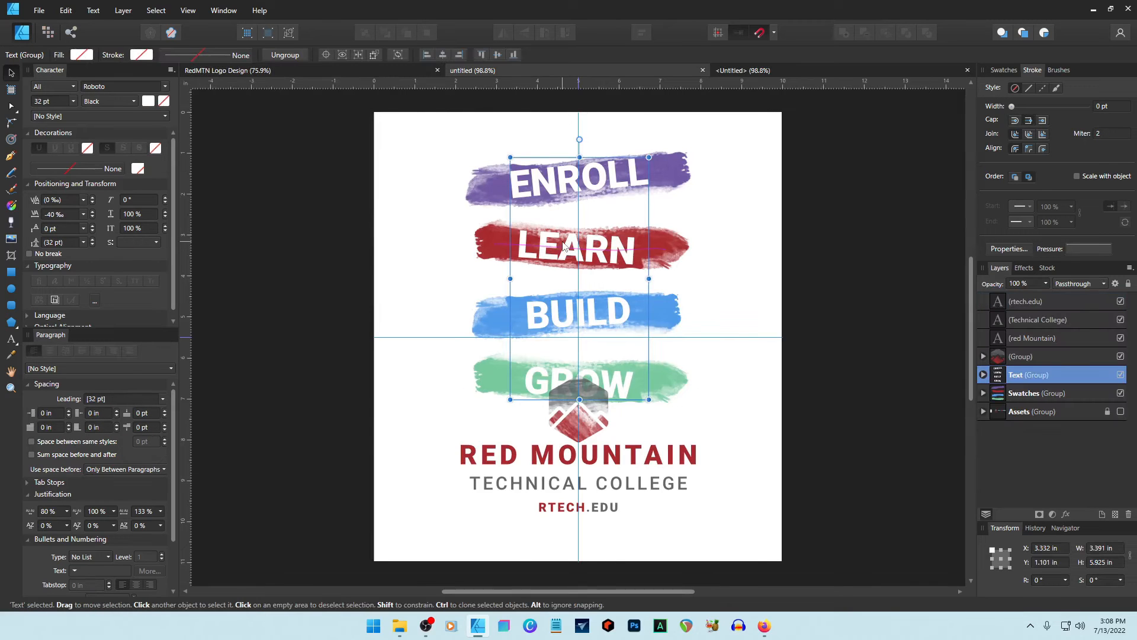
left_click(805, 70)
key("ctrl+v")
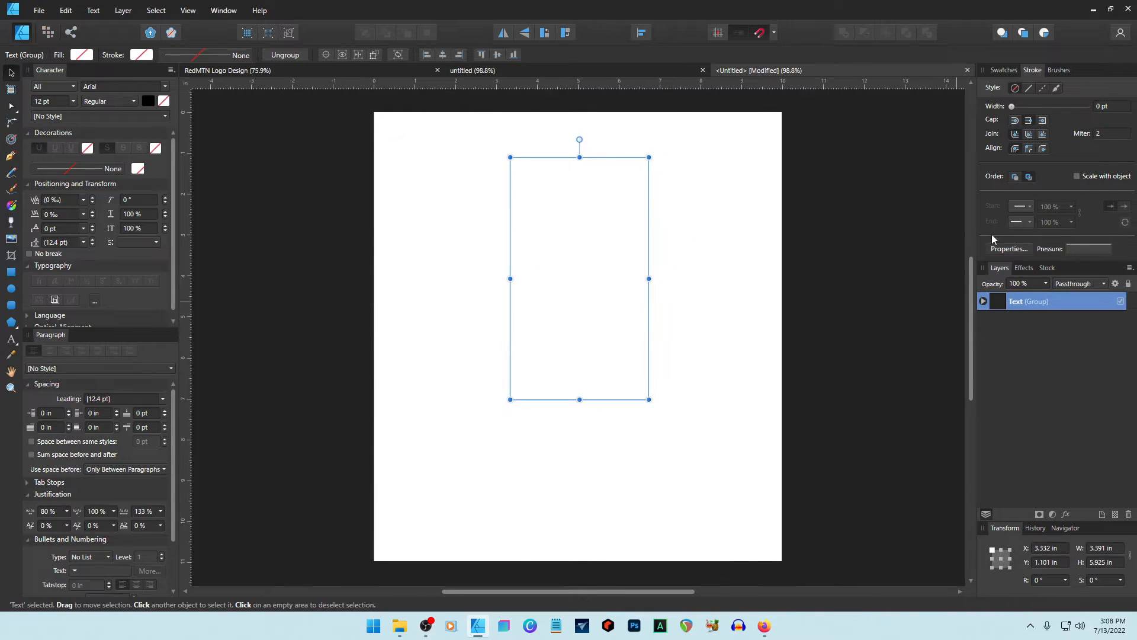
- Fill the pasted Text group with black and park it on the pasteboard beside the page's upper left area
left_click(1004, 70)
left_click(1107, 137)
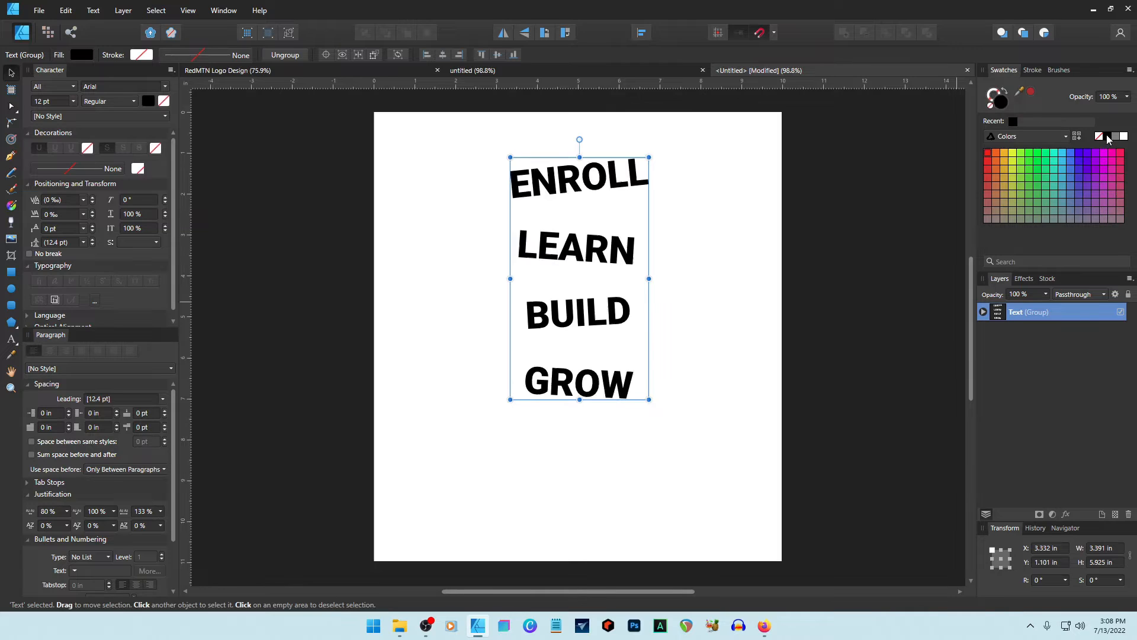
left_click(677, 332)
left_click_drag(613, 268, 319, 290)
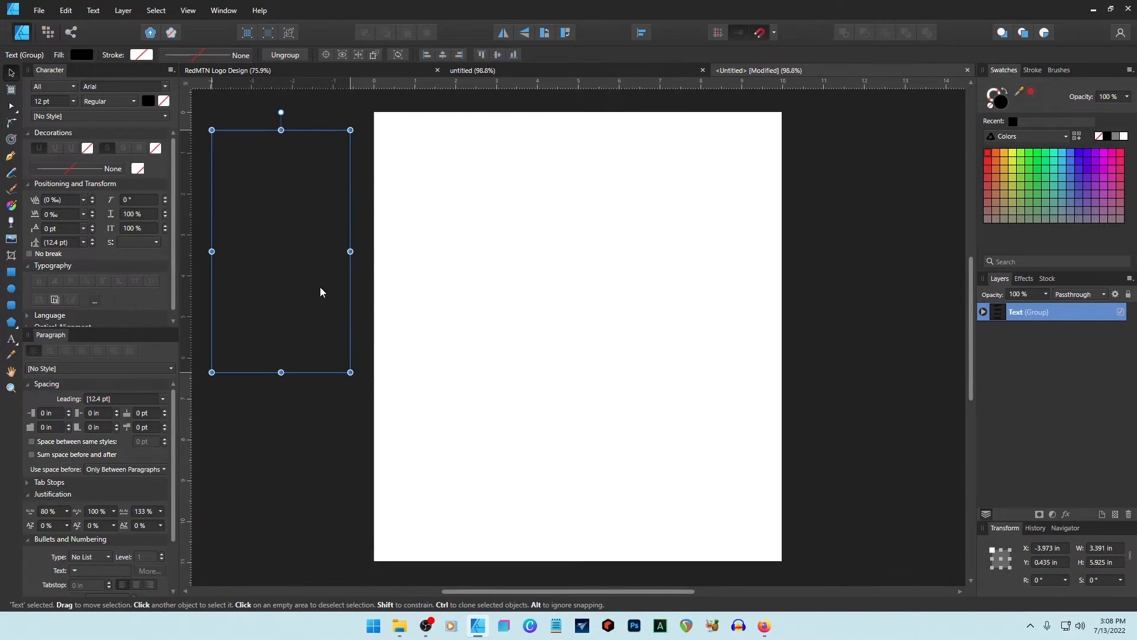
left_click(862, 320)
- Open vectorstock_9481751.eps from the File Explorer folder in Affinity Designer and dismiss the assigned profile notice
key("alt+Tab")
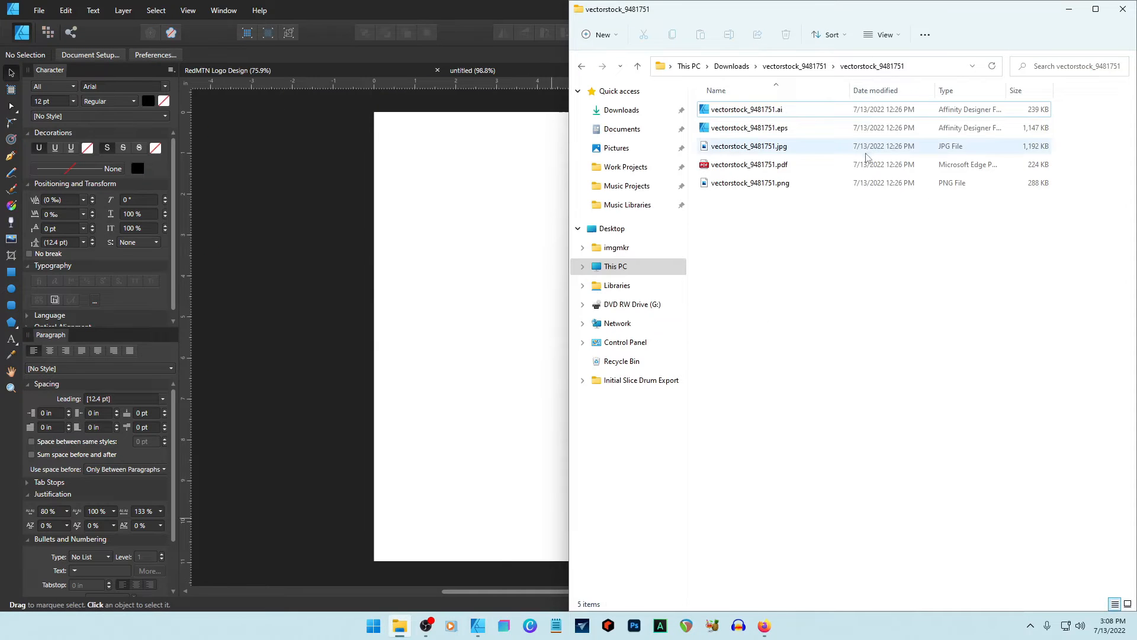
left_click_drag(749, 127, 524, 126)
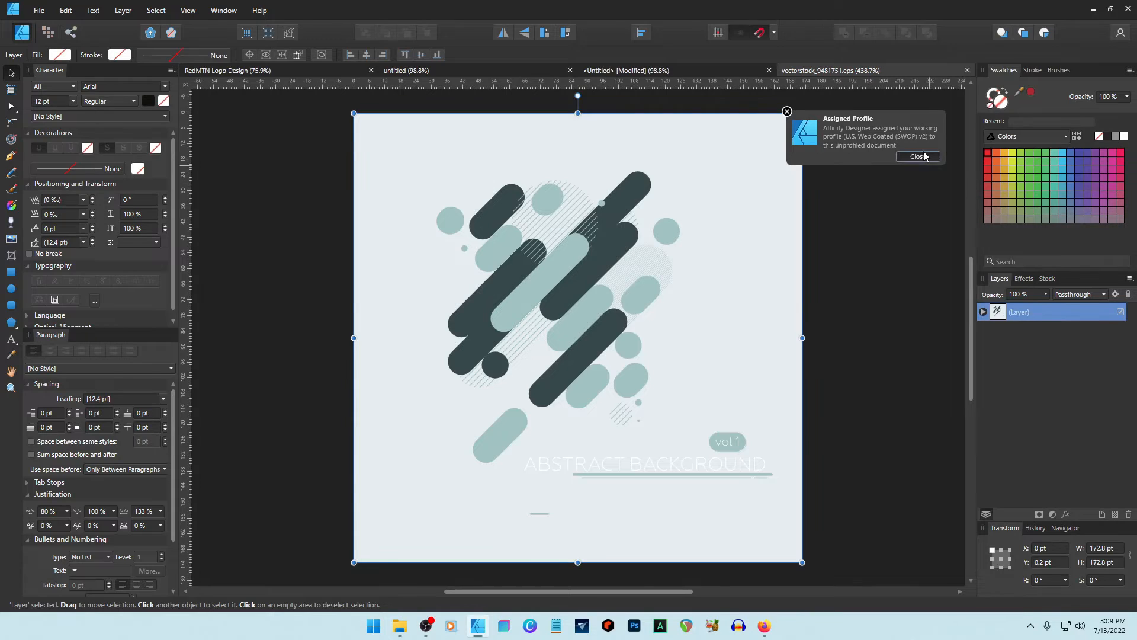
left_click(917, 155)
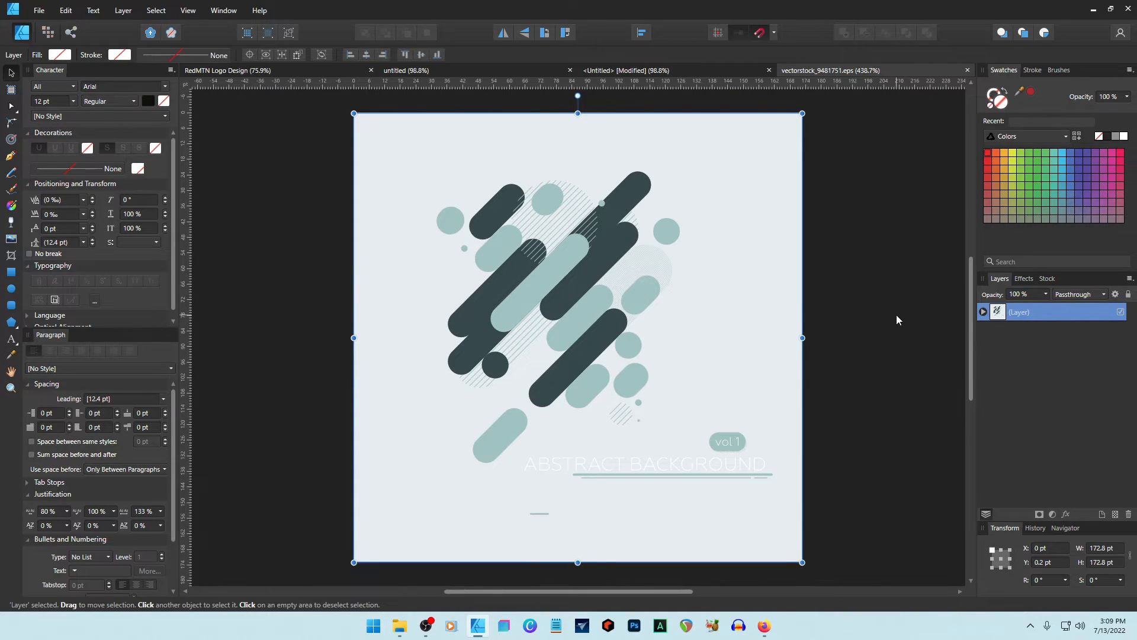
- Delete the "vol 1" label, the ABSTRACT BACKGROUND title and the thin decorative lines beneath it from the vector artwork
left_click(983, 312)
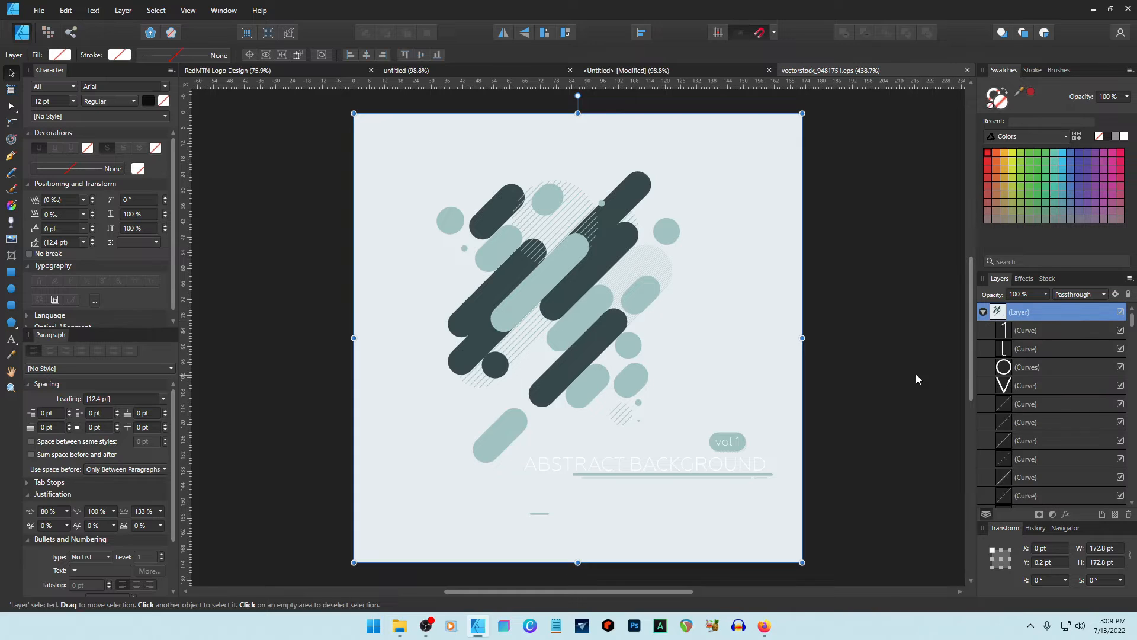
left_click(1024, 335)
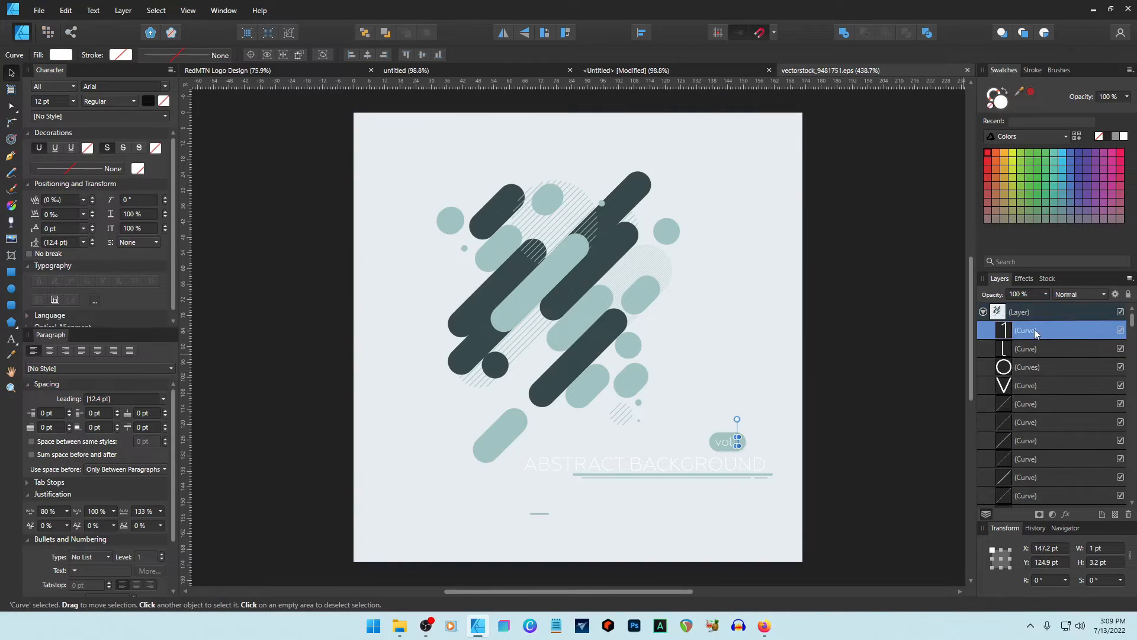
left_click(1030, 387, "shift")
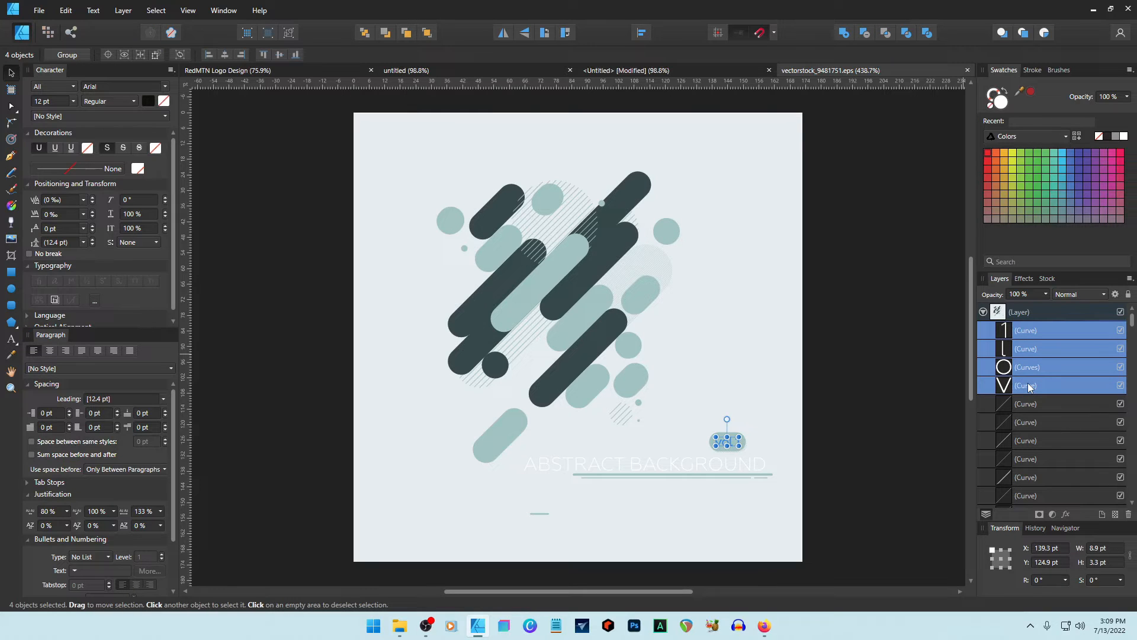
key("Delete")
left_click_drag(887, 403, 687, 531)
key("Delete")
left_click_drag(815, 442, 524, 533)
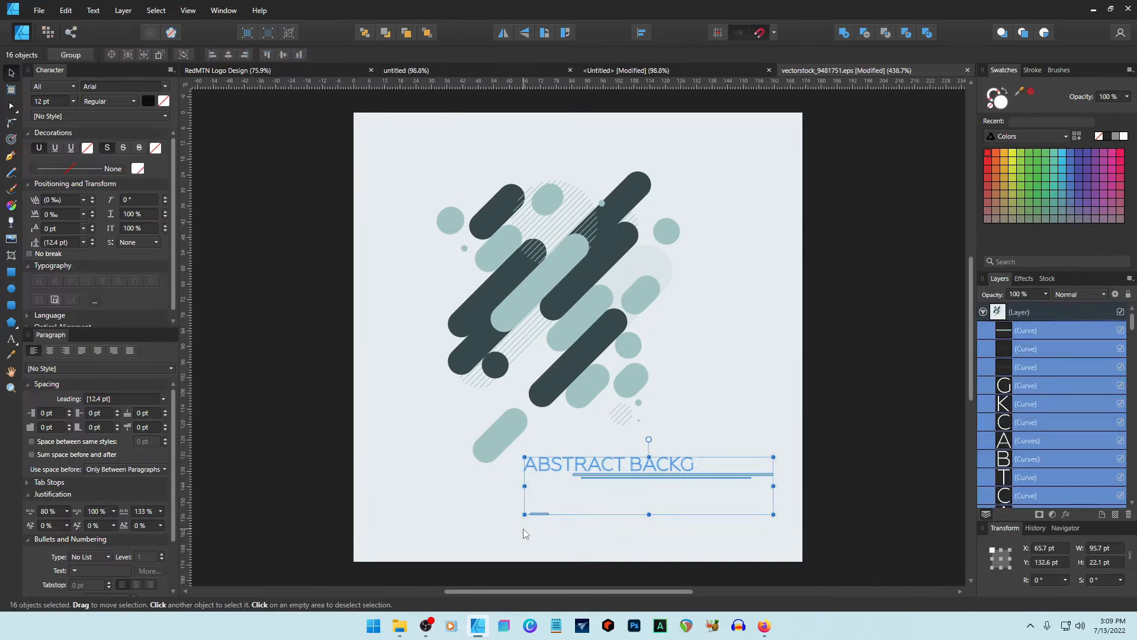
key("Delete")
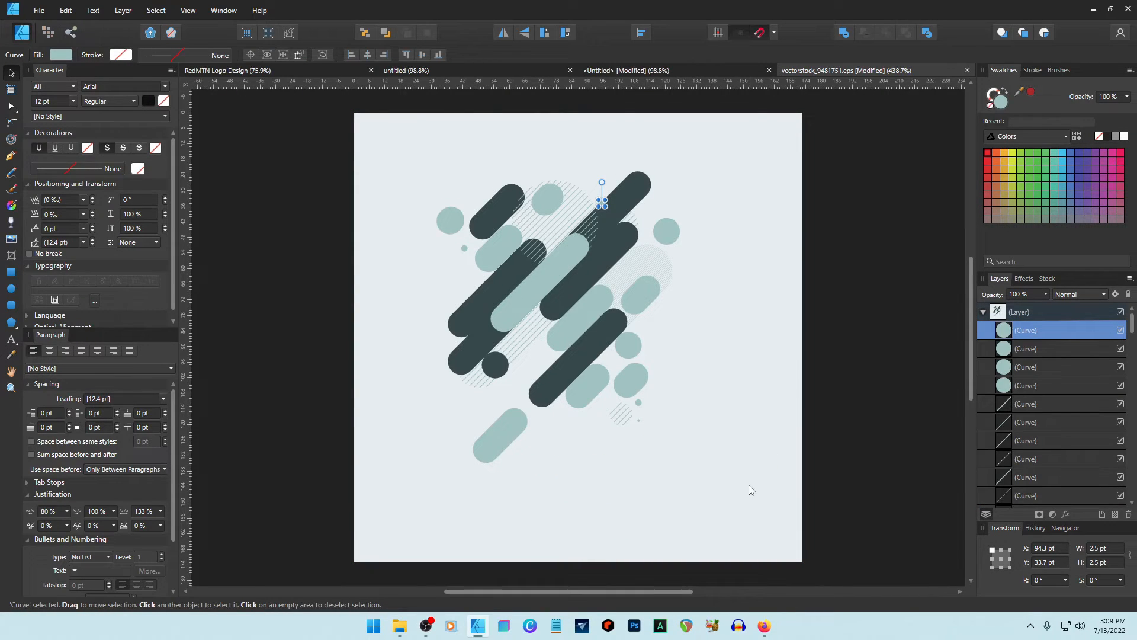
left_click(495, 437)
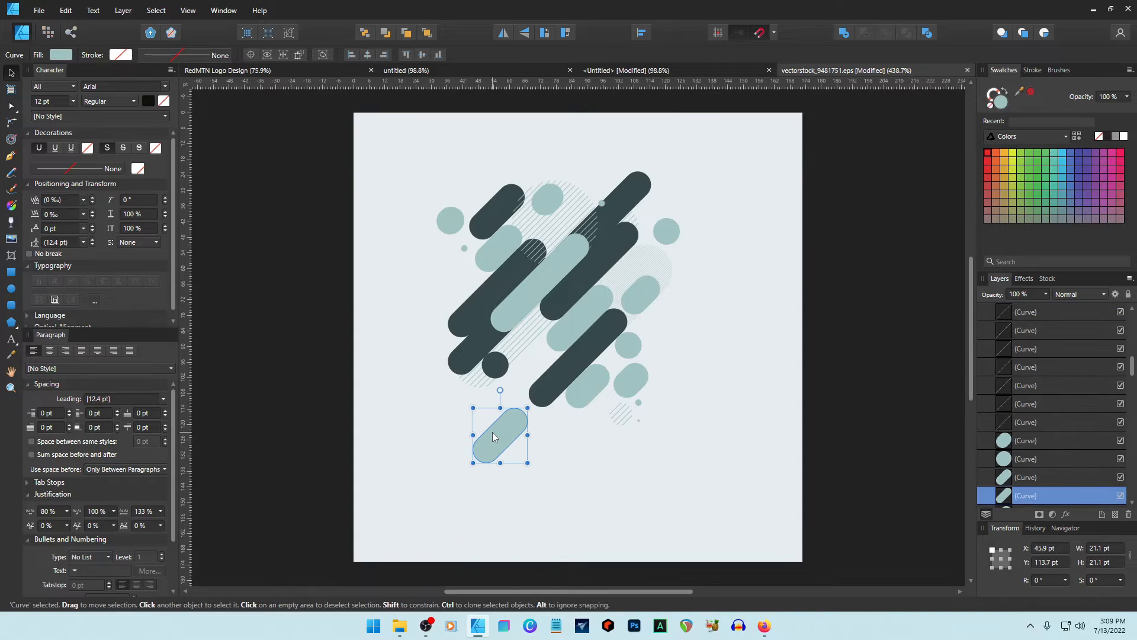
key("Delete")
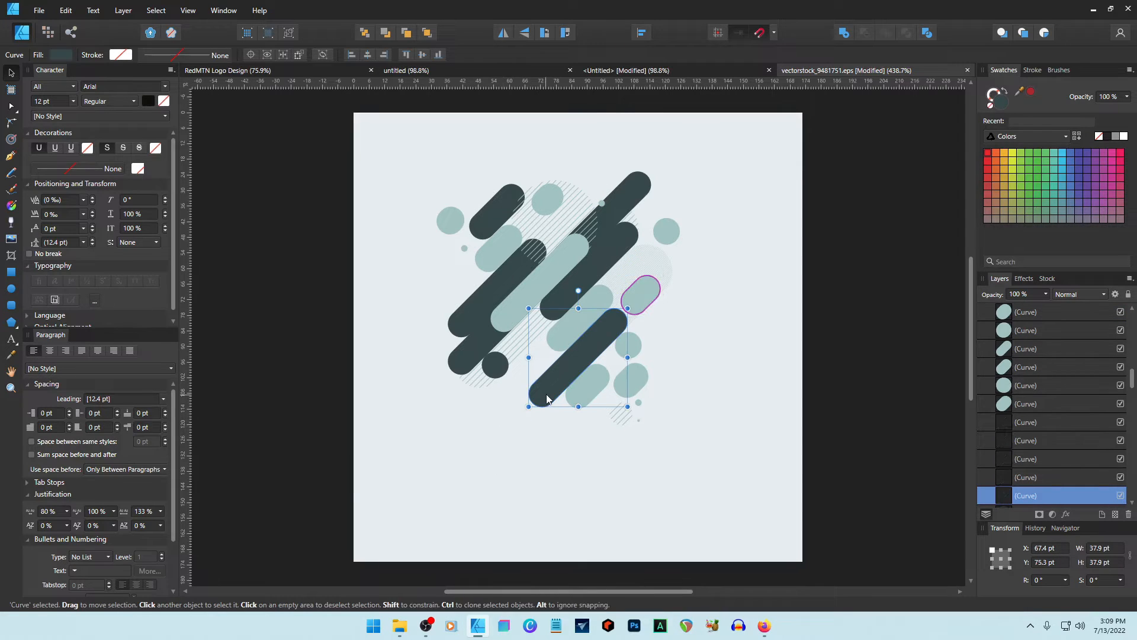
scroll(1046, 420, "down", 3)
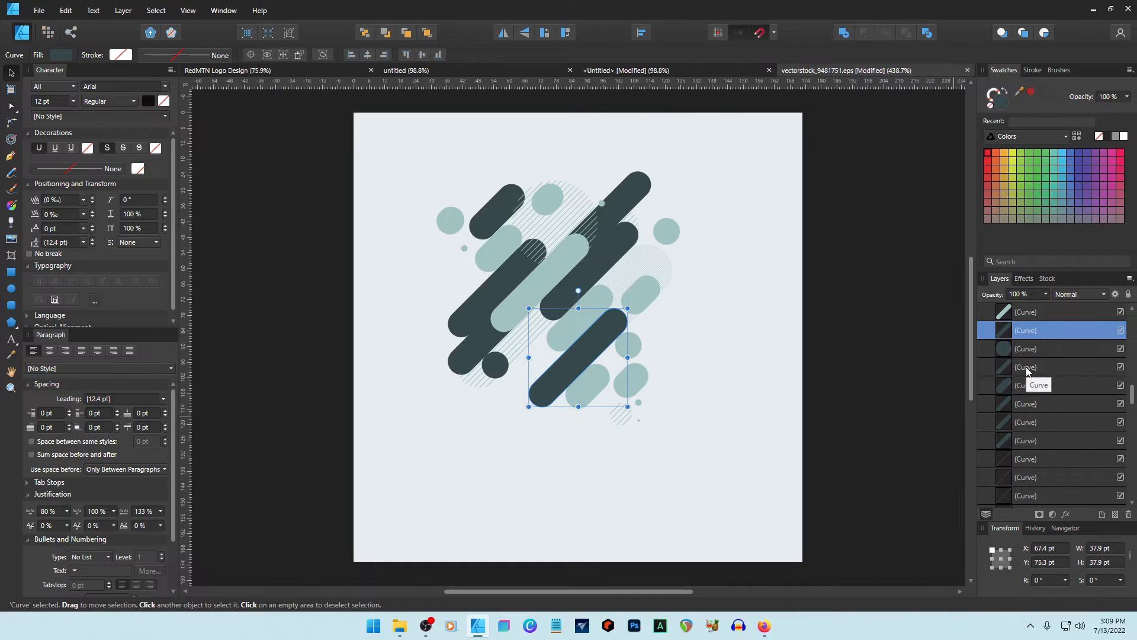
key("ctrl+z")
- Tuck the loose teal pill behind the lower end of the lowest dark bar, and delete the pale background square
left_click_drag(1007, 328, 1002, 354)
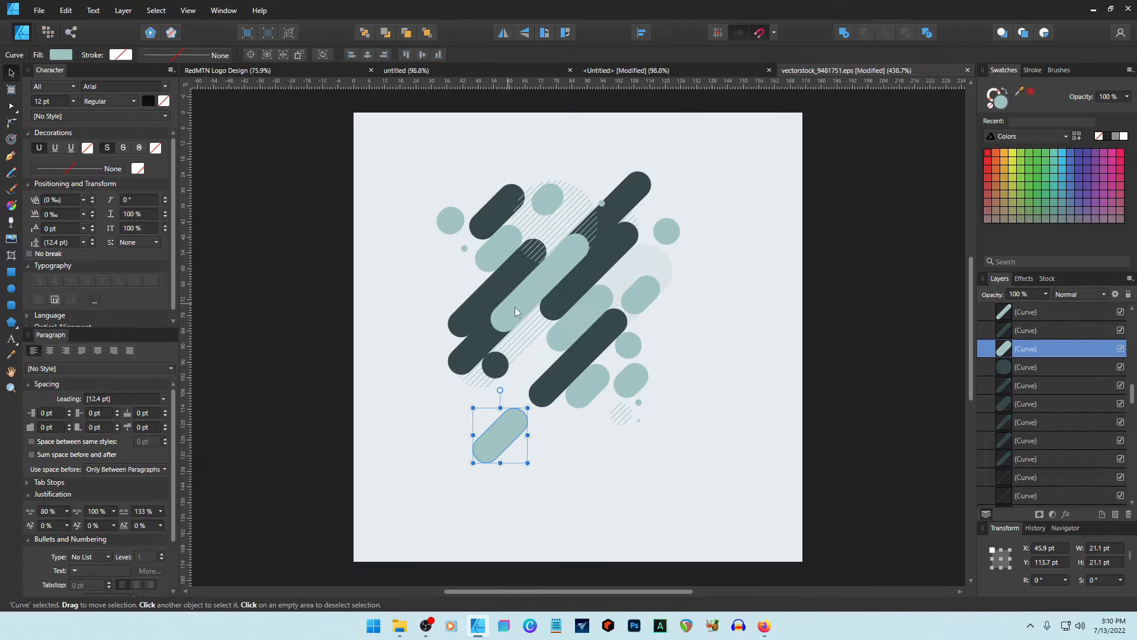
left_click_drag(509, 442, 538, 413)
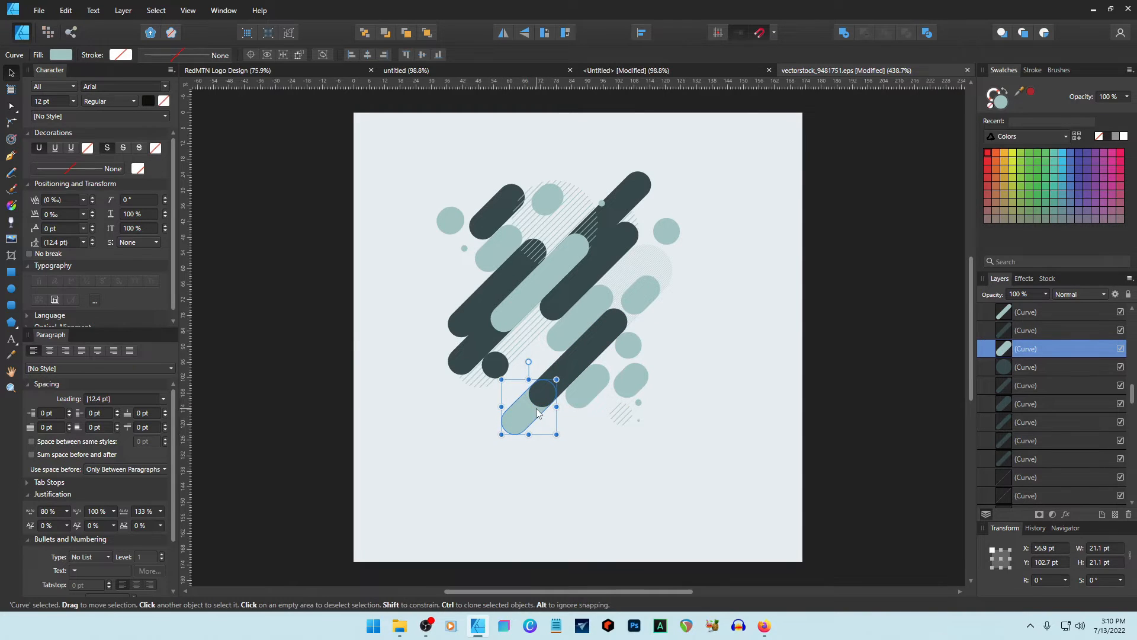
left_click(734, 437)
key("Delete")
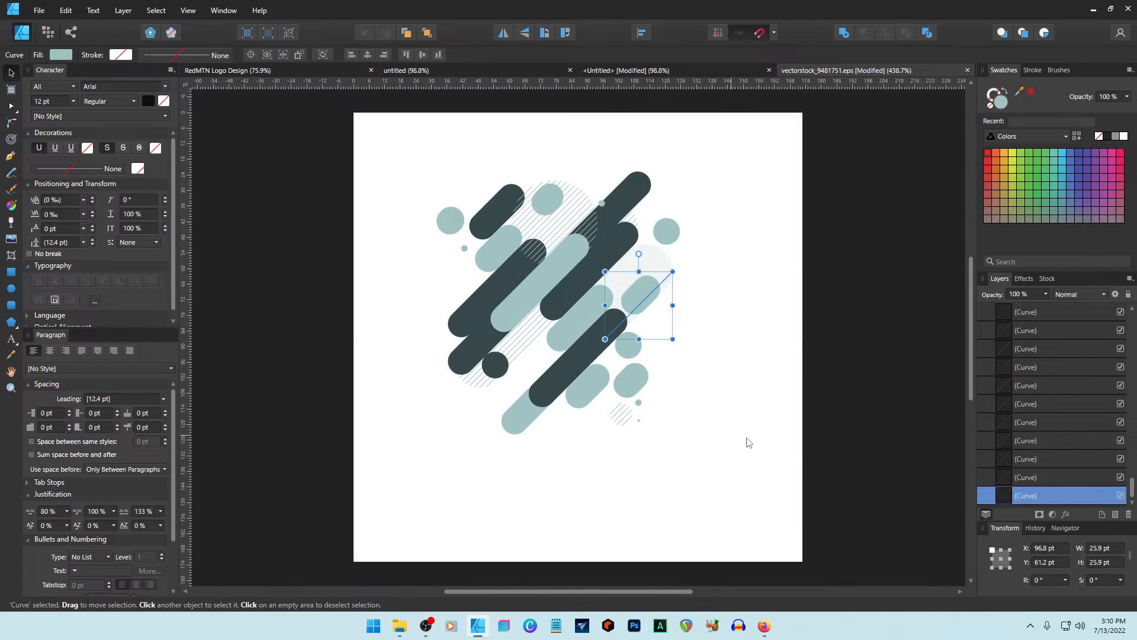
- Rotate all the bar artwork about 31° clockwise and enlarge it to about 112.5 by 121.5 pt on the page
left_click(735, 440)
left_click_drag(383, 139, 763, 502)
left_click_drag(692, 438, 591, 460)
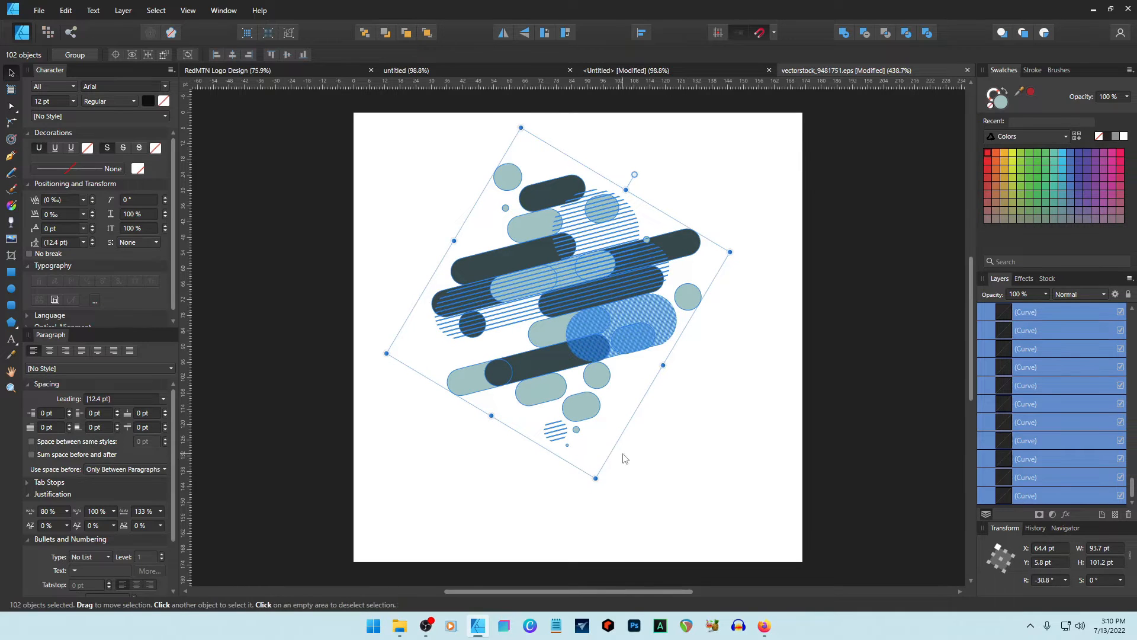
left_click(667, 495)
left_click_drag(418, 133, 703, 487)
left_click_drag(591, 460, 620, 516)
left_click(663, 506)
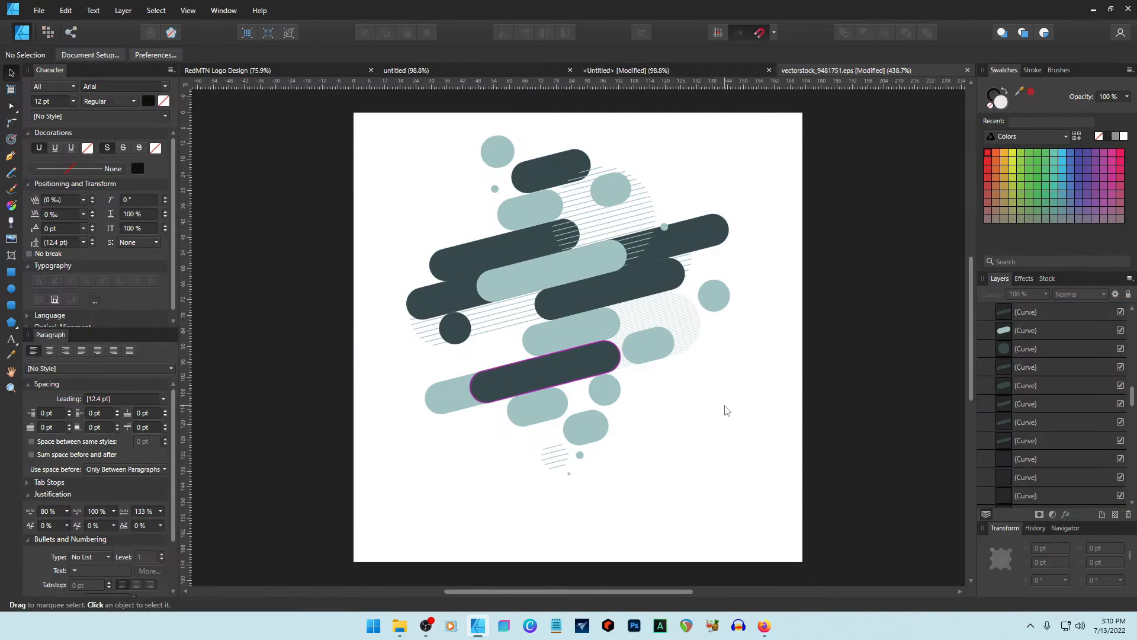
- Select every curve in the artwork's layer, from the first to the last, and group them
scroll(1096, 418, "up", 5)
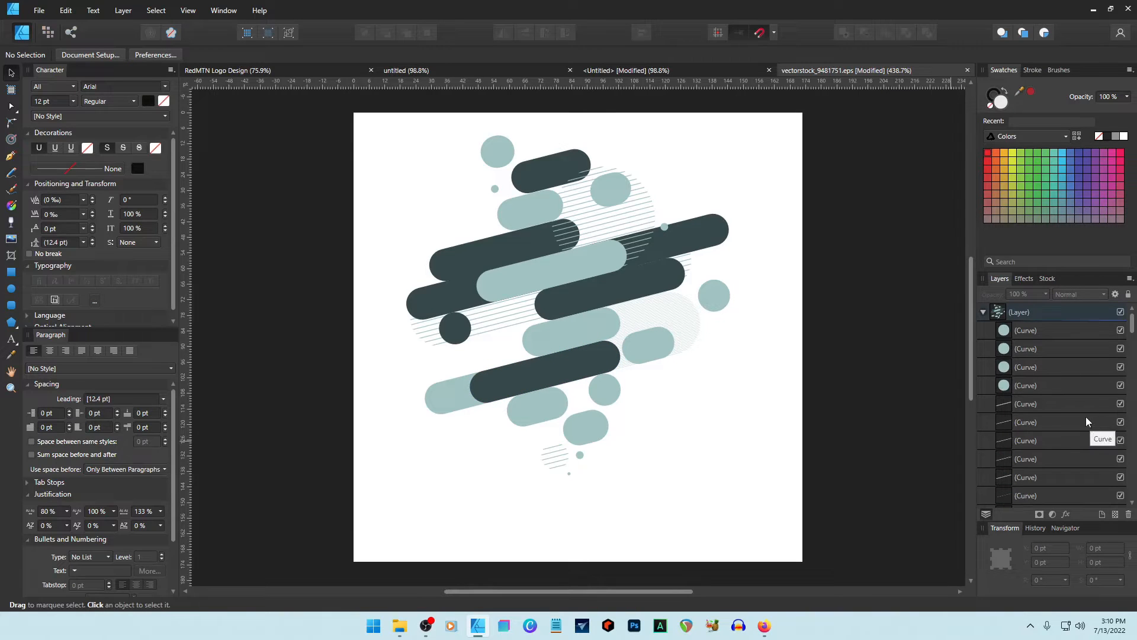
left_click(1025, 331)
scroll(1033, 391, "down", 5)
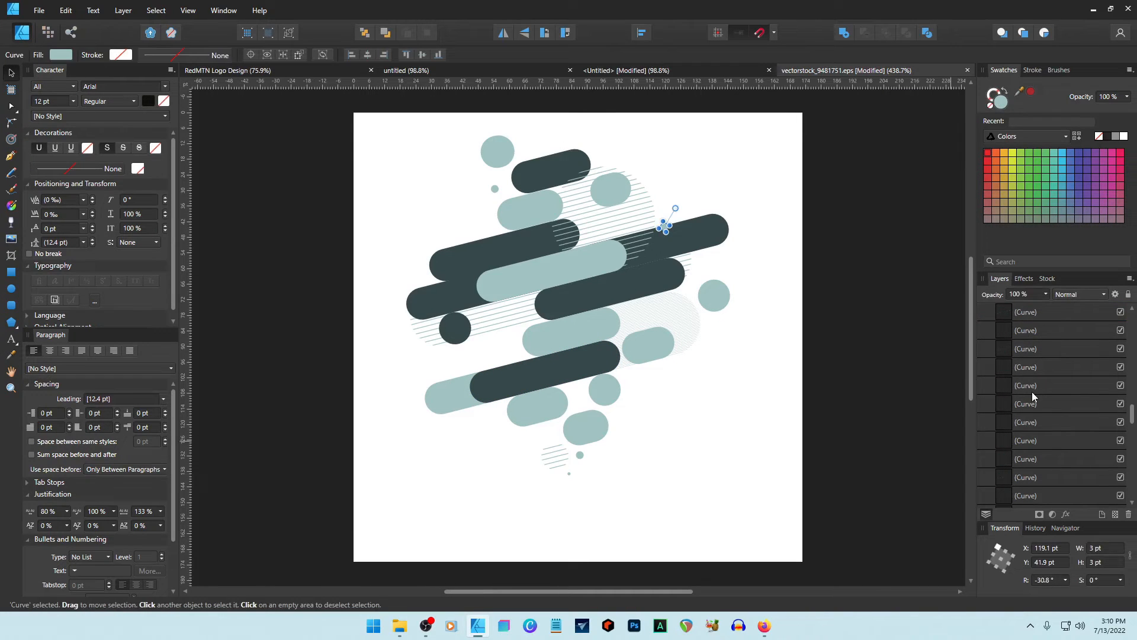
scroll(1031, 393, "down", 3)
mouse_move(1132, 489)
left_mouse_down()
mouse_move(1133, 327)
mouse_move(1134, 492)
left_mouse_up()
left_click(1024, 498, "shift")
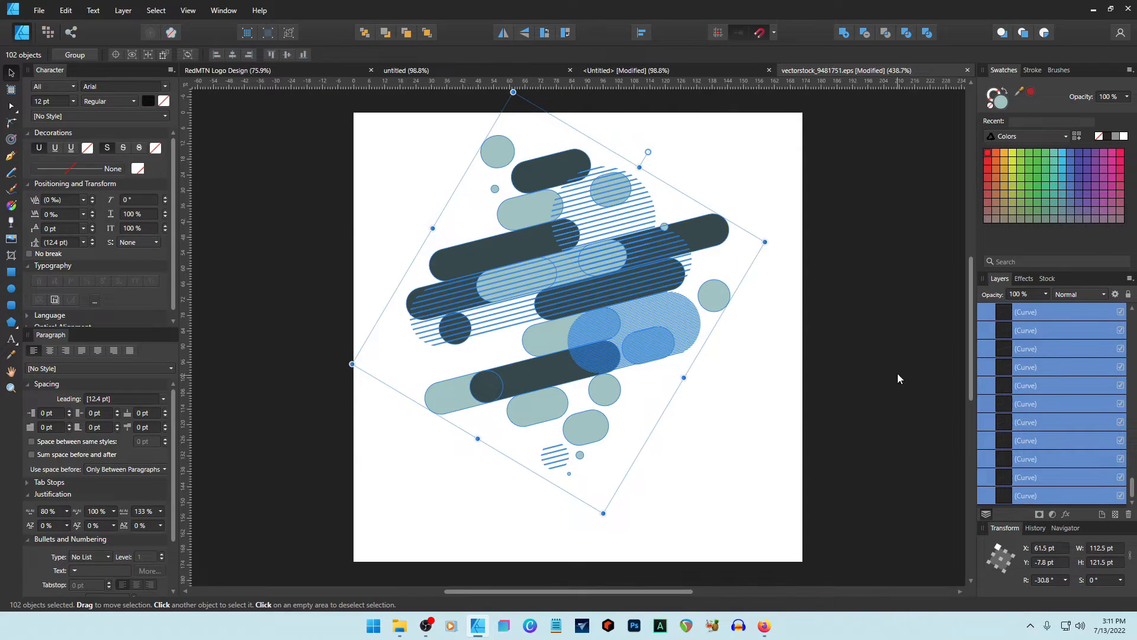
key("ctrl+g")
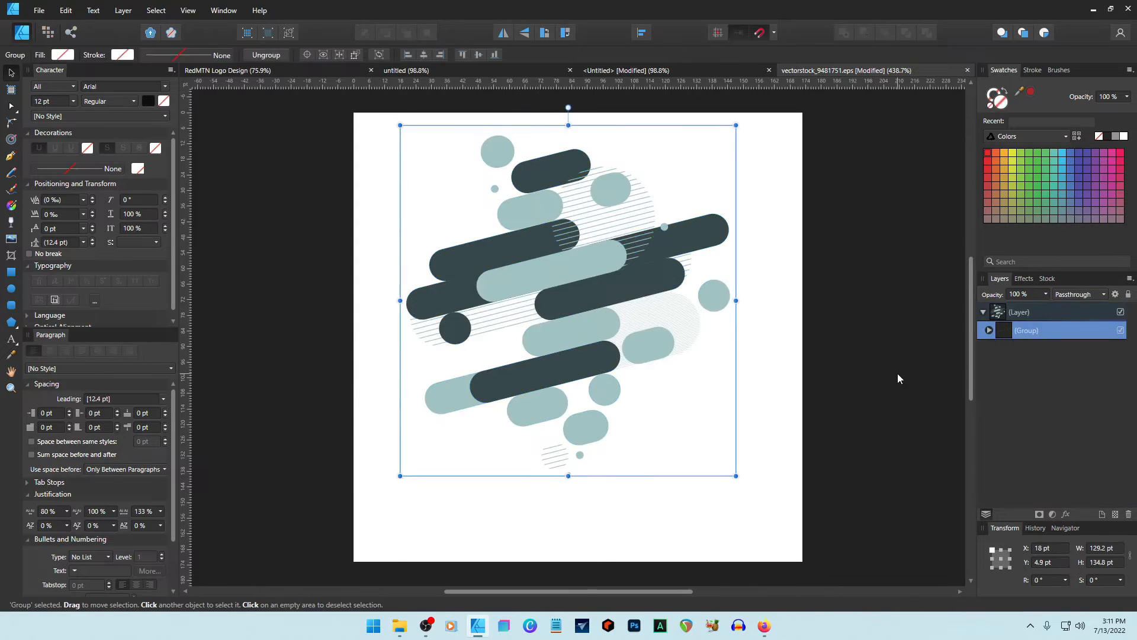
- Move the group out of its layer and delete that layer, and enlarge the group to about 138 by 144 pt with a 2.2° tilt
left_click_drag(1009, 324, 1014, 304)
left_click(1019, 331)
key("Delete")
left_click_drag(736, 476, 763, 496)
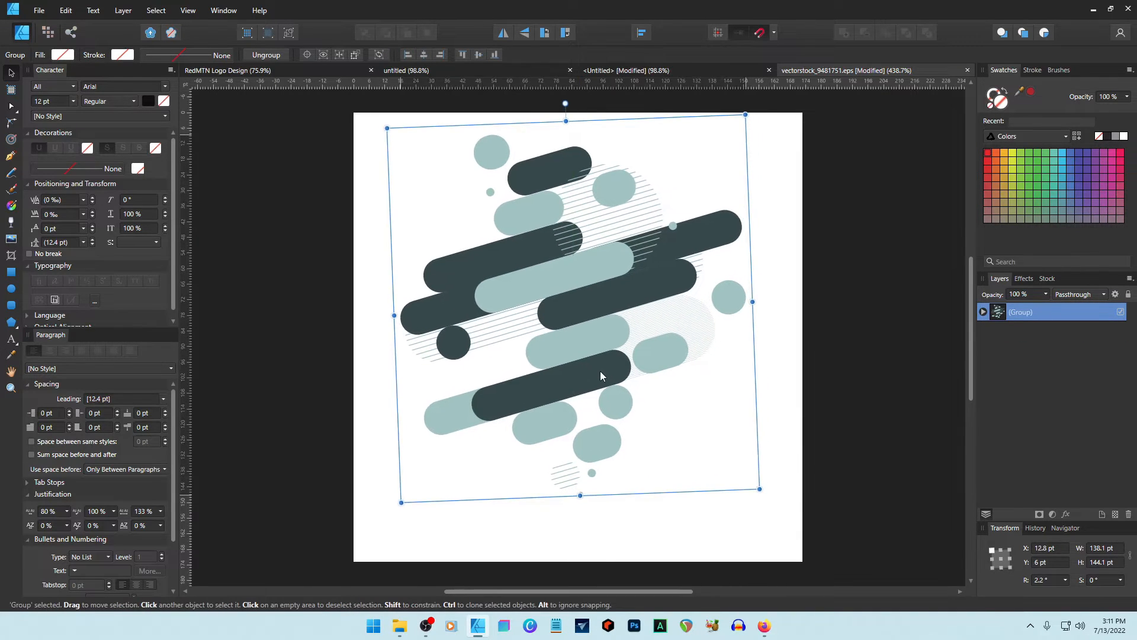
left_click_drag(597, 374, 604, 376)
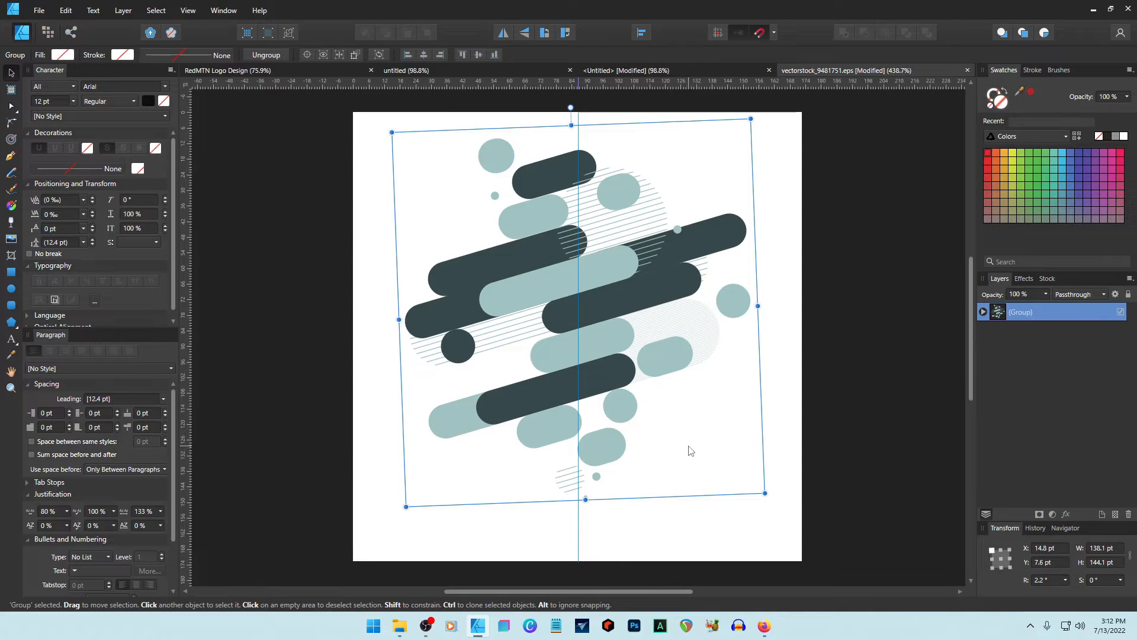
- Paste the bar artwork group into the new 10 by 11 in document and enlarge it to about 8.9 by 9.3 in across the page
left_click(670, 70)
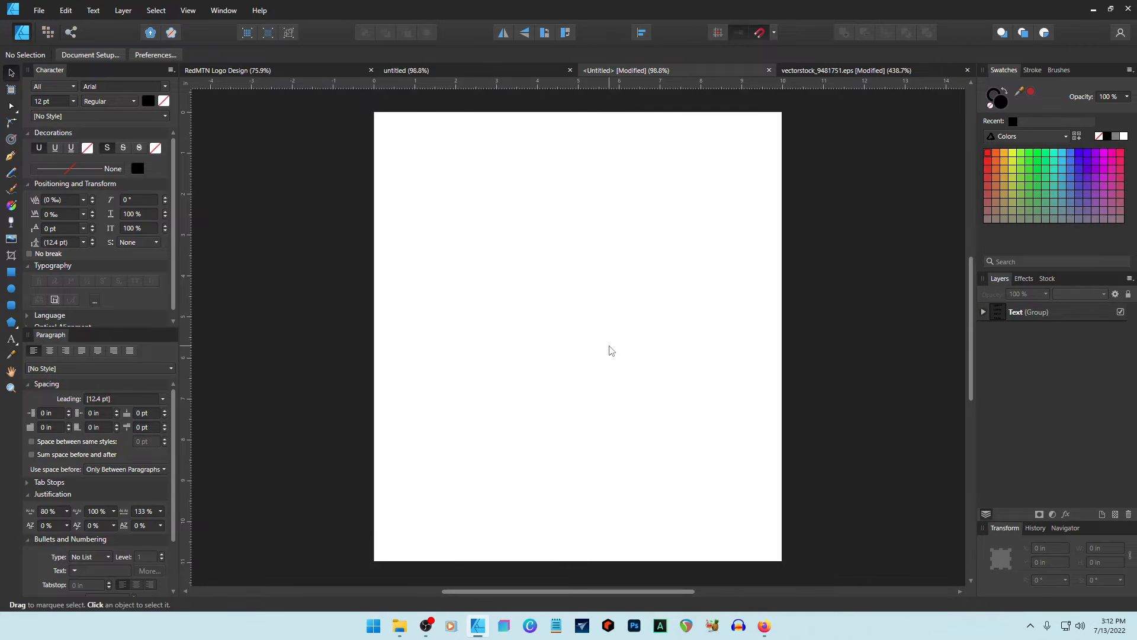
key("ctrl+v")
left_click_drag(491, 205, 744, 502)
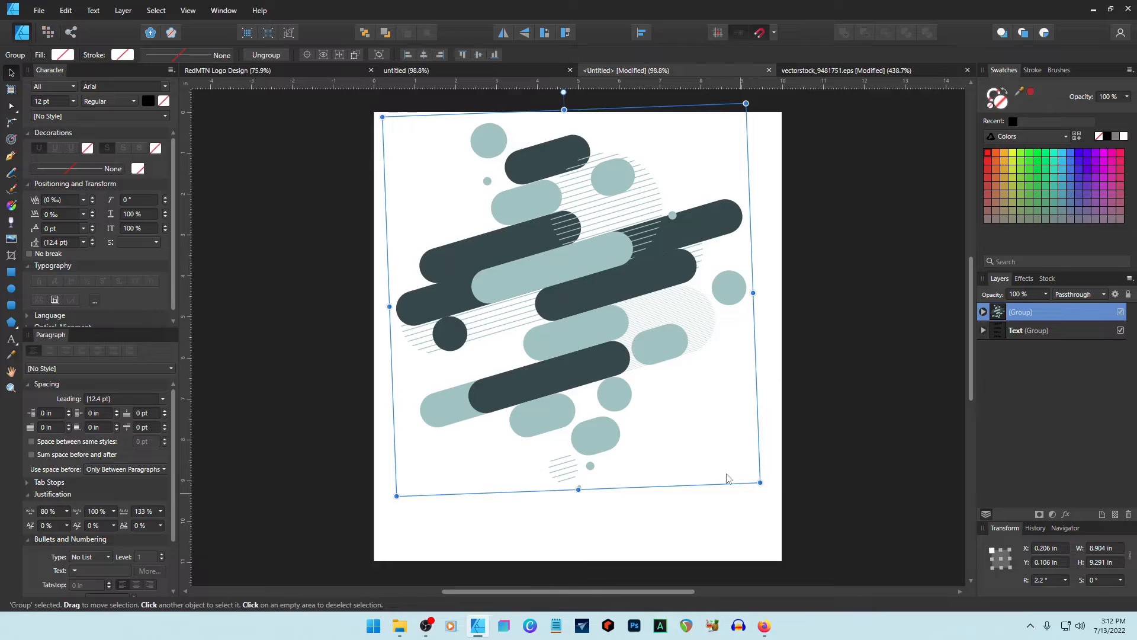
left_click(643, 291)
- Copy the logo symbol and its three text lines from RedMTN Logo Design into the new document, shrunk to about 2 in wide at the page's lower-right corner
left_click(289, 67)
left_click_drag(402, 215, 791, 486)
key("ctrl+c")
key("ctrl+Tab")
key("ctrl+v")
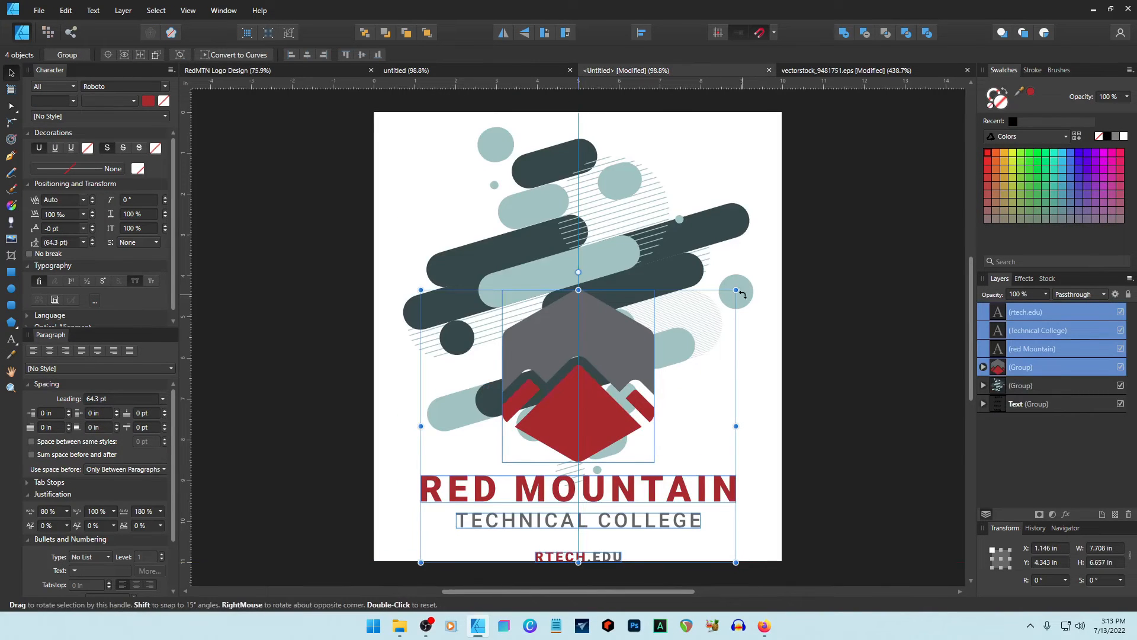
left_click_drag(736, 290, 739, 500)
left_click(848, 471)
- Bring the Text group to the top of the layer stack, and combine the logo symbol and its three text lines into a group named Logo
left_click(289, 211)
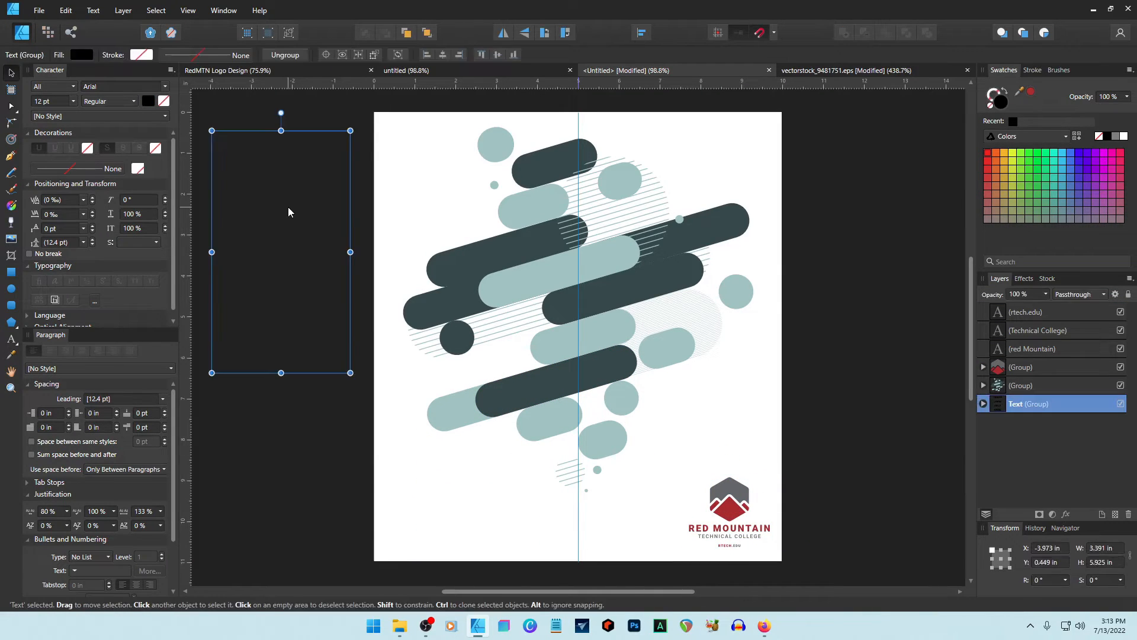
left_click_drag(997, 405, 979, 307)
left_click(1030, 331)
left_click(1029, 367, "shift")
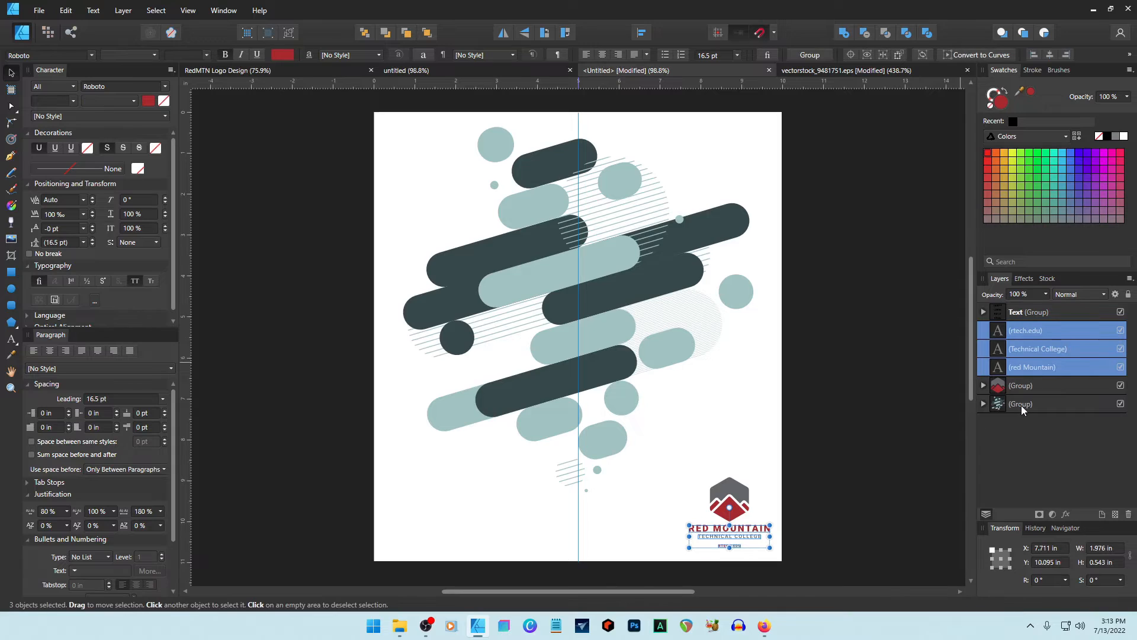
left_click(1017, 386, "shift")
key("ctrl+g")
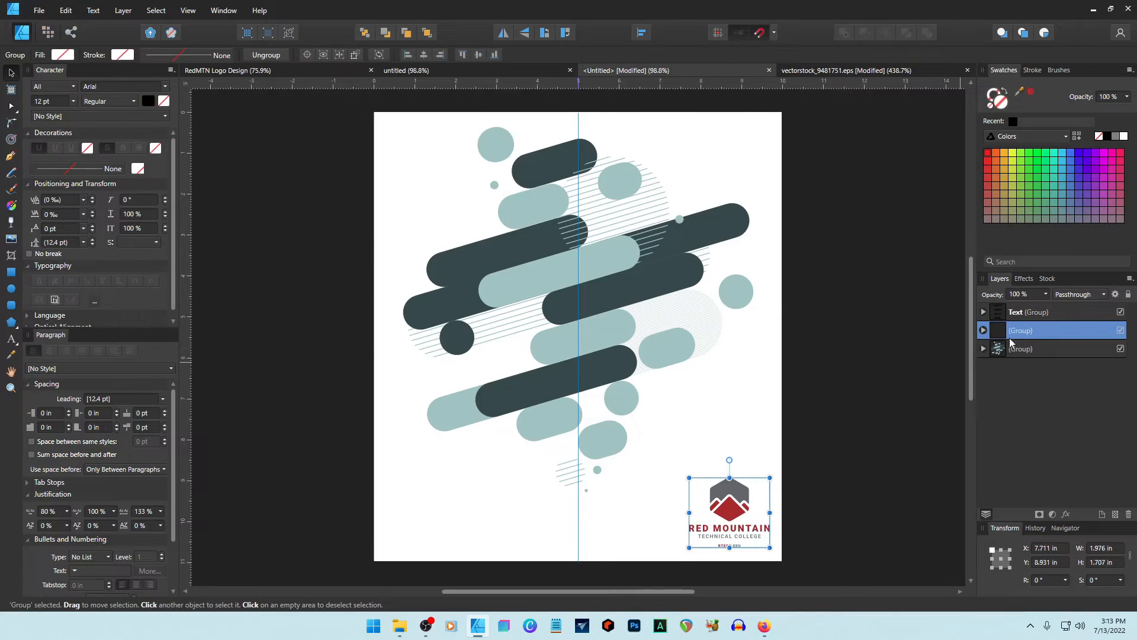
double_click(1032, 336)
type("Logo")
key("Return")
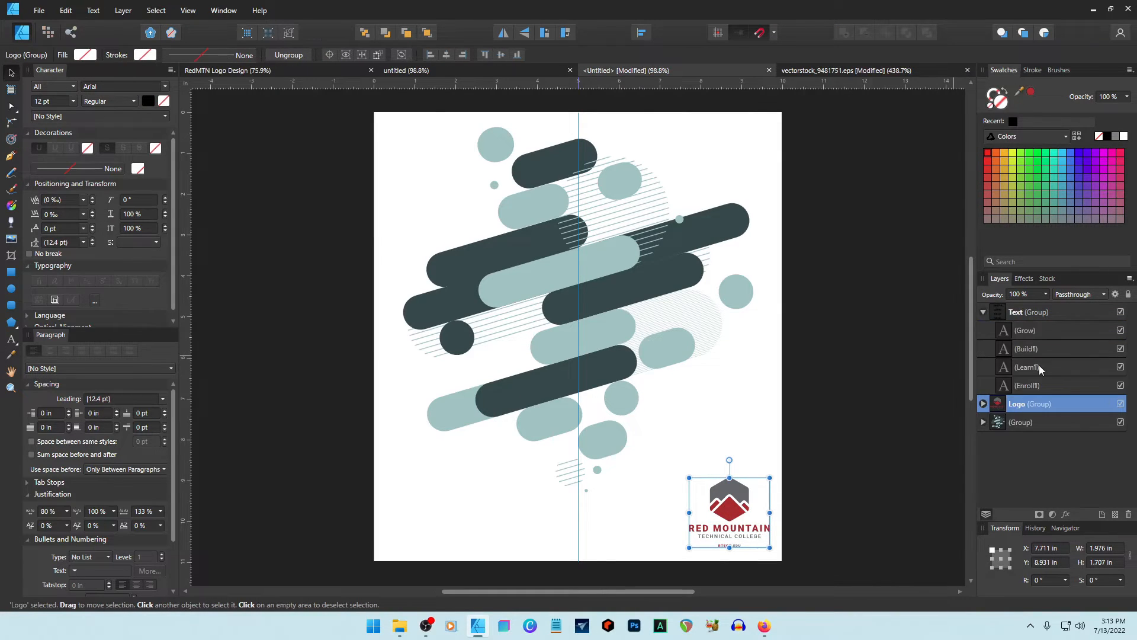
- Reorder the text objects inside the Text group so the stack runs Enroll, Learn, Build, Grow from the top
left_click(1005, 386)
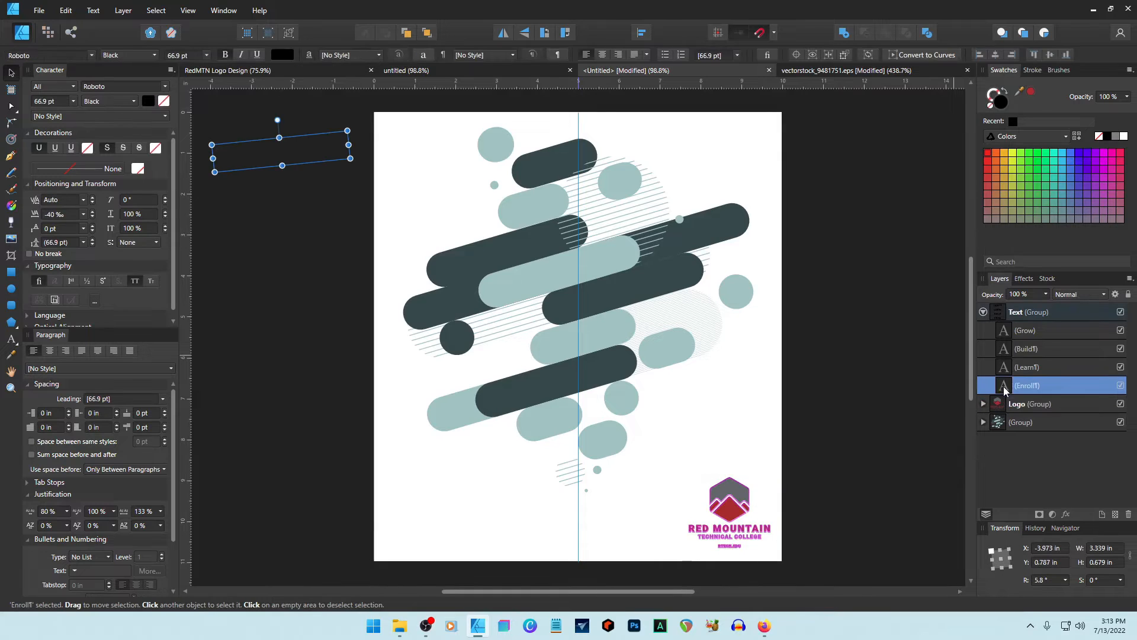
key("ctrl+shift+]")
left_click_drag(1005, 386, 1013, 348)
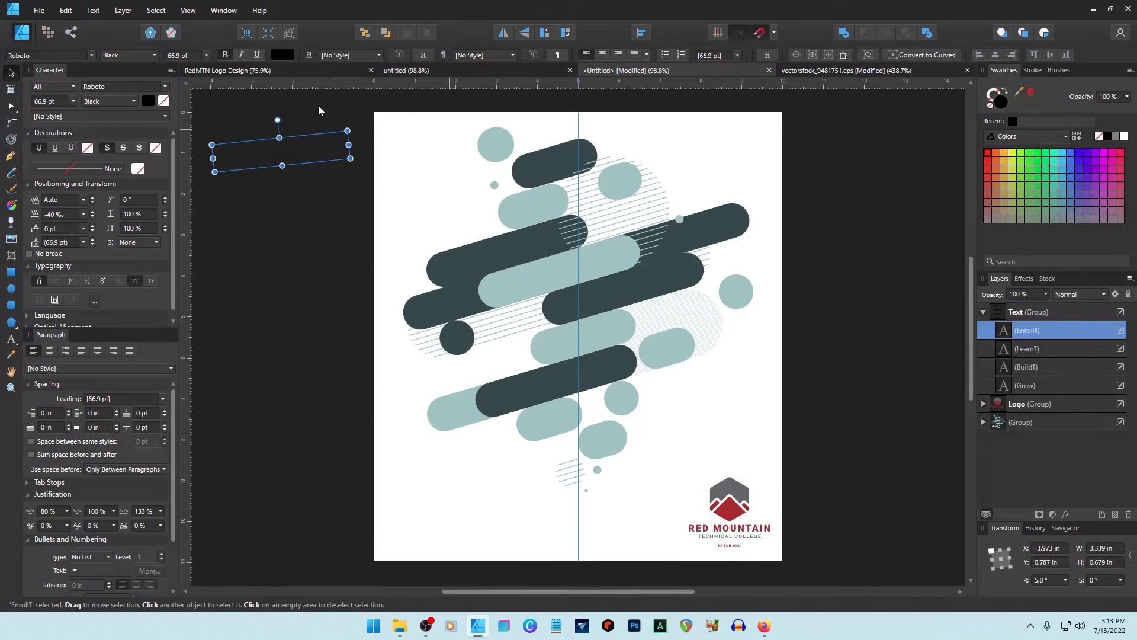
- Place ENROLL on the dark bar at the artwork's upper left, fill it white and rotate it to about 16.9° along the bar
left_click_drag(284, 152, 512, 252)
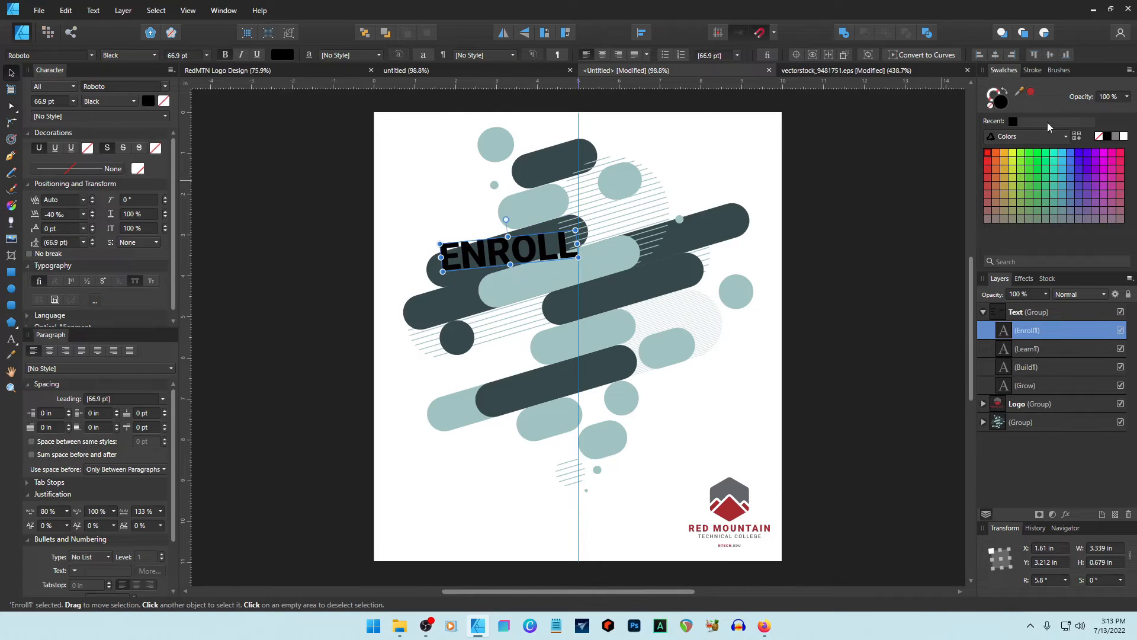
left_click(1124, 137)
scroll(556, 276, "up", 5)
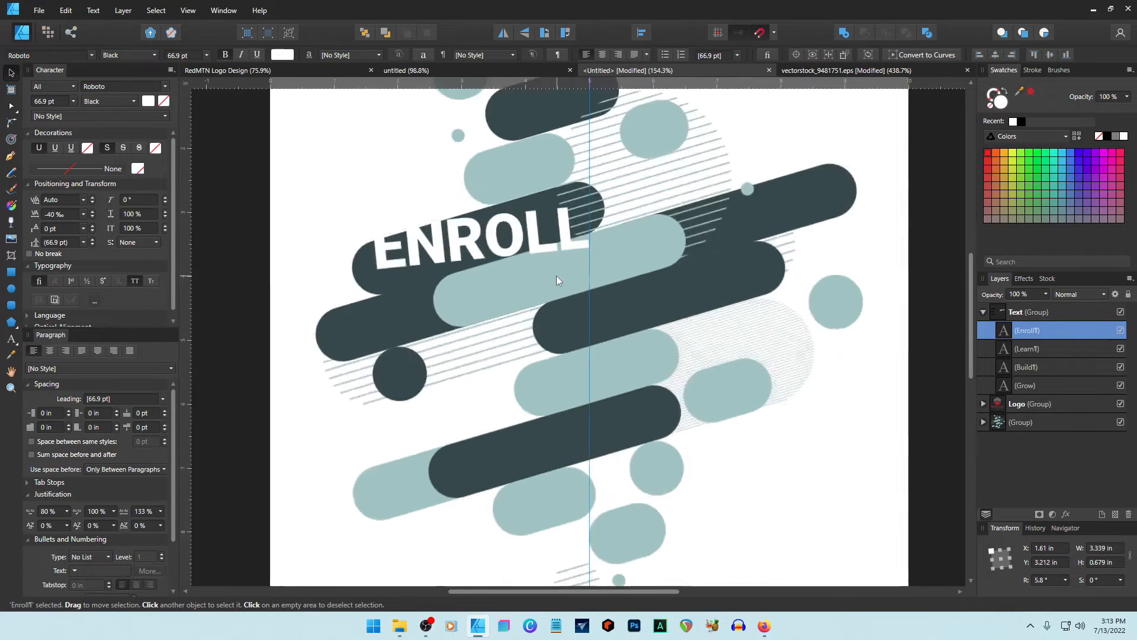
left_click_drag(610, 232, 610, 199)
scroll(474, 218, "up", 2)
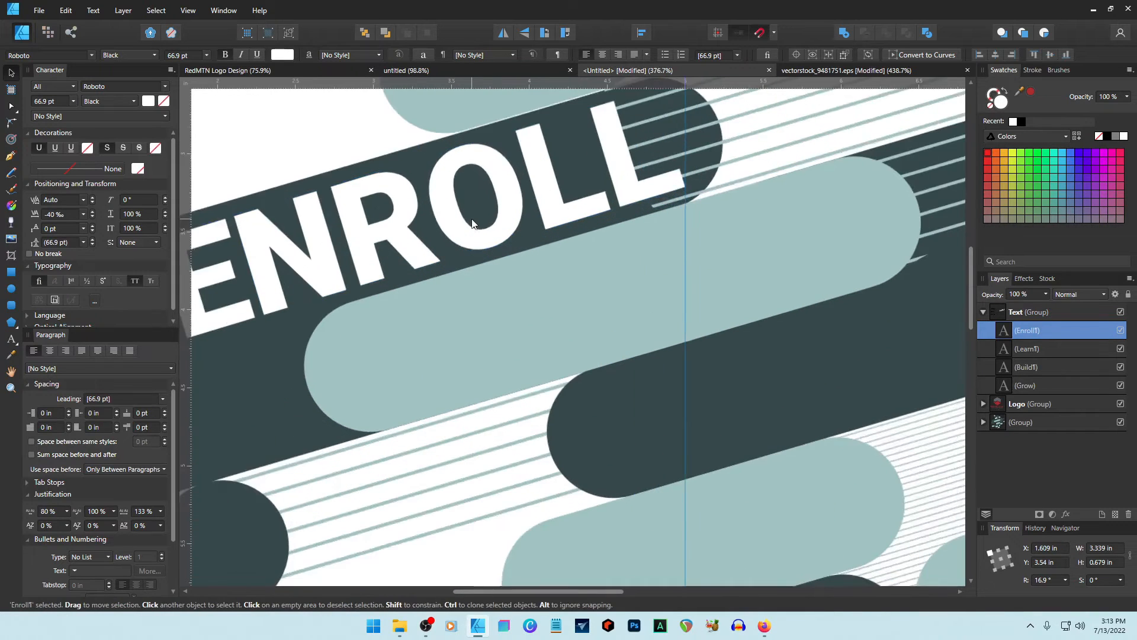
key("space")
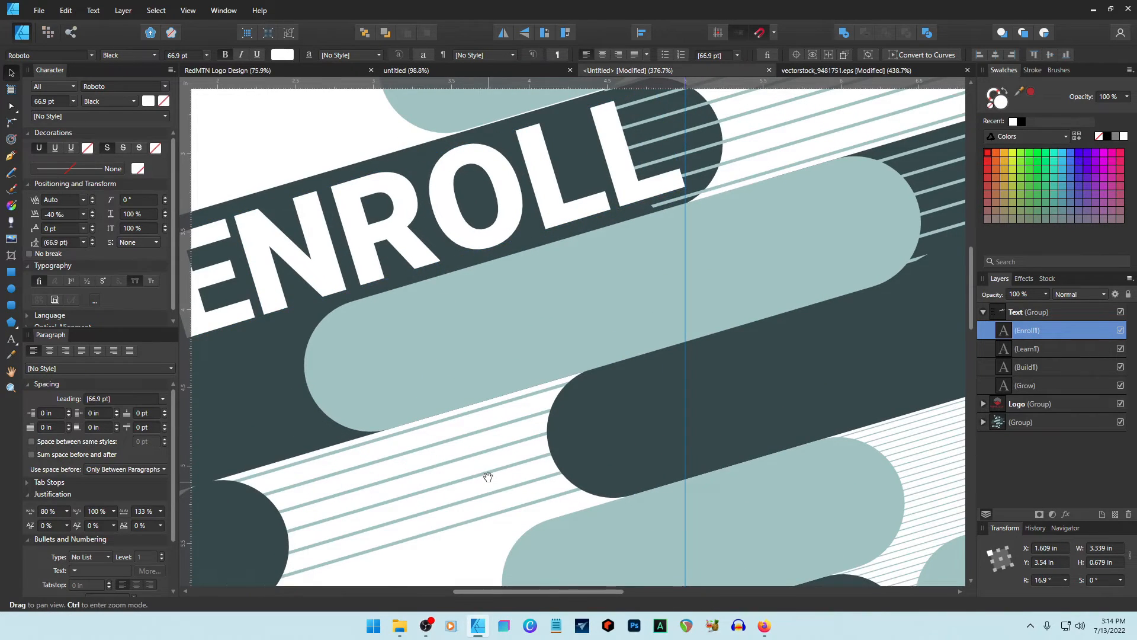
left_click_drag(485, 475, 645, 561)
left_click_drag(568, 297, 551, 289)
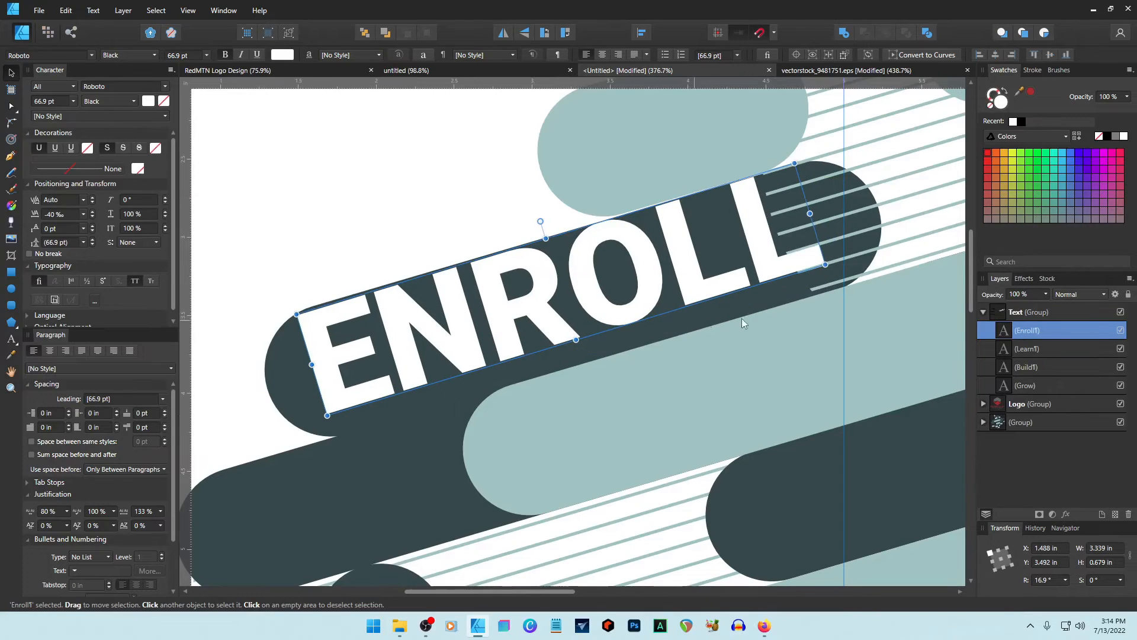
- Shrink ENROLL within its bar, with a font size of 48 pt and tracking of -60 ‰
left_click_drag(835, 262, 691, 275)
left_click(59, 102)
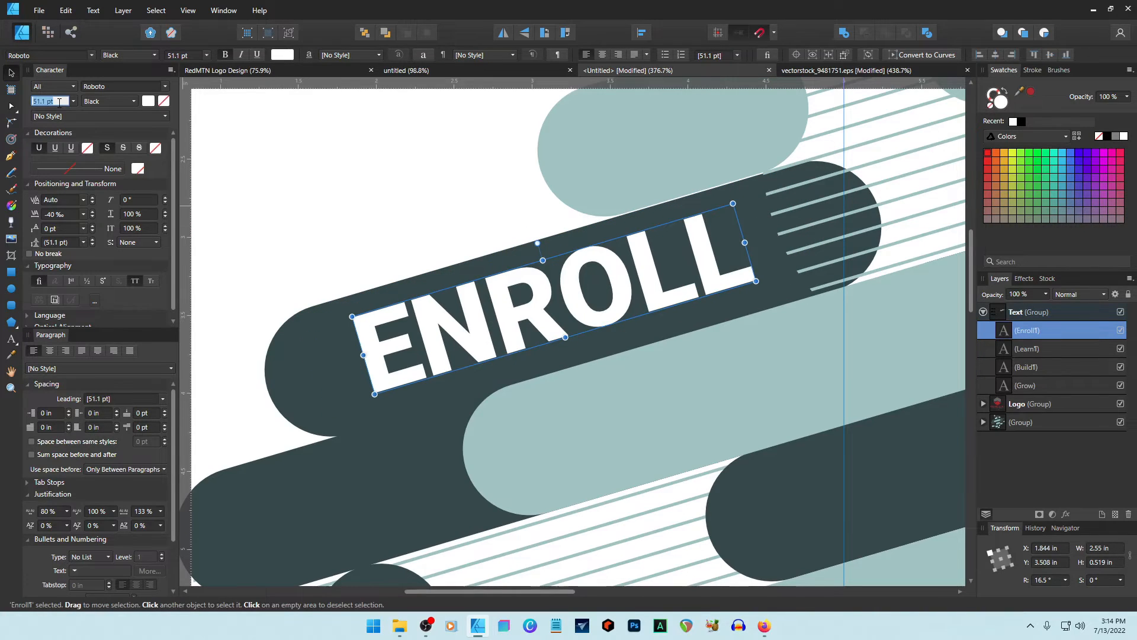
type("48")
key("Return")
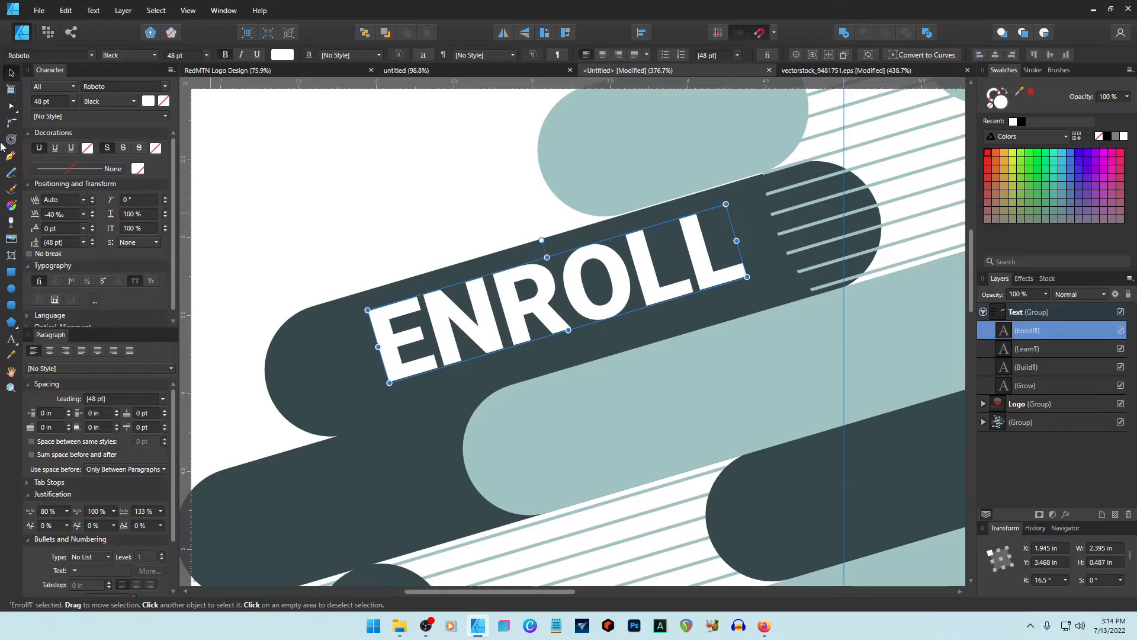
left_click(74, 213)
type("-60")
key("Return")
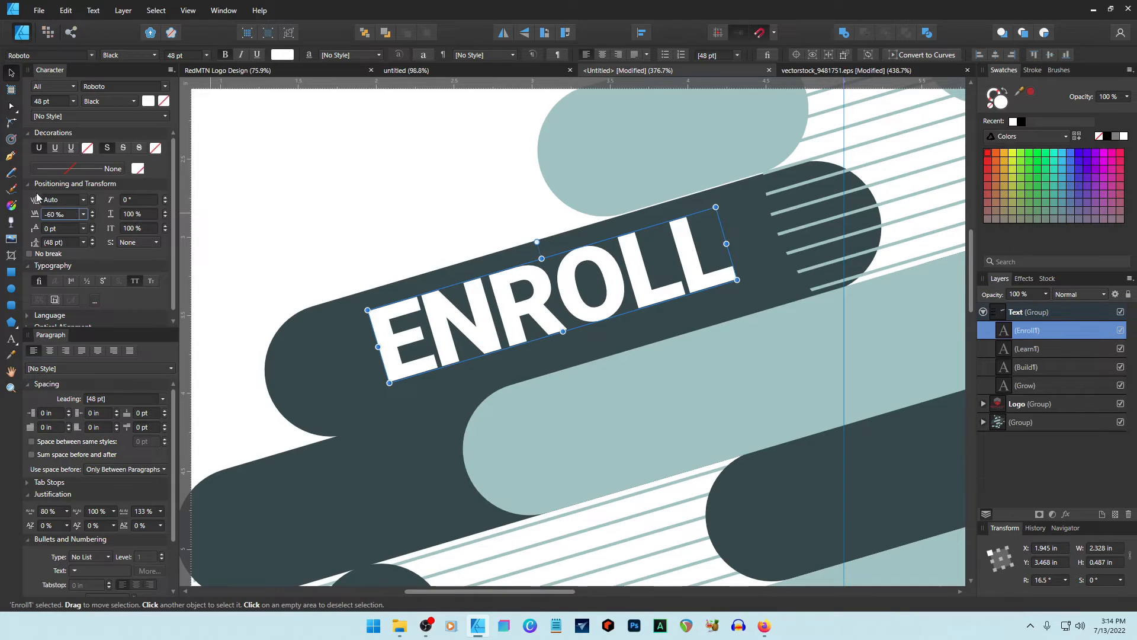
left_click(306, 207)
scroll(617, 325, "down", 5)
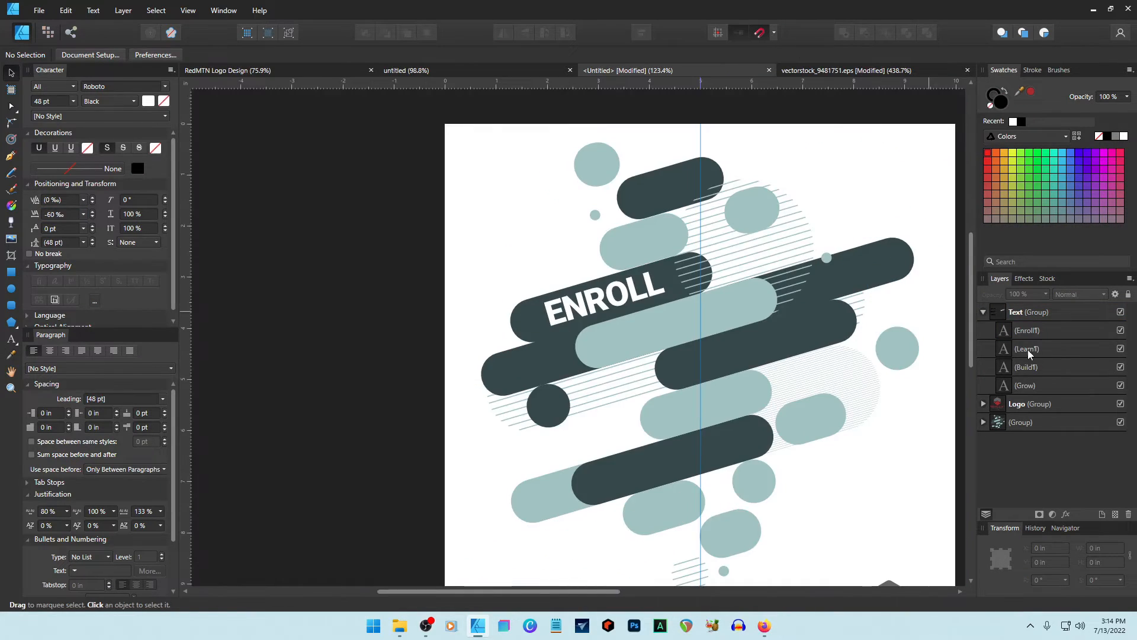
- Move LEARN onto the light teal bar below ENROLL, tilted about 16.3° to follow the bar
left_click(333, 265)
left_click_drag(339, 273, 727, 382)
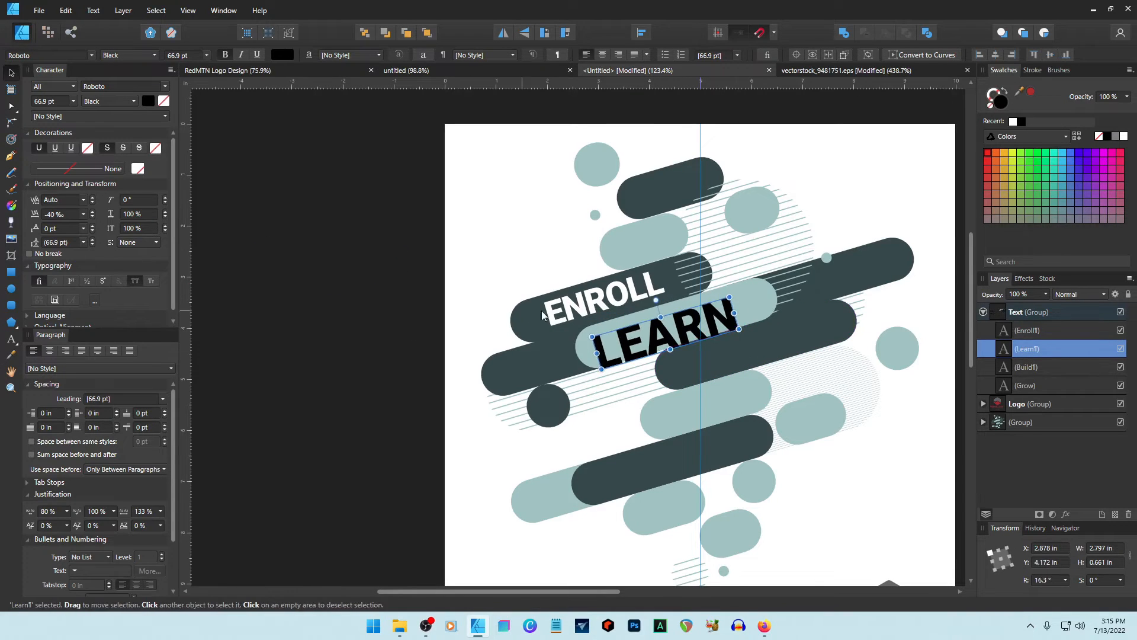
left_click(591, 308)
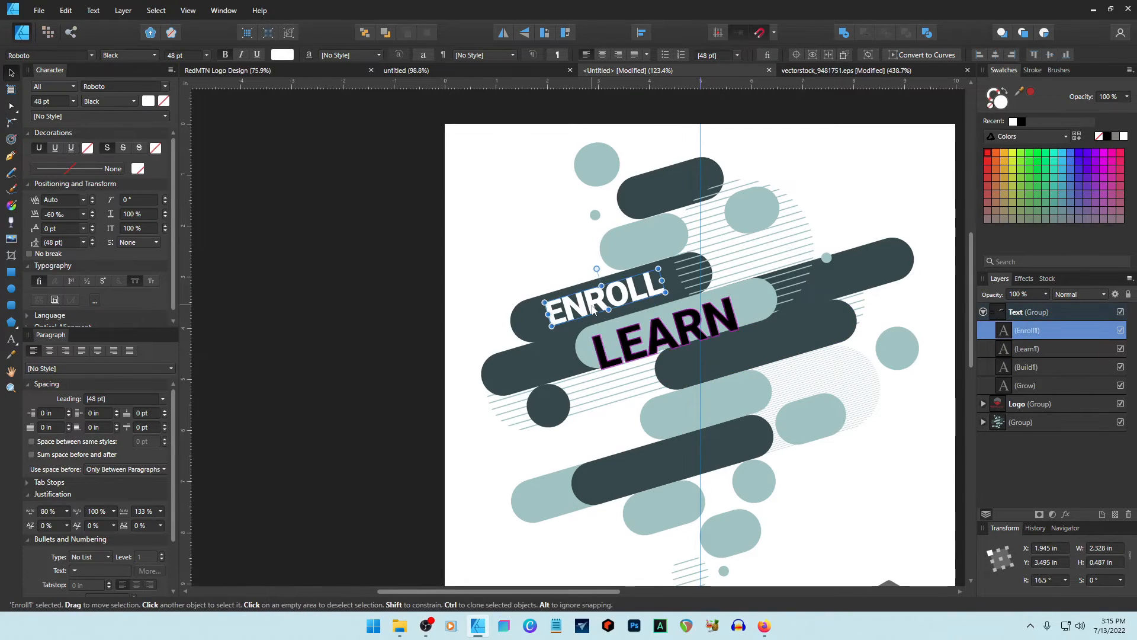
left_click(633, 346)
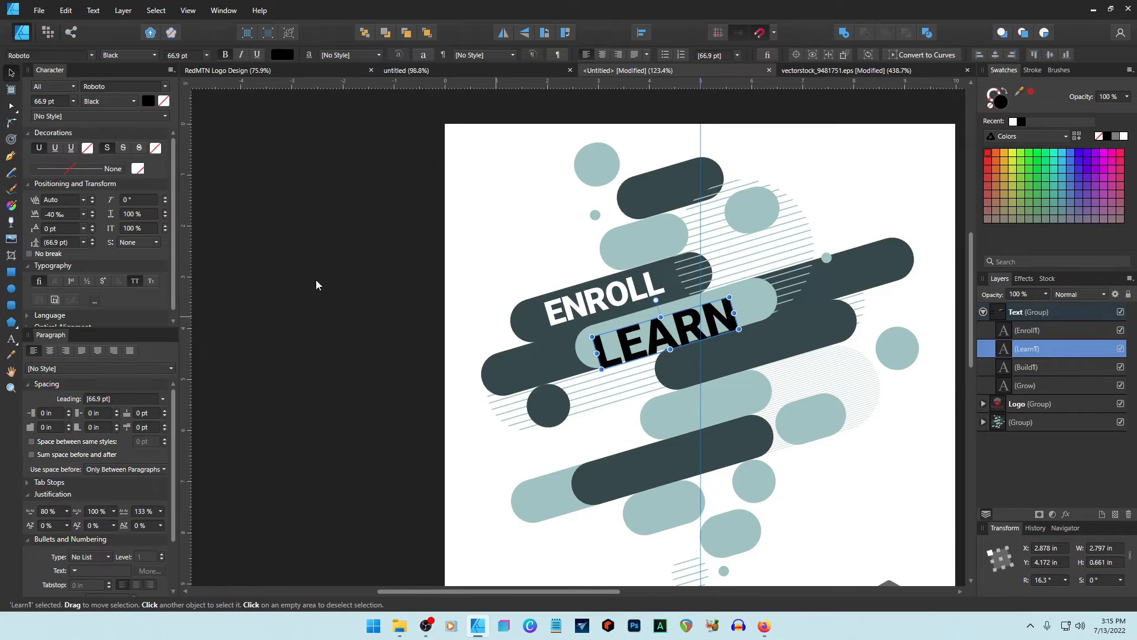
- Set LEARN's tracking to -60 ‰ and its font size to 48 pt
left_click(66, 215)
type("-60")
key("Return")
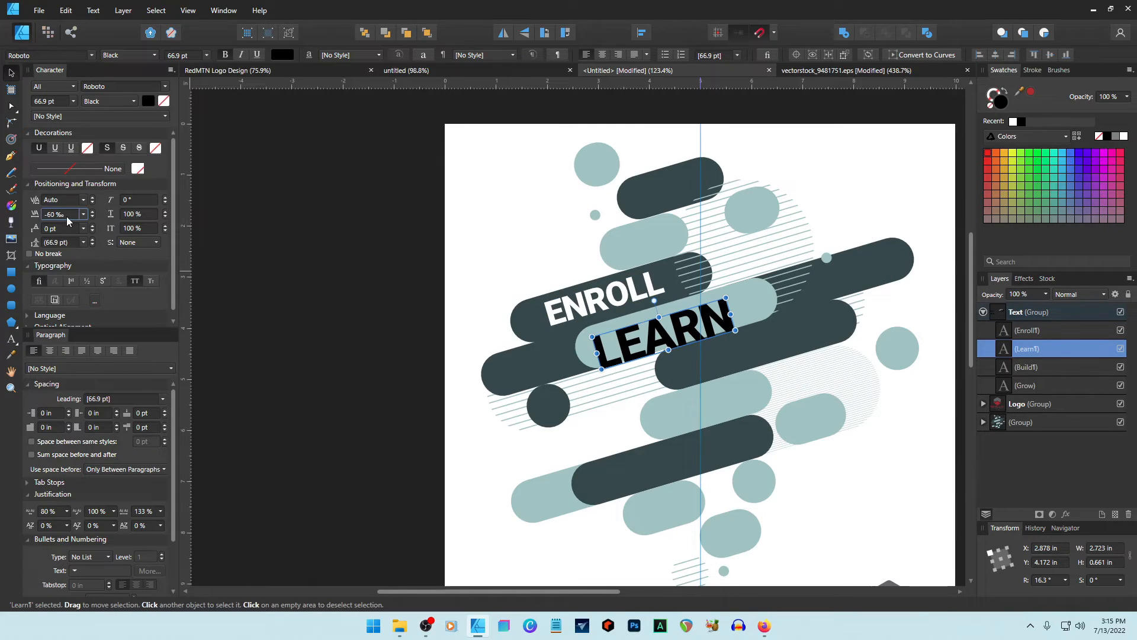
left_click(53, 102)
type("48")
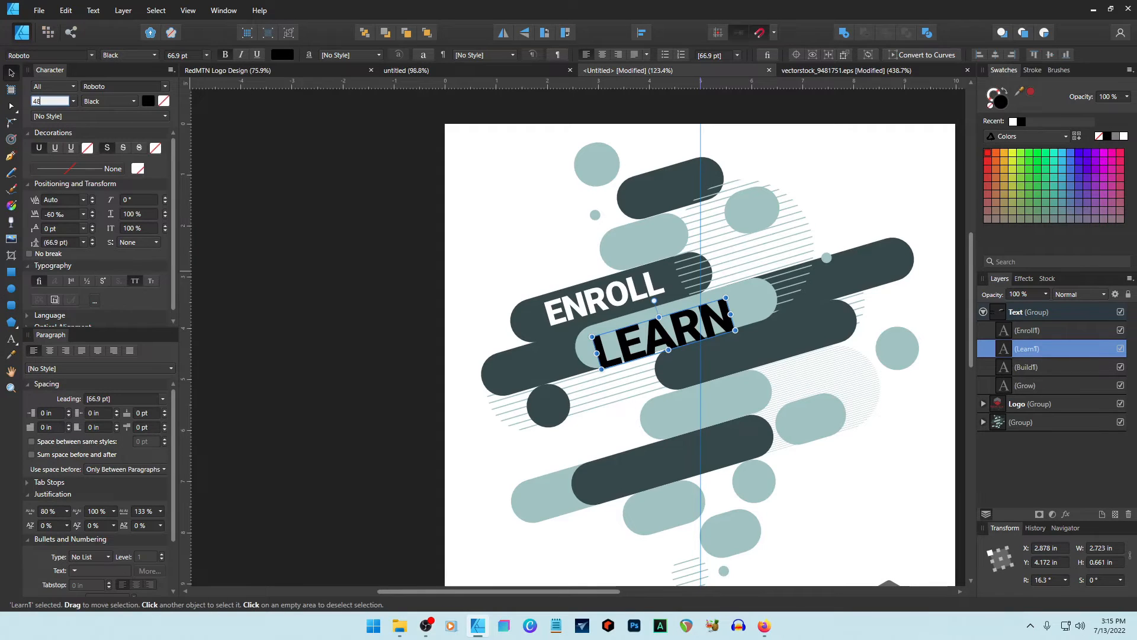
key("Return")
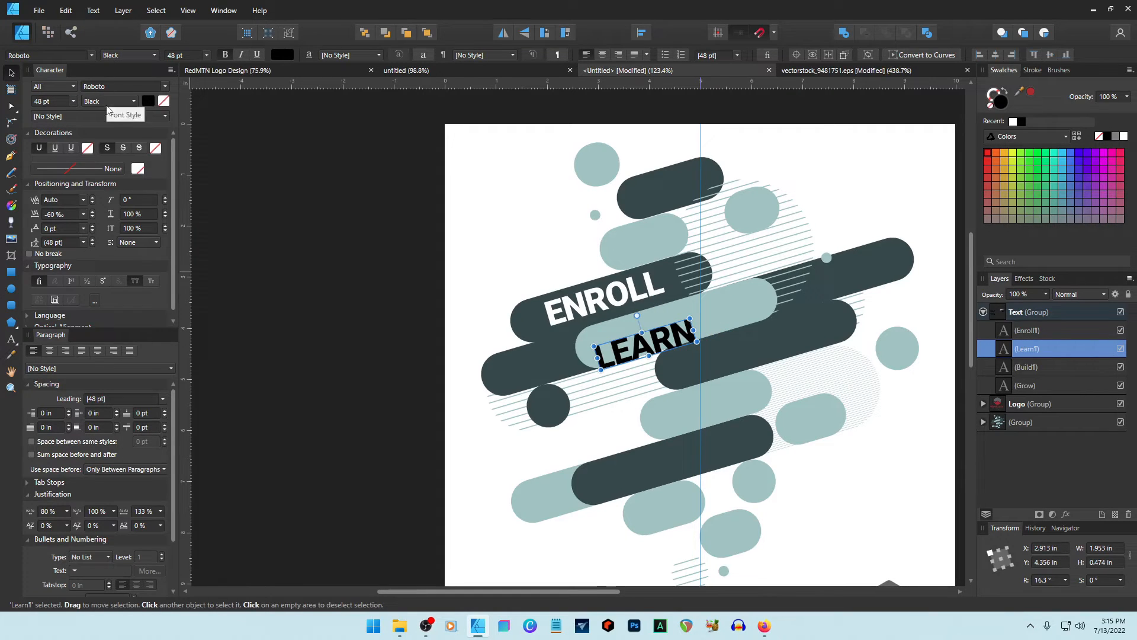
- Center LEARN on its light teal bar and fill the word white
left_click_drag(645, 346, 677, 323)
left_click(1123, 137)
left_click(883, 527)
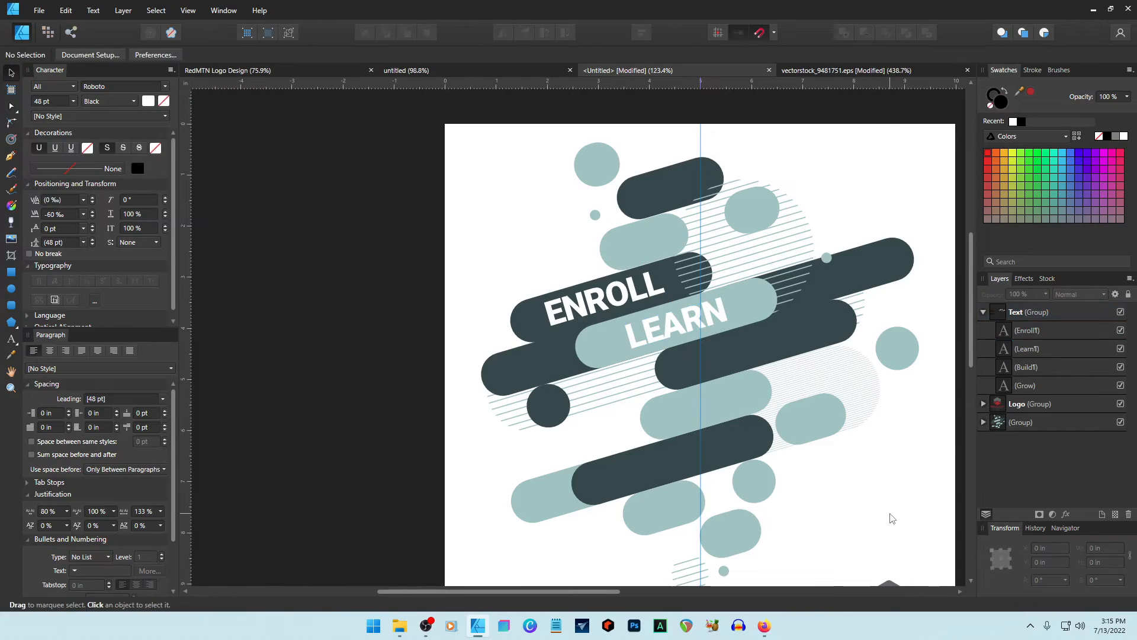
left_click(1028, 312)
left_click(985, 348)
mouse_move(750, 314)
left_mouse_down()
mouse_move(771, 338)
mouse_move(760, 312)
left_mouse_up()
scroll(786, 295, "down", 2)
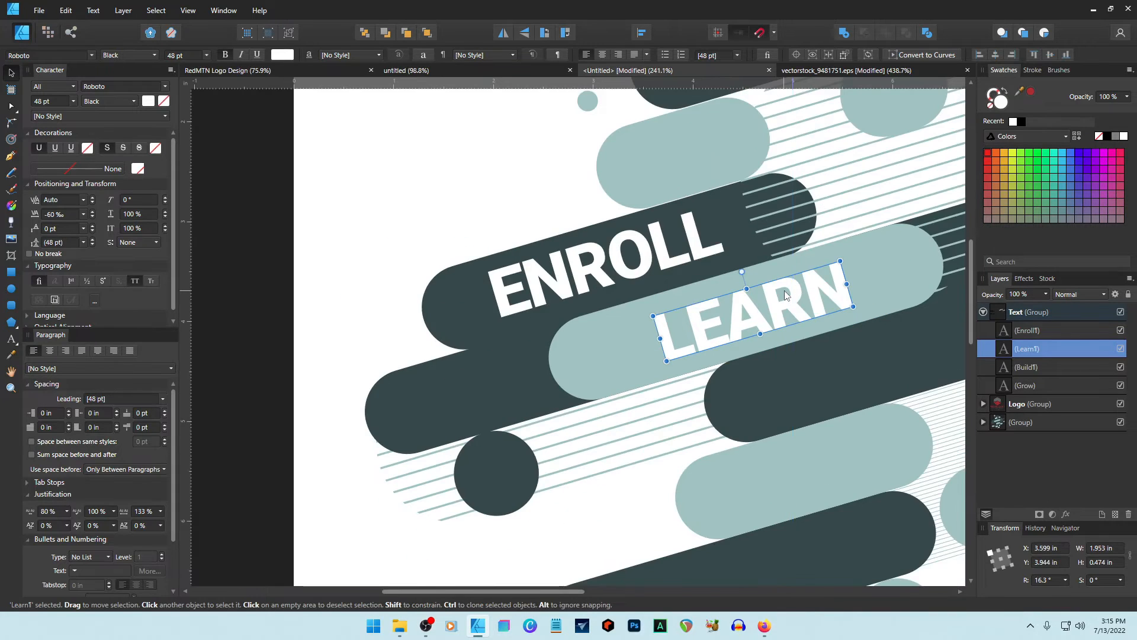
left_click_drag(786, 308, 783, 308)
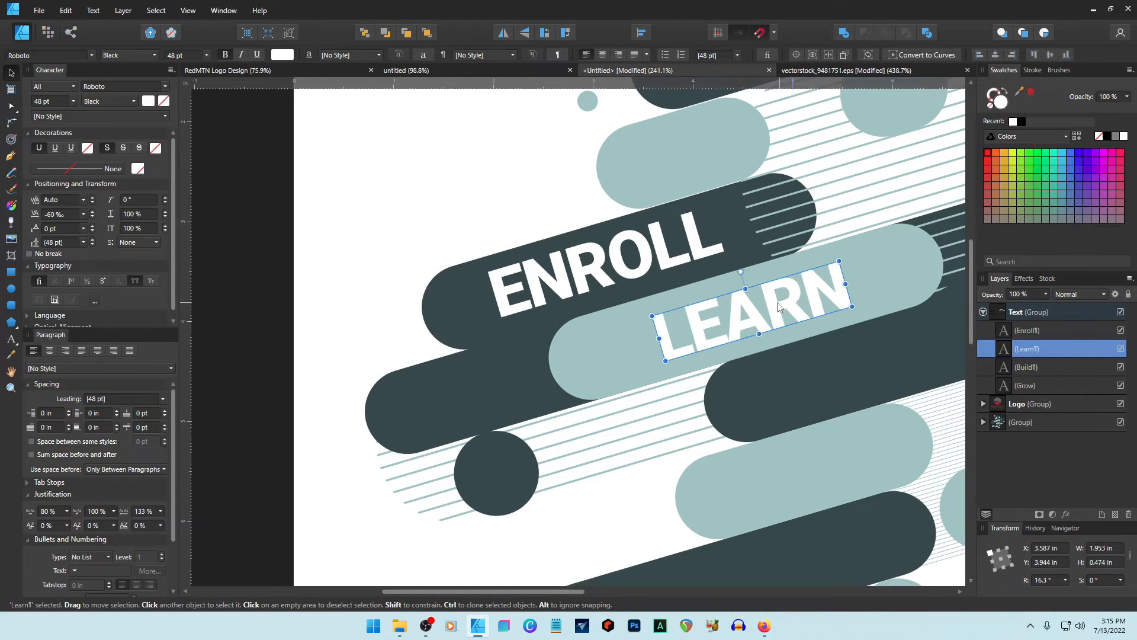
- Nudge GROW slightly left and up on its light teal bar
scroll(782, 305, "down", 3)
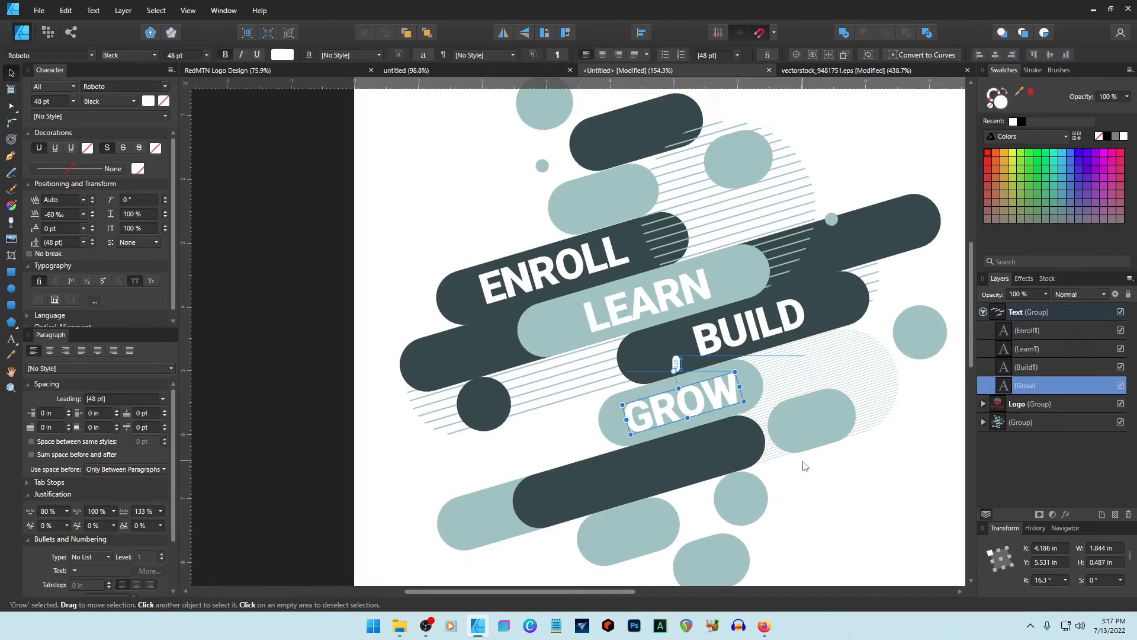
key("Left")
key("Left")
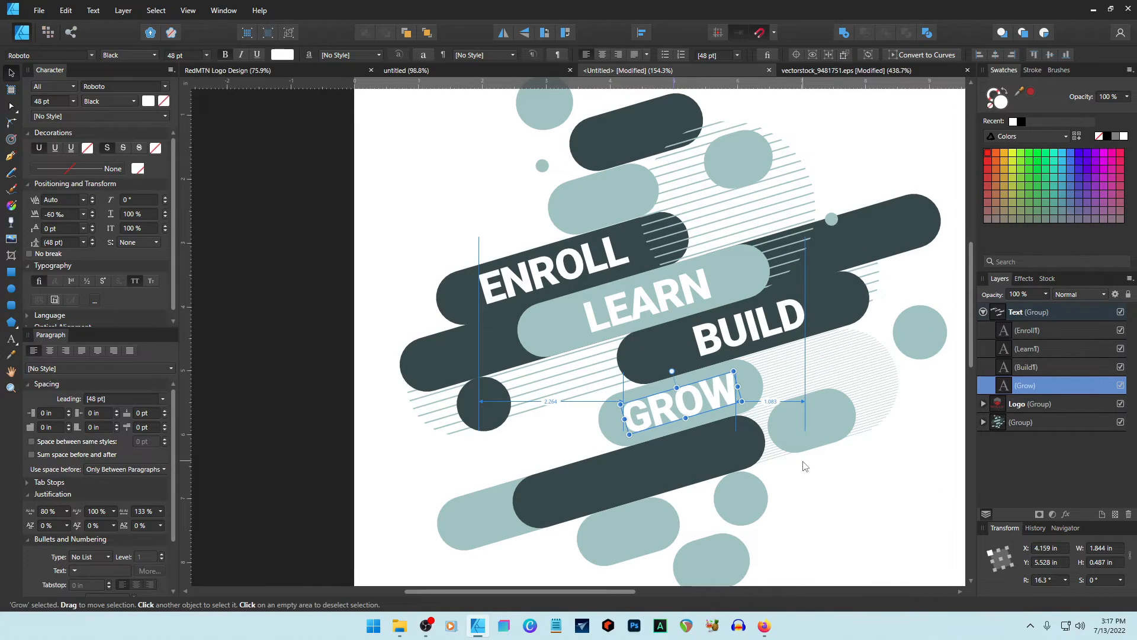
key("Up")
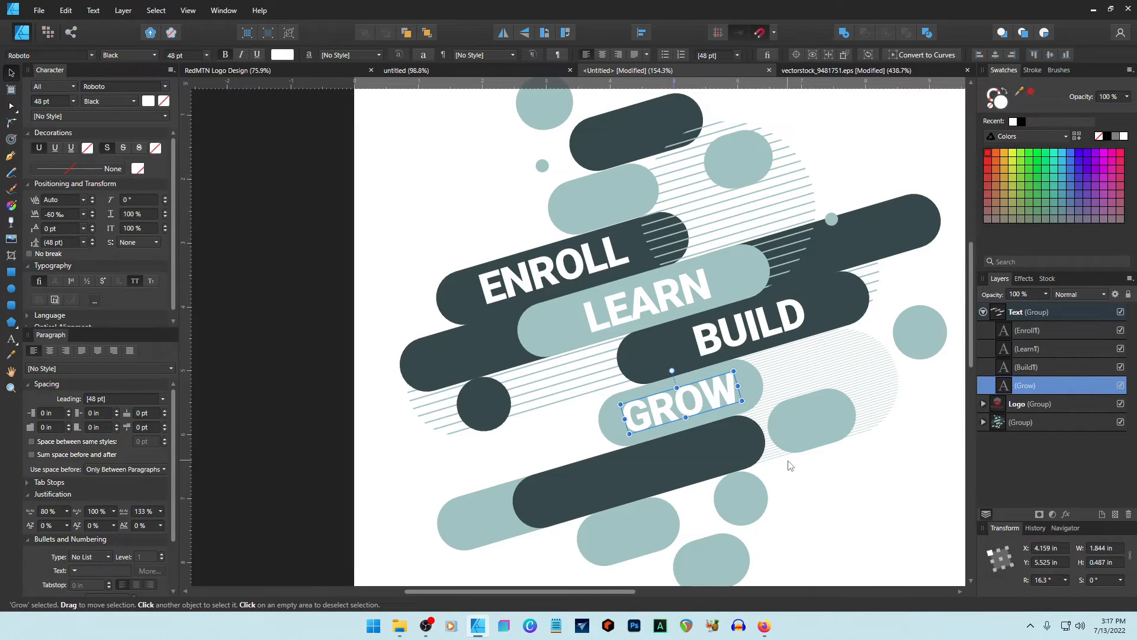
- Duplicate GROW onto the dark bar below it and replace the copy's text with redmountain.edu
key("ctrl+j")
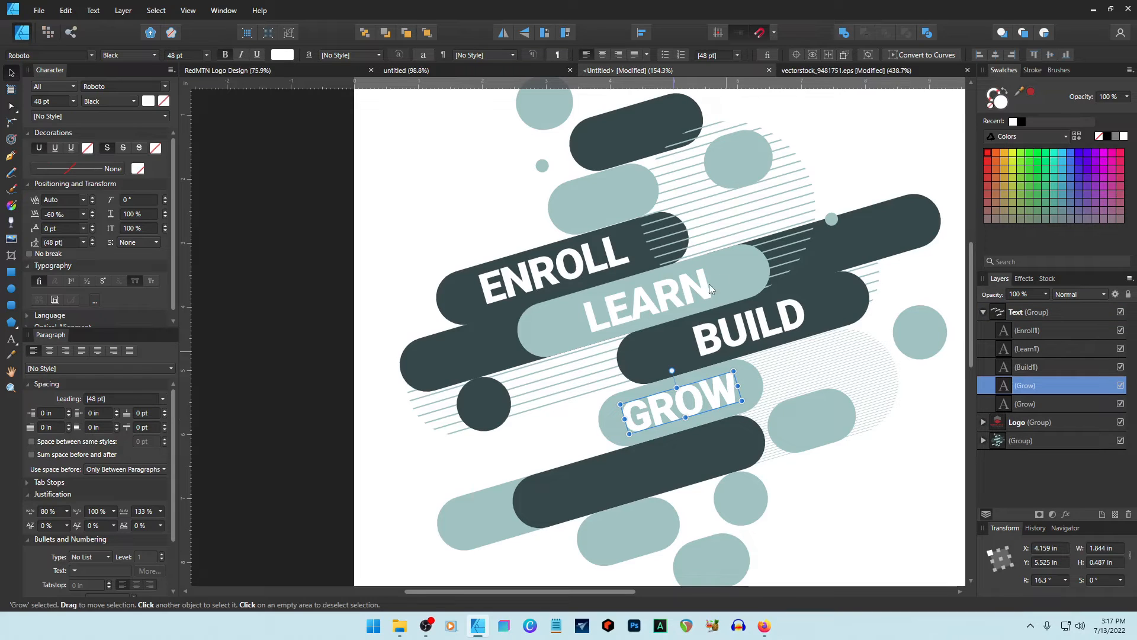
left_click_drag(684, 416, 635, 485)
double_click(635, 485)
key("ctrl+a")
key("ctrl+v")
key("ctrl+a")
- Set the redmountain.edu text to 27 pt and center it on its dark bar
left_click(56, 102)
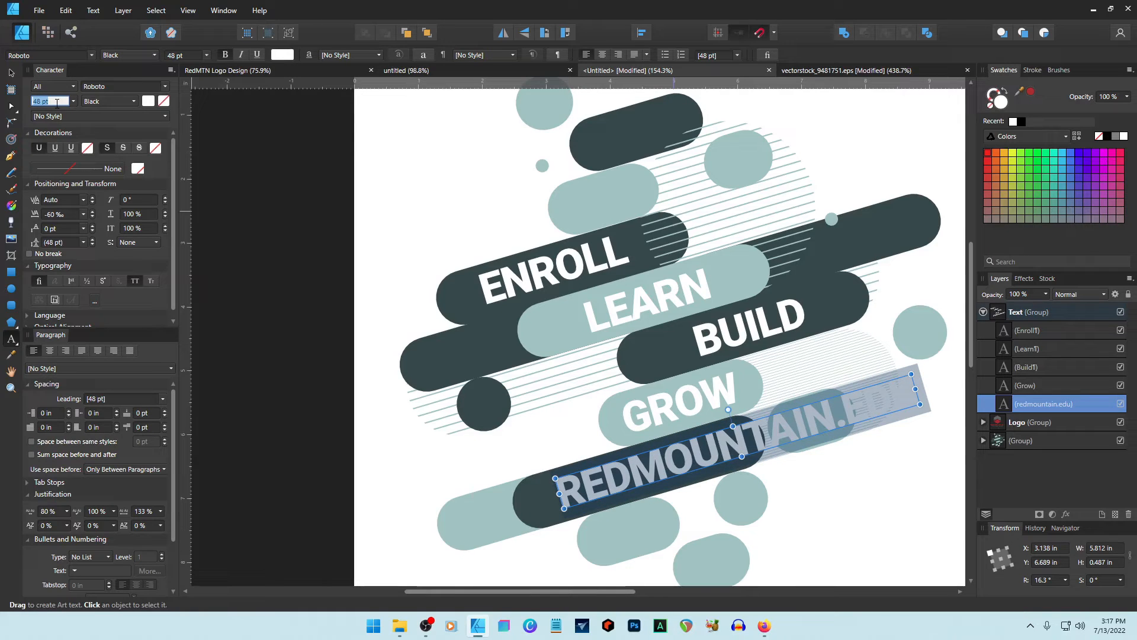
type("27")
key("Return")
key("Escape")
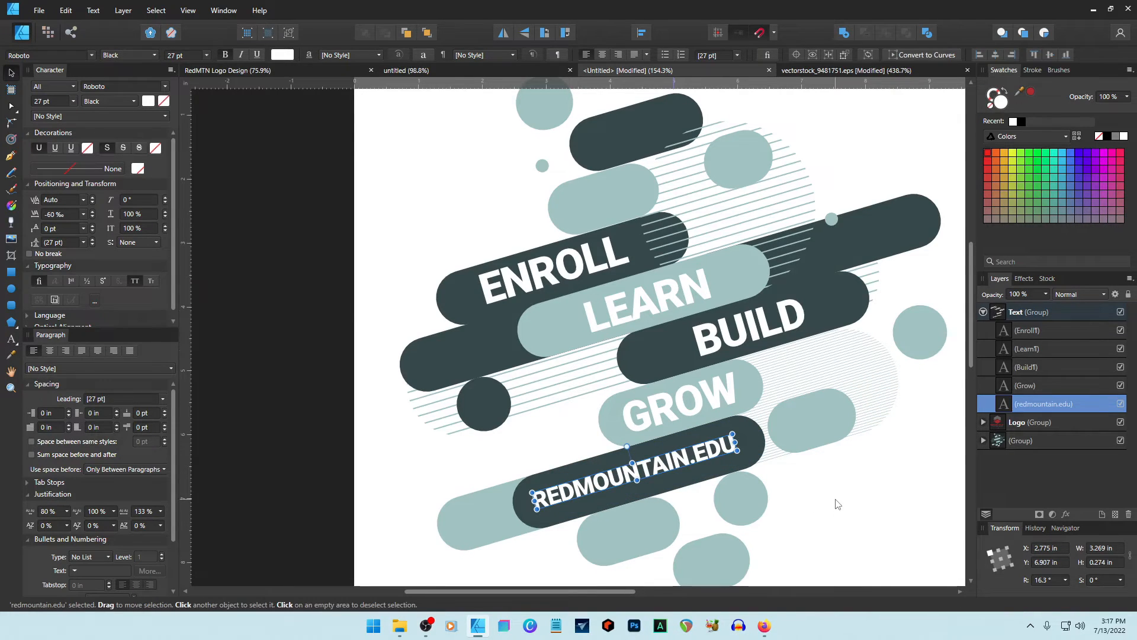
key("Escape")
left_click_drag(668, 459, 670, 458)
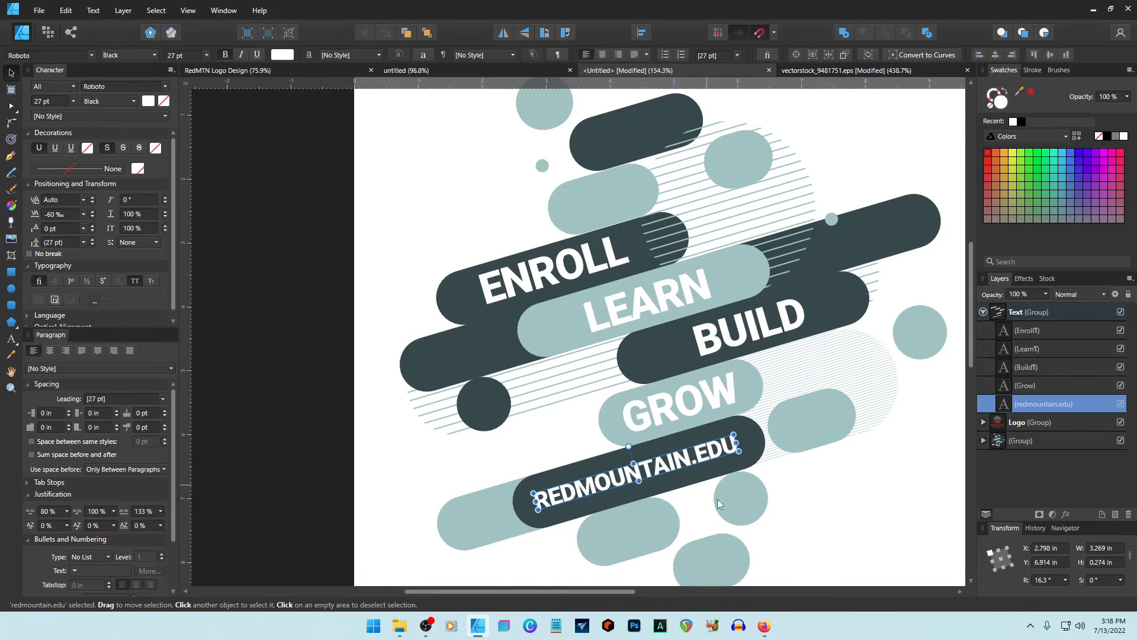
left_click(841, 536)
scroll(844, 533, "down", 3)
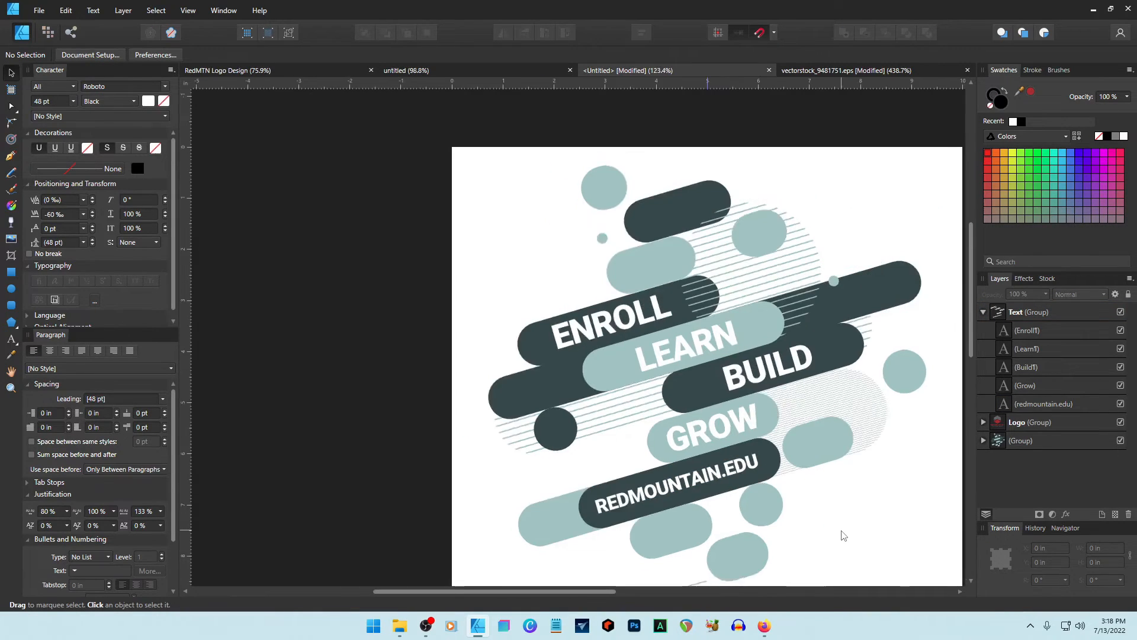
left_click_drag(546, 590, 612, 591)
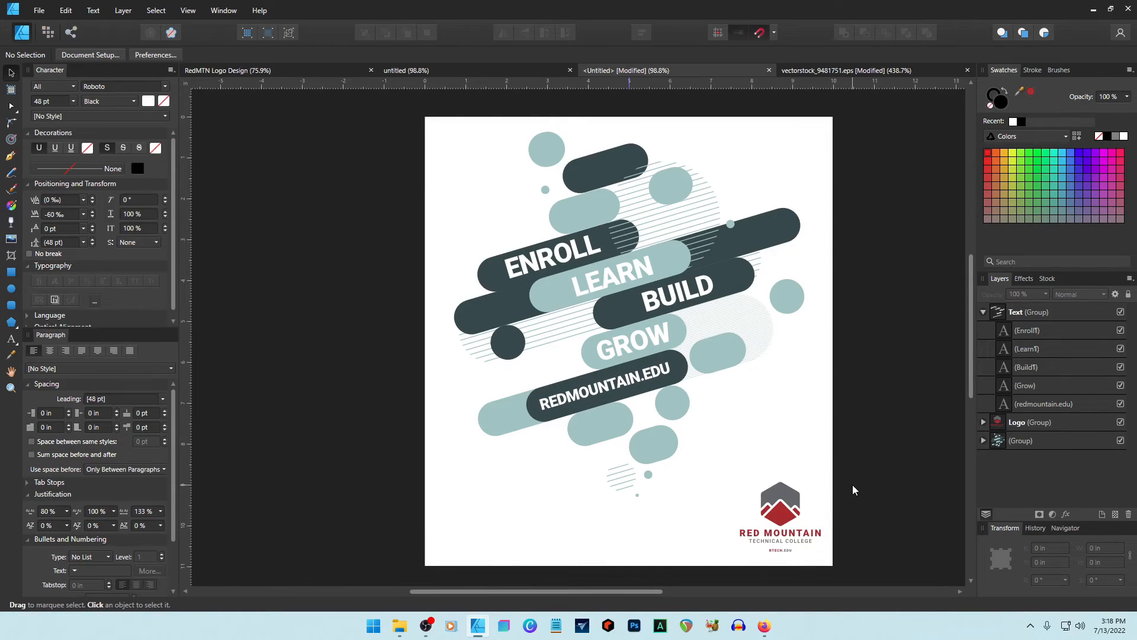
double_click(572, 259)
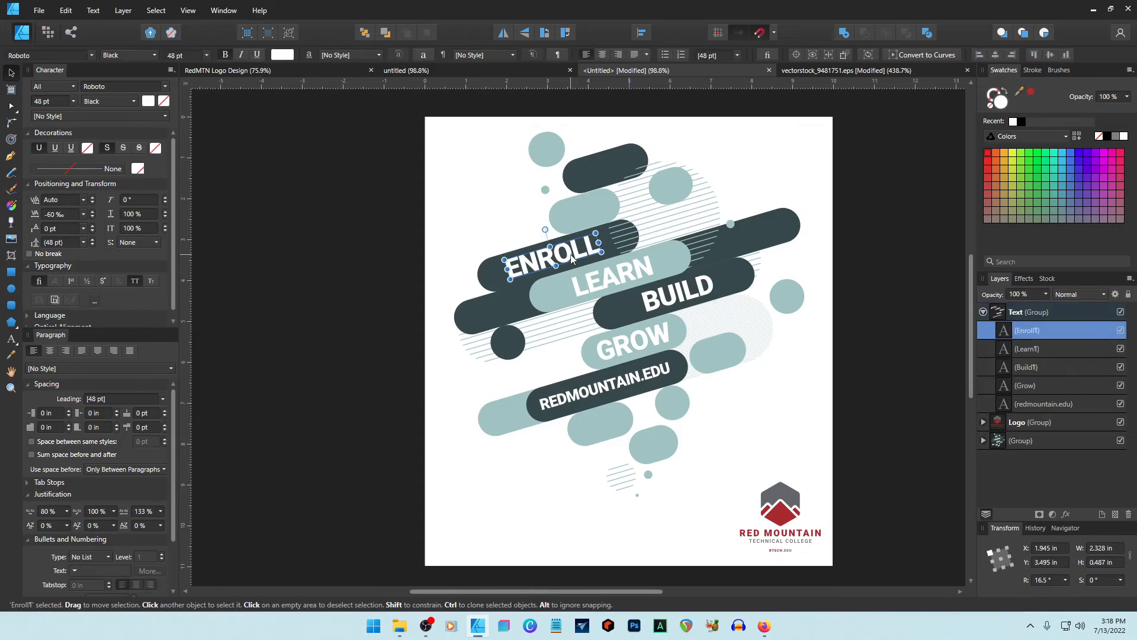
left_click(762, 414)
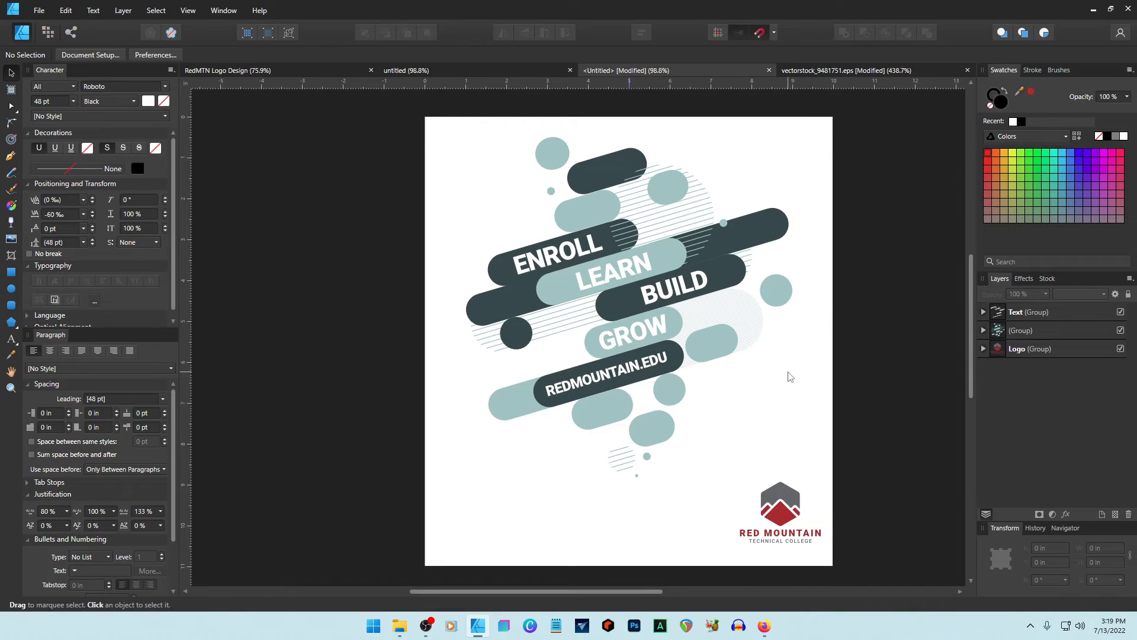
- Recolor the long dark bar at the artwork's upper right with the red sampled from the logo's mountain
left_click(781, 231)
left_click(780, 231)
double_click(781, 231)
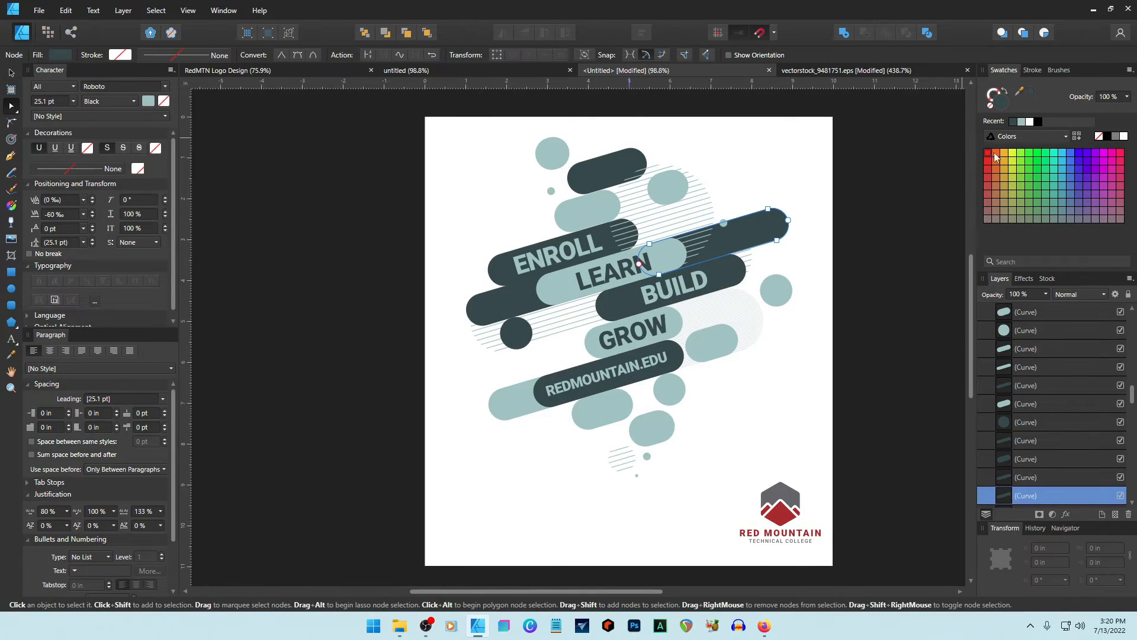
left_click_drag(1027, 94, 778, 514)
left_click(1000, 102)
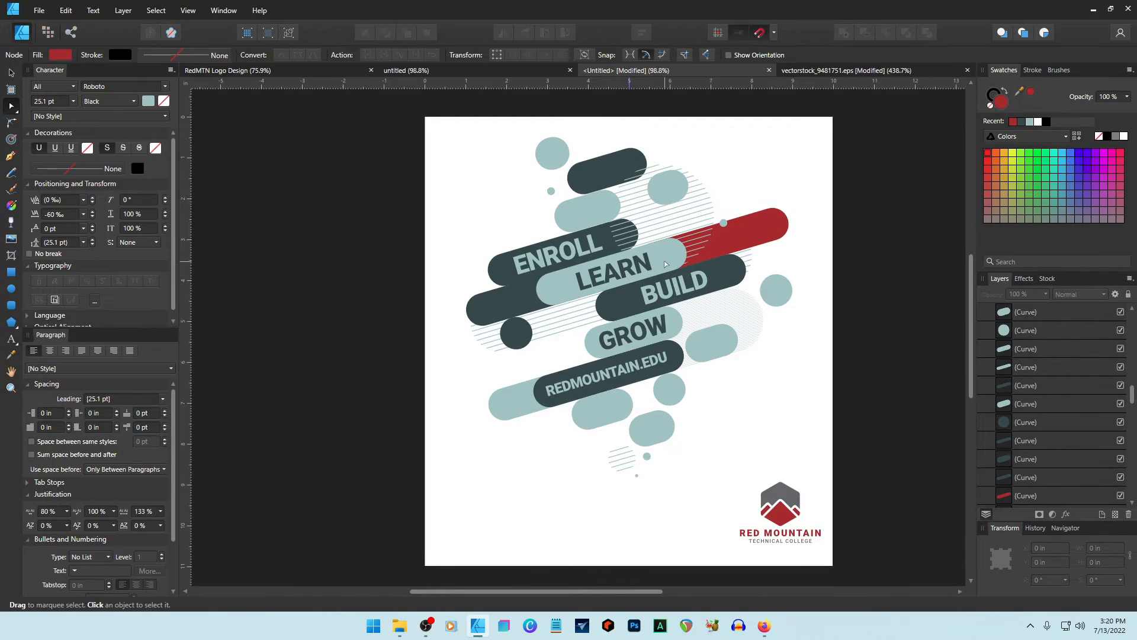
- Recolor the round cluster of diagonal stripes near the artwork's upper right with the gray sampled from the logo
left_click(666, 264)
scroll(666, 264, "up", 5)
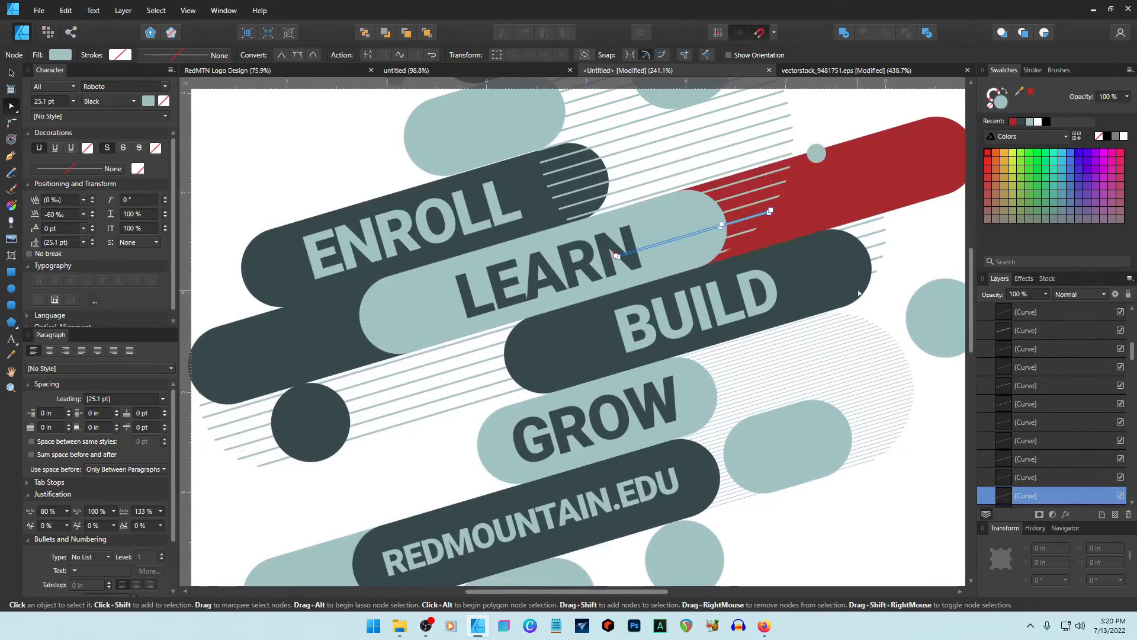
scroll(860, 292, "up", 5)
scroll(1059, 371, "up", 1)
scroll(1059, 371, "up", 1)
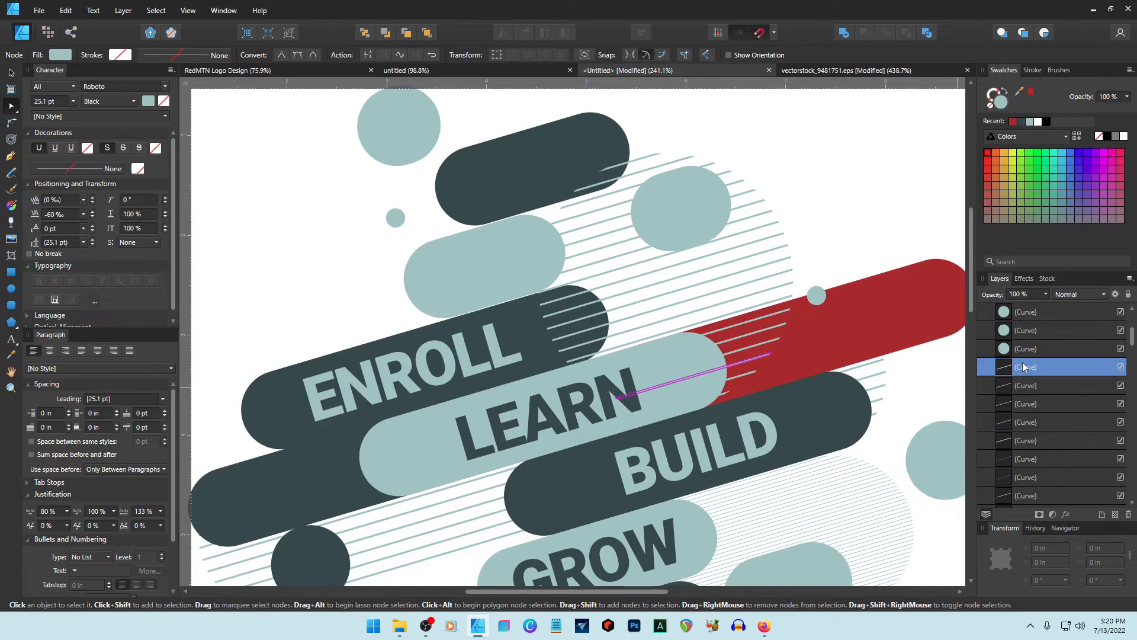
scroll(1030, 415, "down", 1)
key("ctrl+minus")
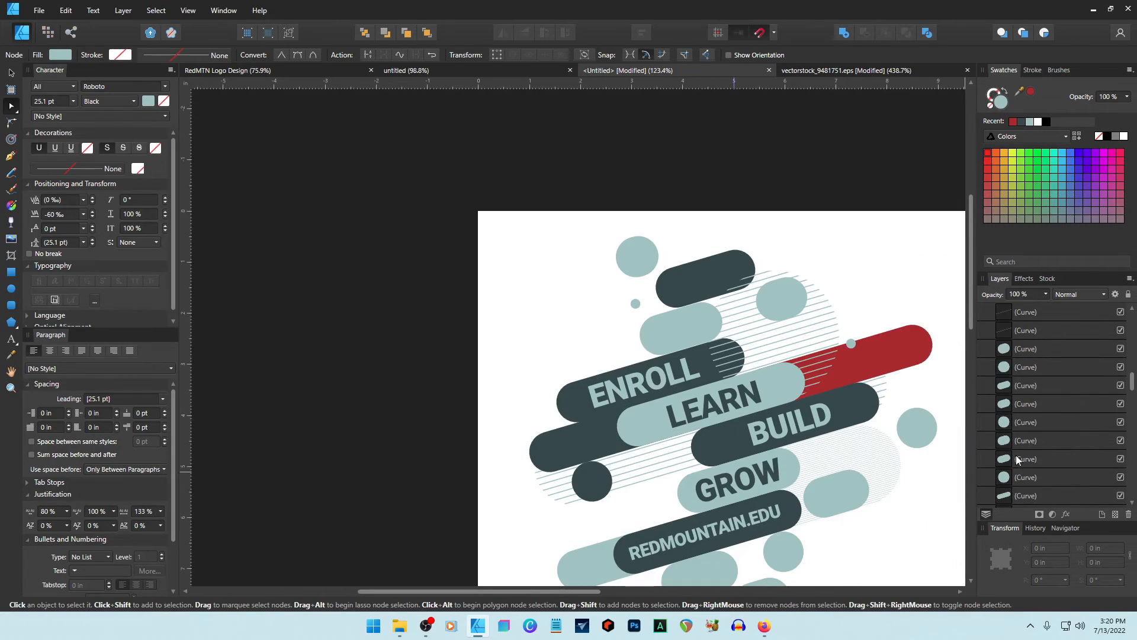
left_click(1008, 442, "shift")
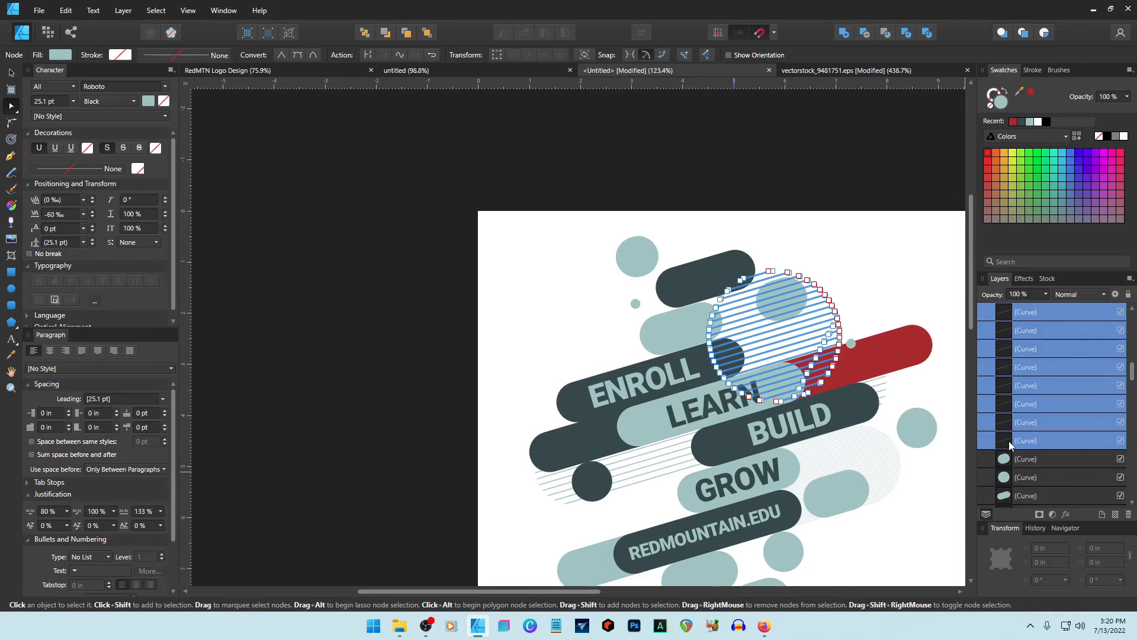
scroll(921, 302, "down", 3)
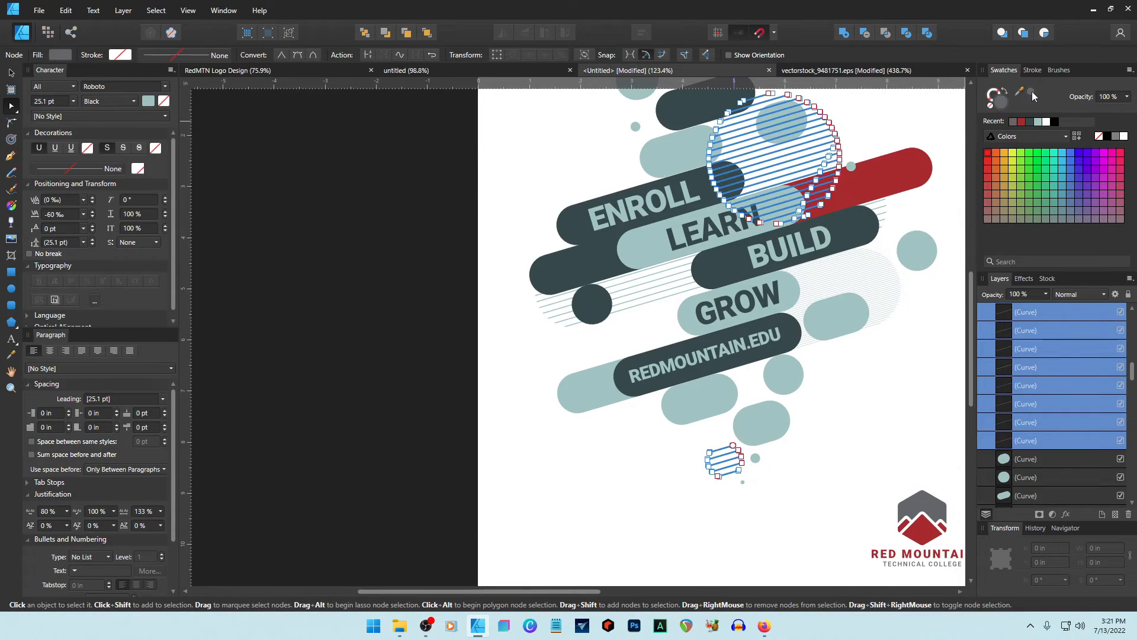
left_click(915, 414)
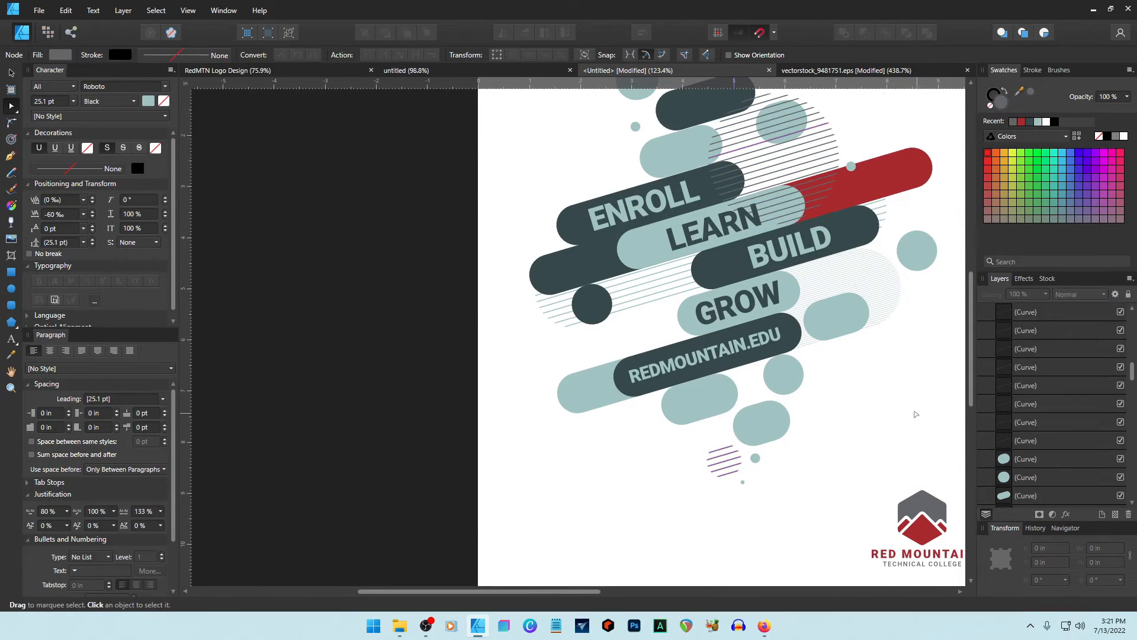
- Recolor the light teal ovals, circles and the bars behind LEARN and GROW with the sampled logo gray
left_click(1029, 462)
scroll(1023, 474, "down", 3)
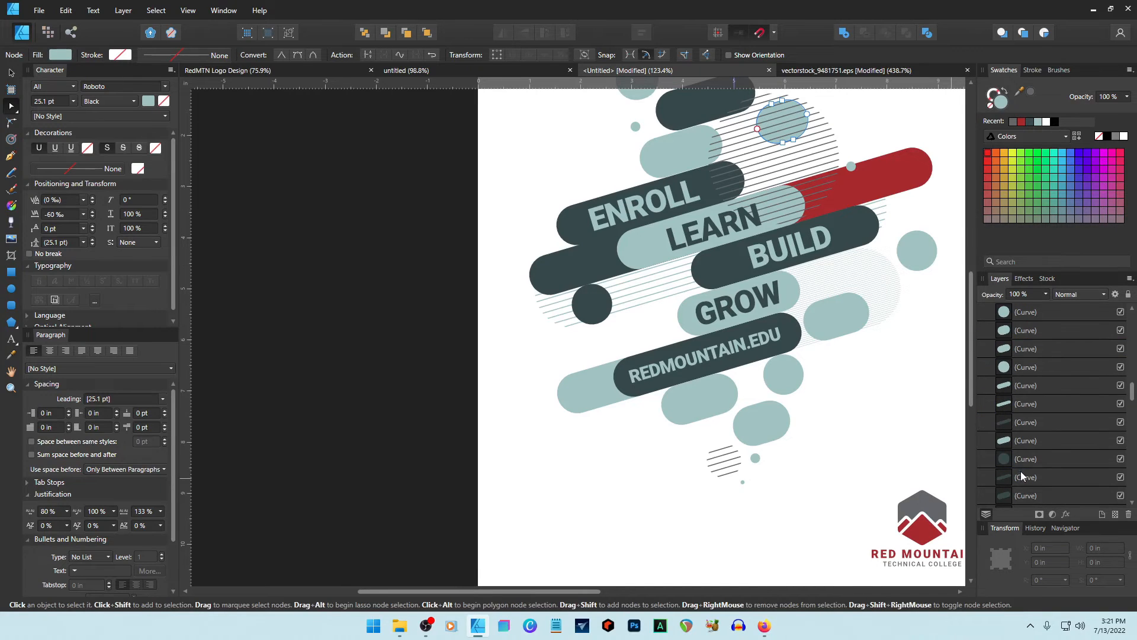
left_click(1008, 405, "shift")
scroll(1034, 337, "up", 2)
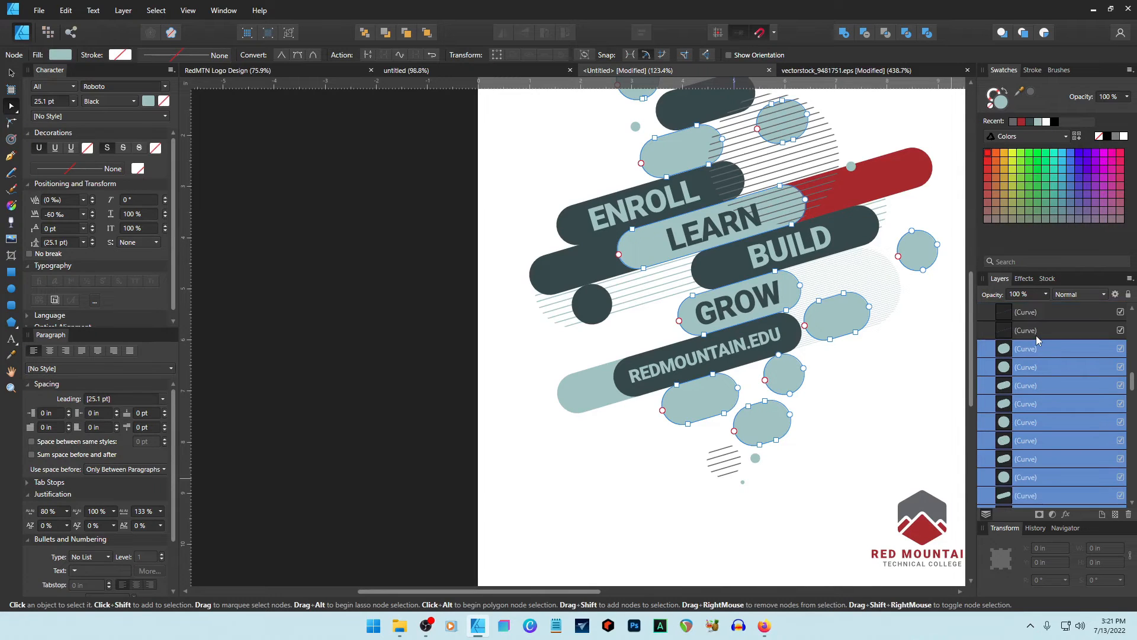
left_click(1030, 92)
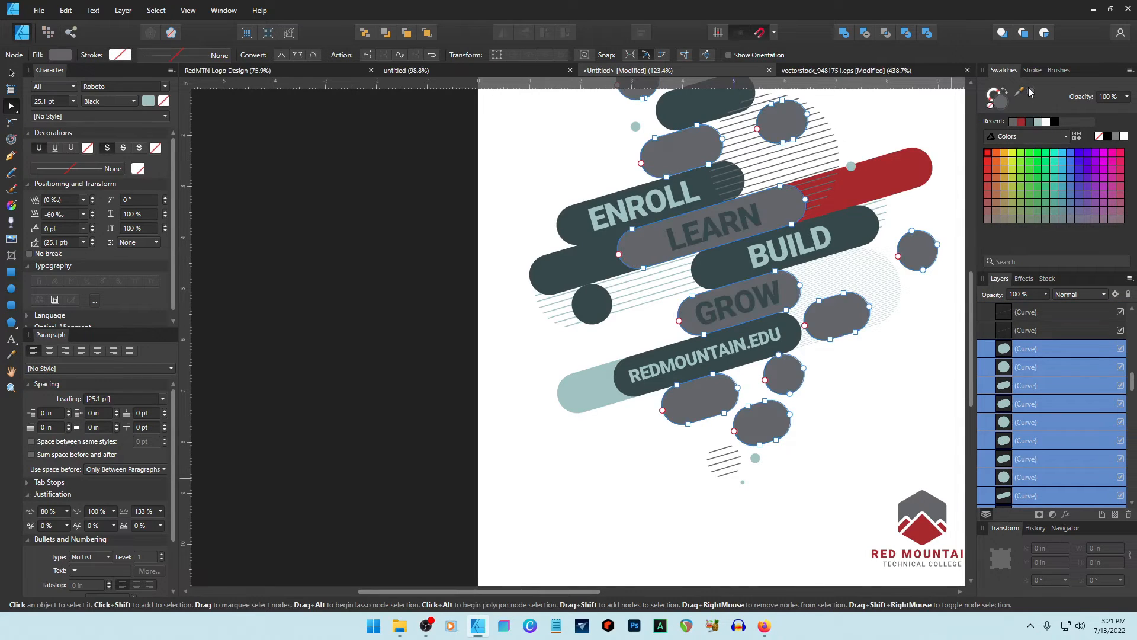
- Recolor the tiny light teal dots around the artwork with the sampled logo gray
scroll(1046, 429, "up", 5)
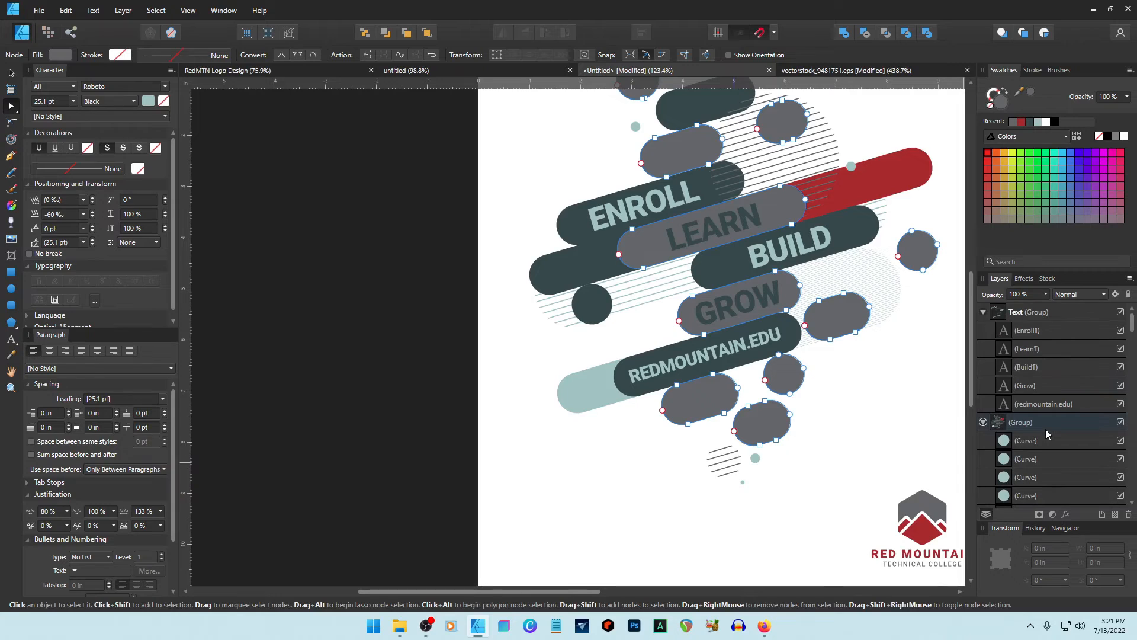
left_click(1029, 440)
scroll(1028, 385, "down", 5)
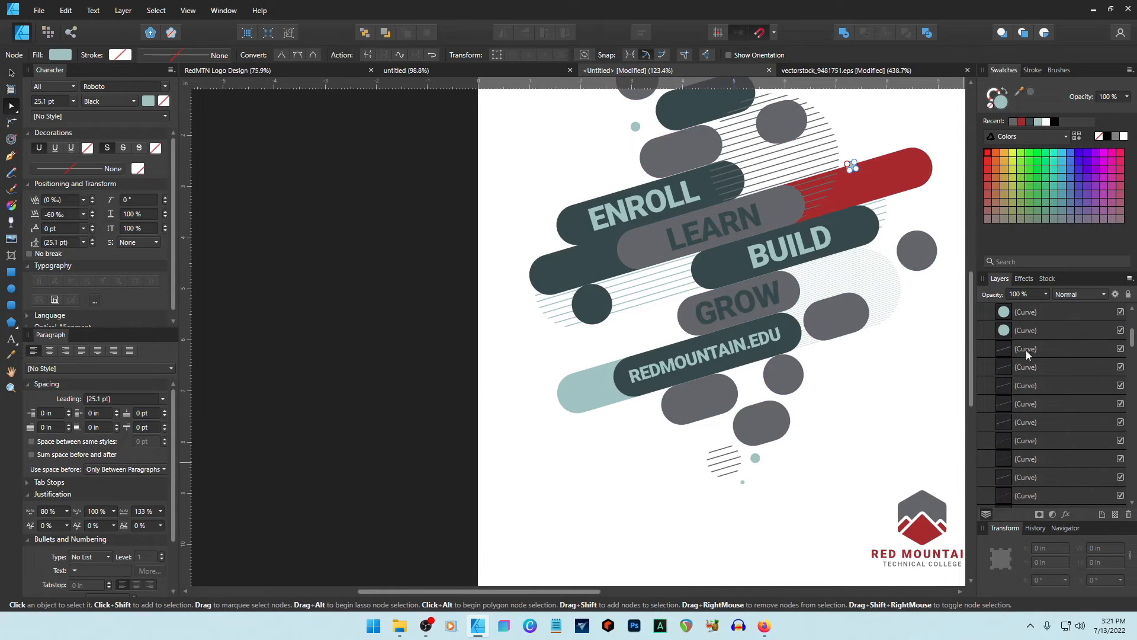
left_click(1025, 330, "shift")
left_click(1029, 94)
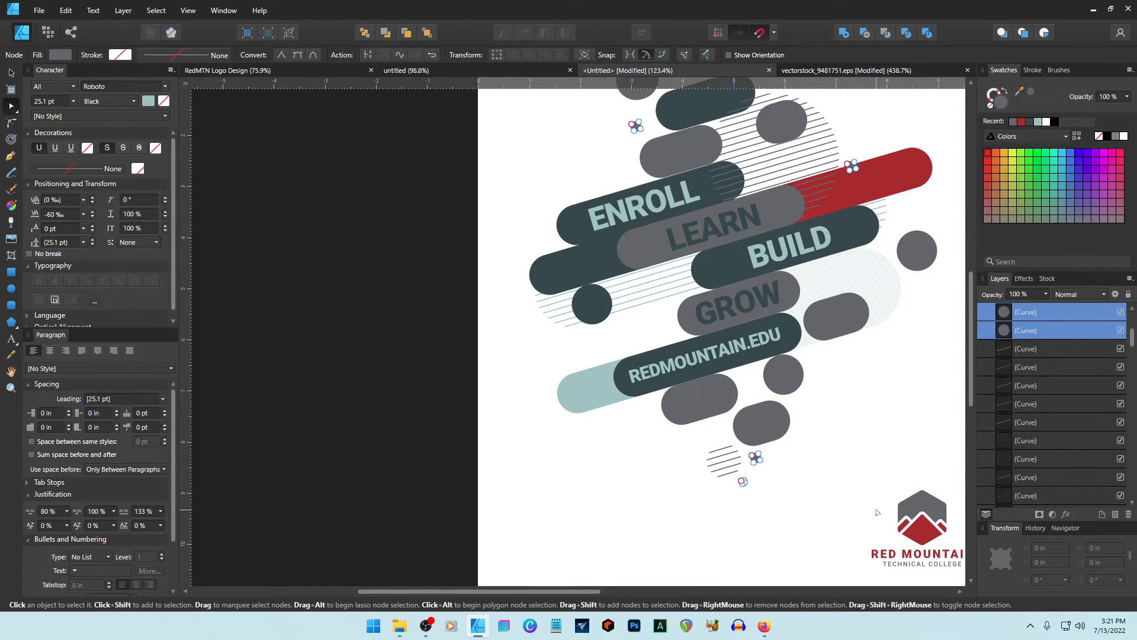
- Recolor the remaining light teal bar behind the start of the redmountain.edu bar with the sampled logo gray
scroll(1032, 424, "down", 3)
left_click(1033, 424)
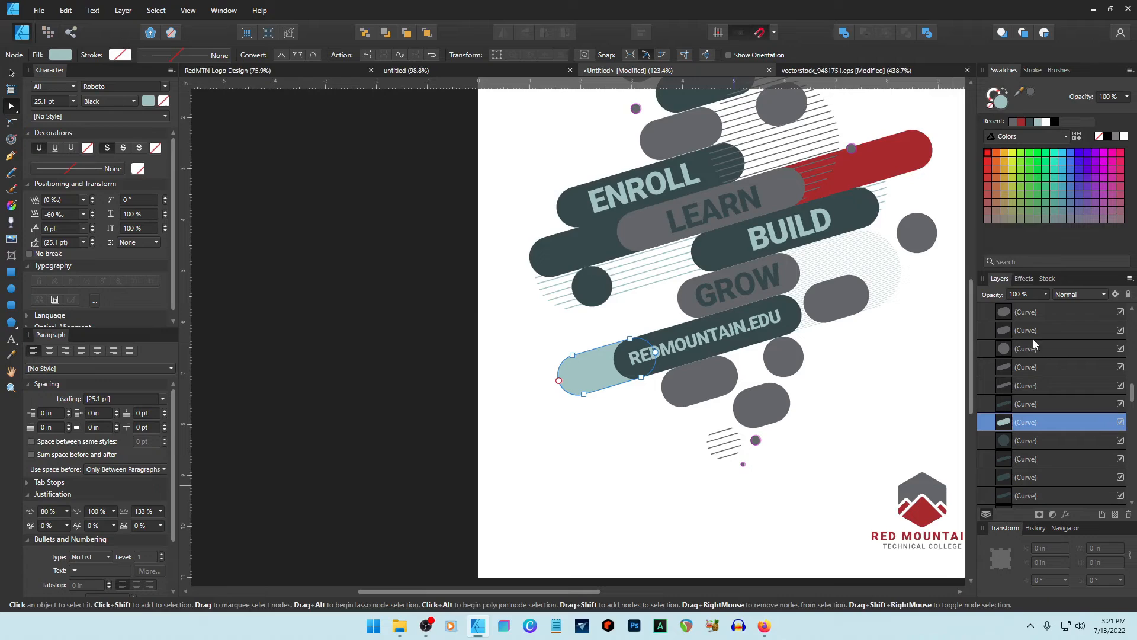
left_click(1029, 93)
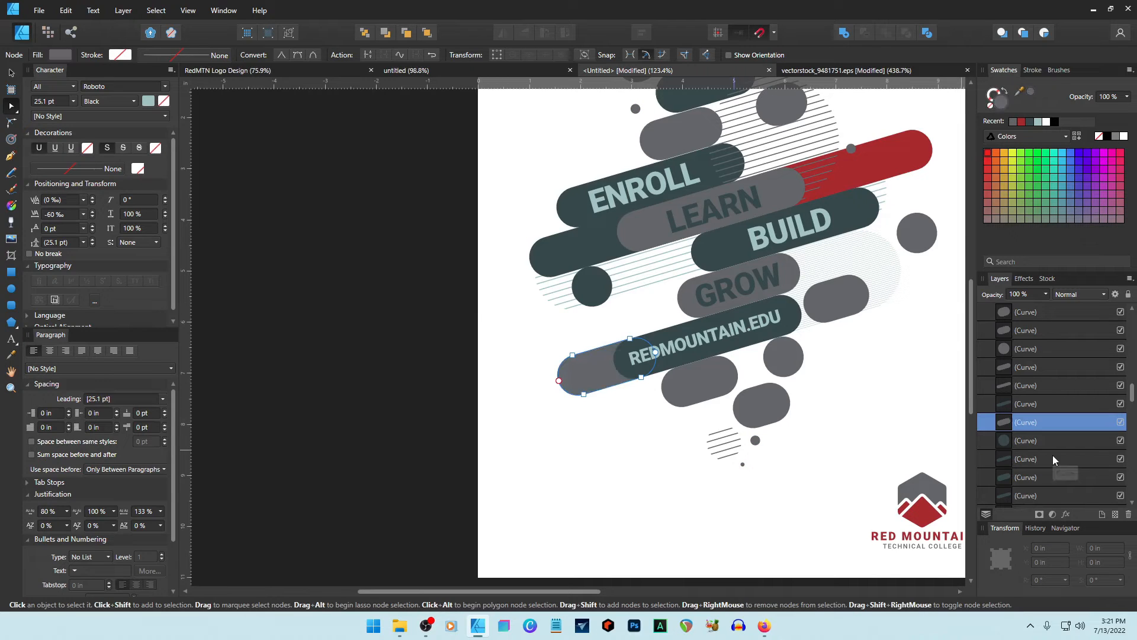
- Recolor all remaining dark teal bars and the dark circle with the logo red
left_click(1008, 407)
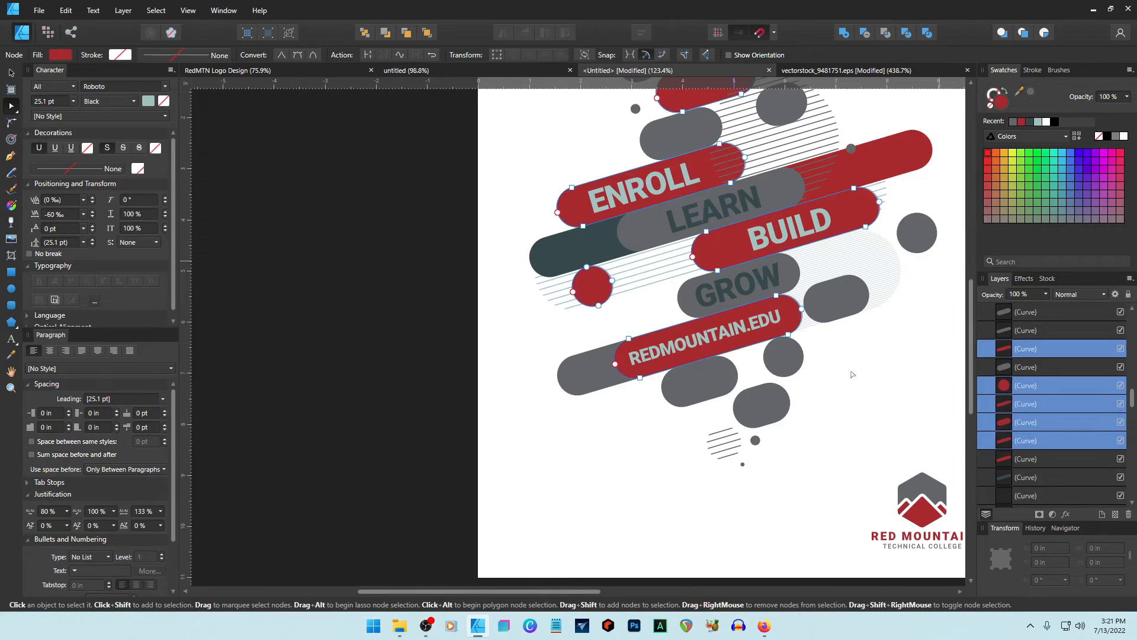
key("ctrl+z")
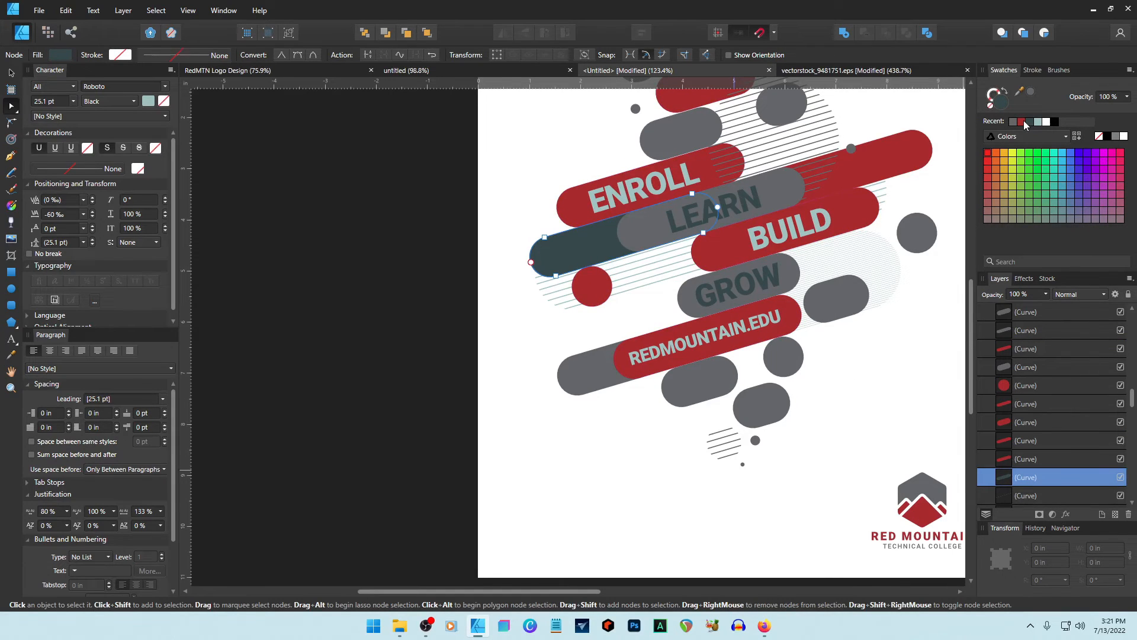
scroll(906, 407, "up", 2)
scroll(1054, 470, "down", 2)
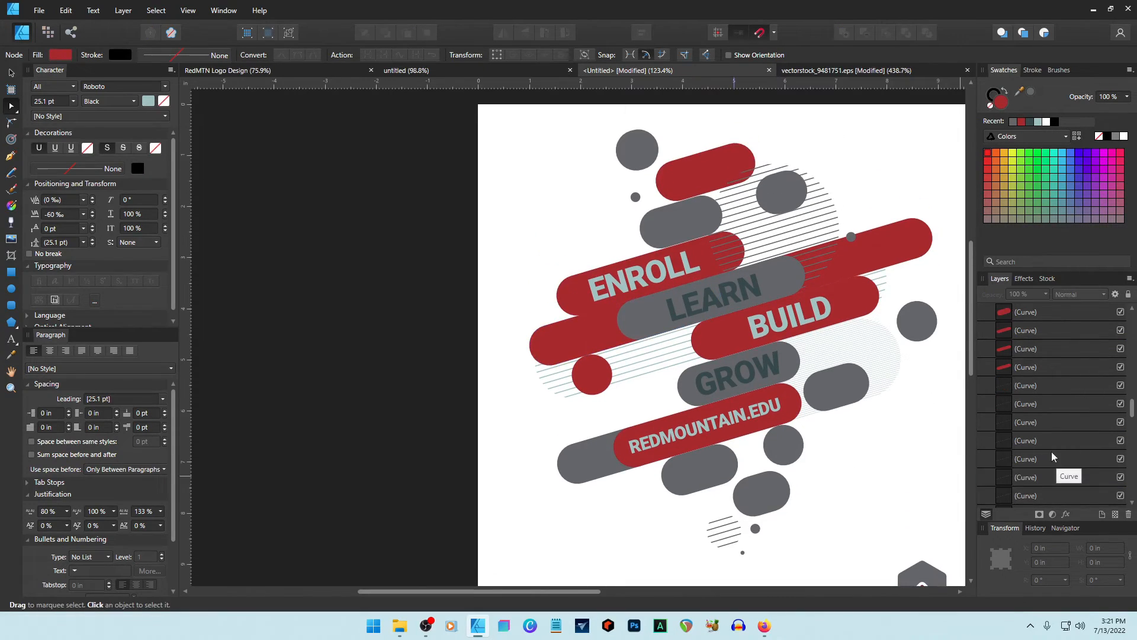
- Recolor the remaining light teal stripes behind the lower bars with the sampled logo gray
left_click(1005, 386)
scroll(1005, 389, "down", 2)
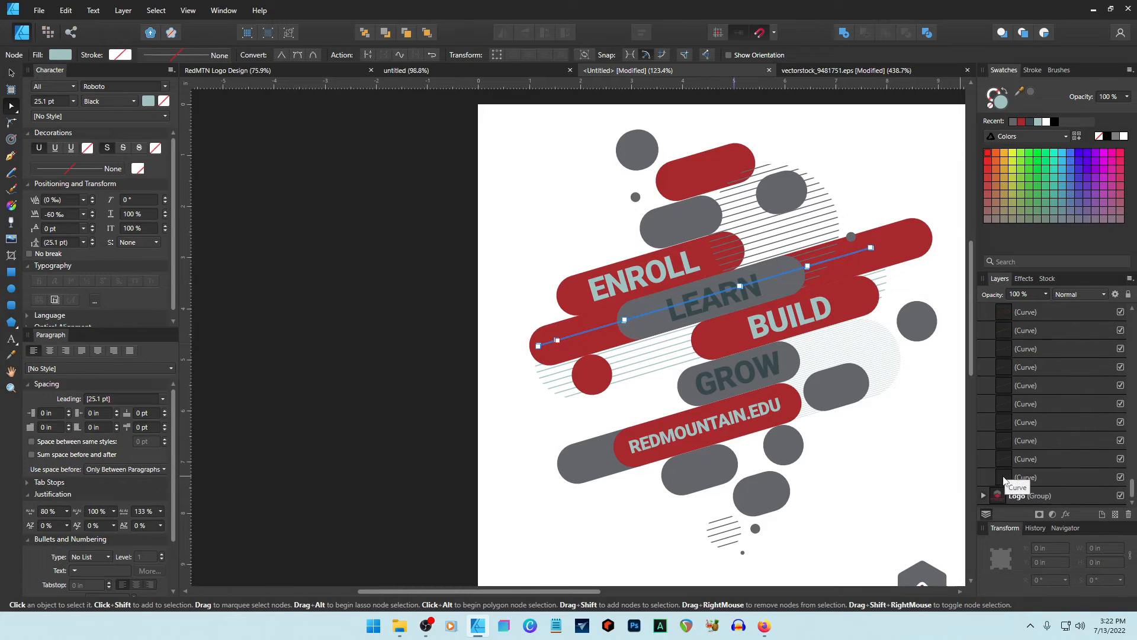
left_click(1004, 478, "shift")
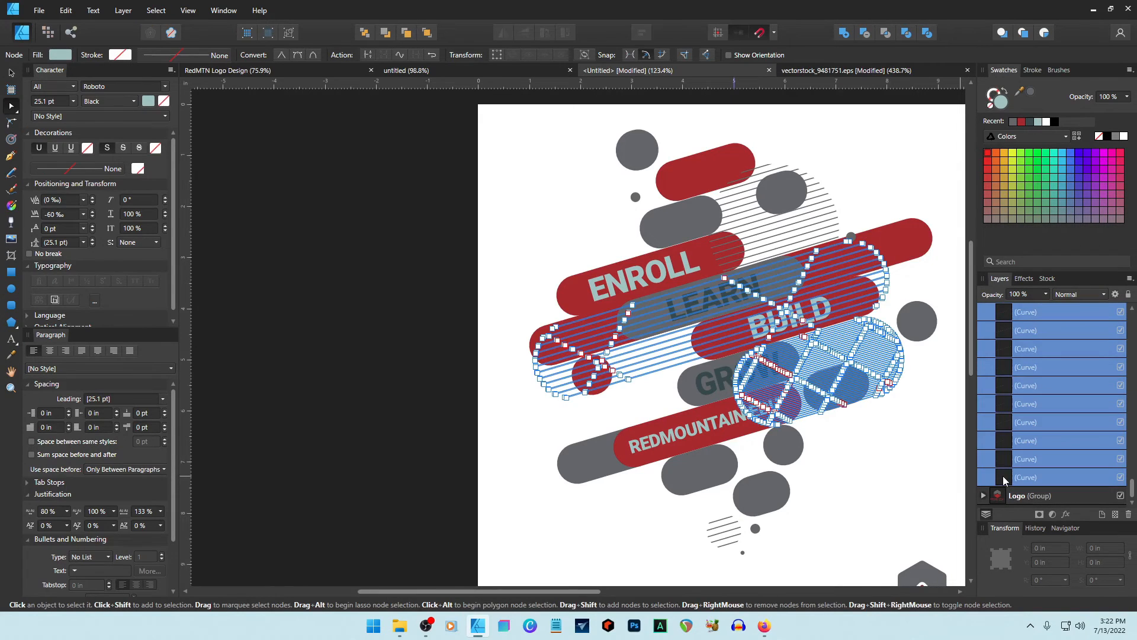
left_click(1030, 95)
left_click(889, 499)
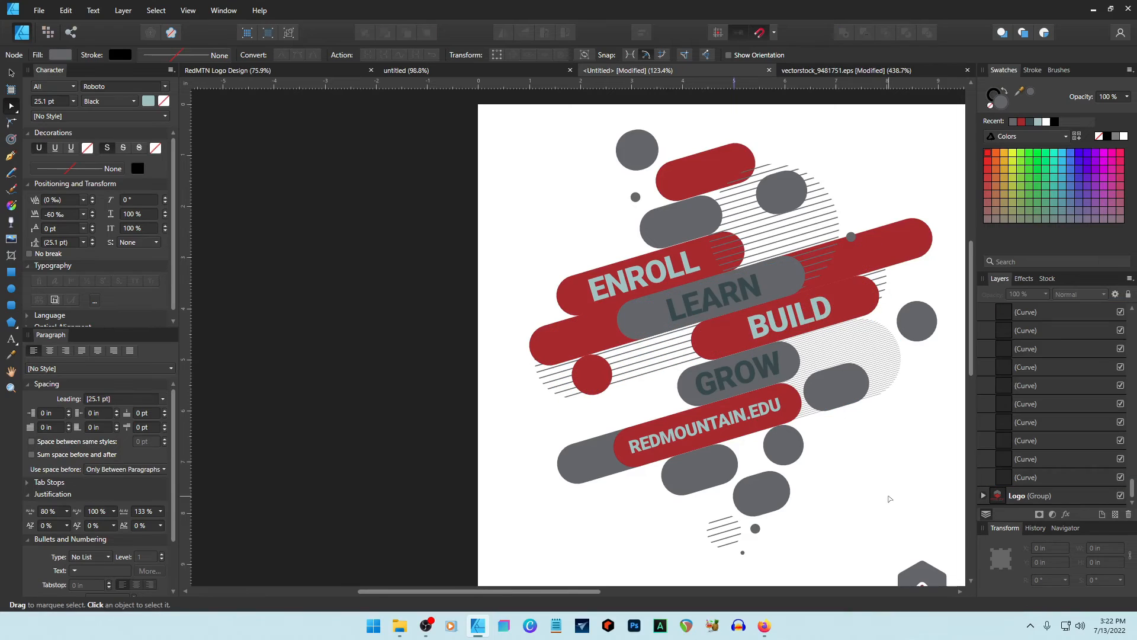
- Recolor the ENROLL and LEARN texts white
left_click(751, 289)
left_click(1032, 330)
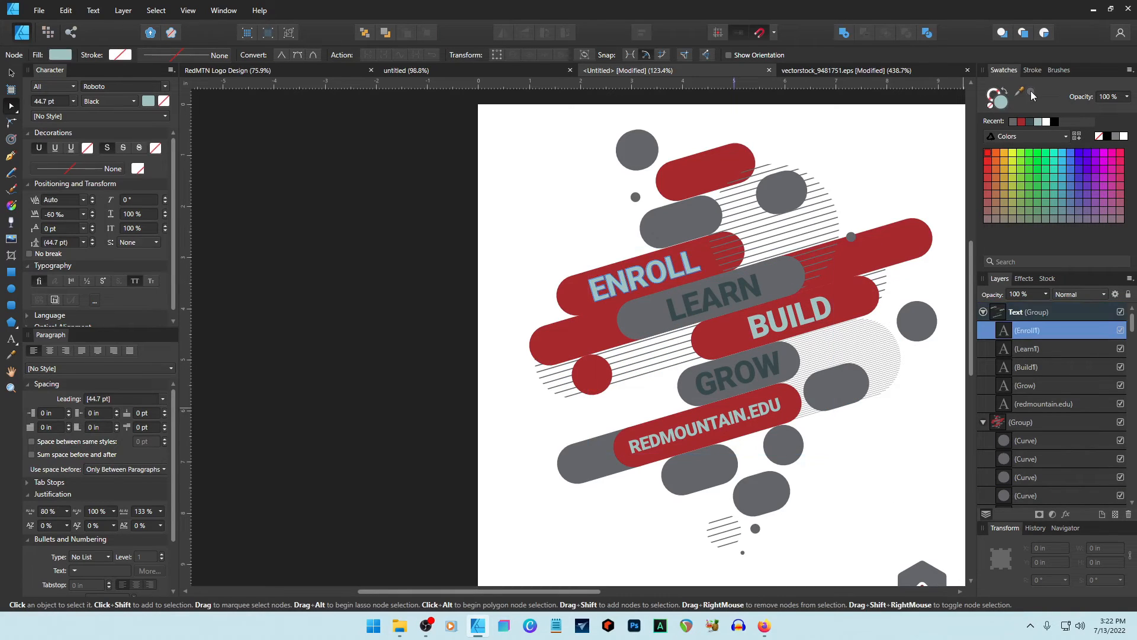
left_click(1046, 121)
left_click(713, 306)
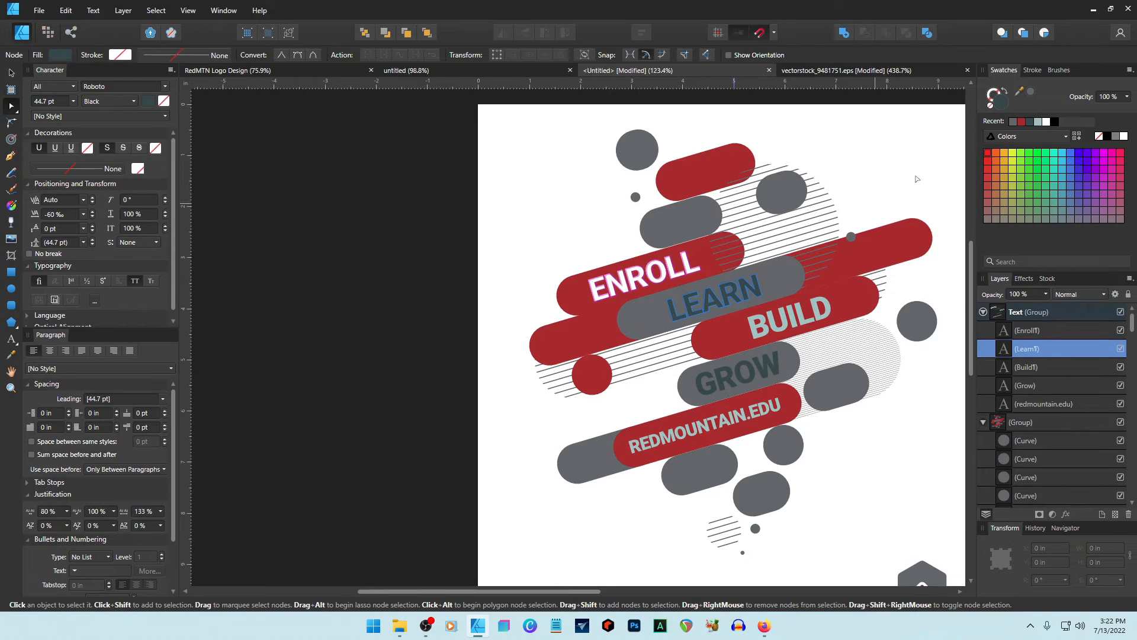
left_click(1046, 122)
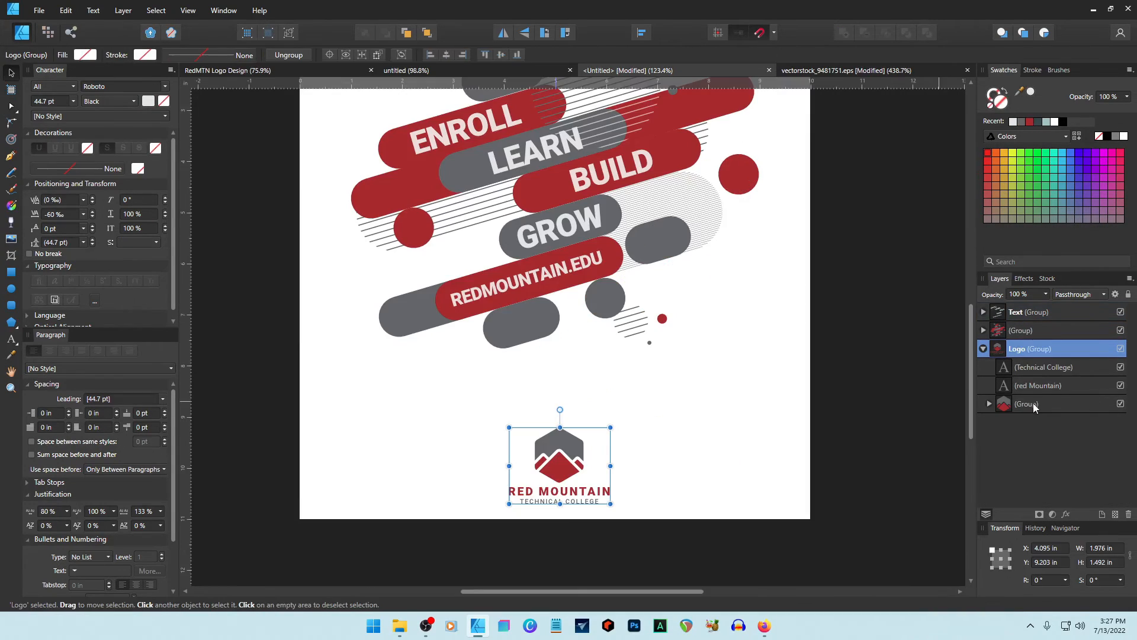
- Move the logo's hexagon emblem up and shift its RED MOUNTAIN and TECHNICAL COLLEGE lines up beneath it
left_click(1033, 403)
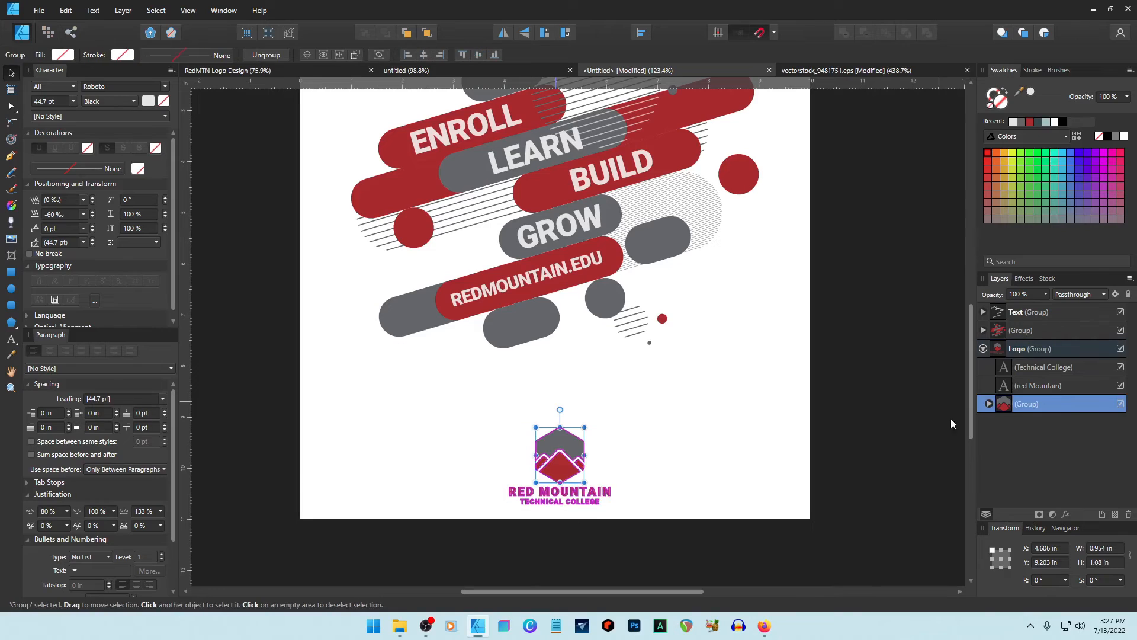
left_click_drag(560, 476, 560, 431)
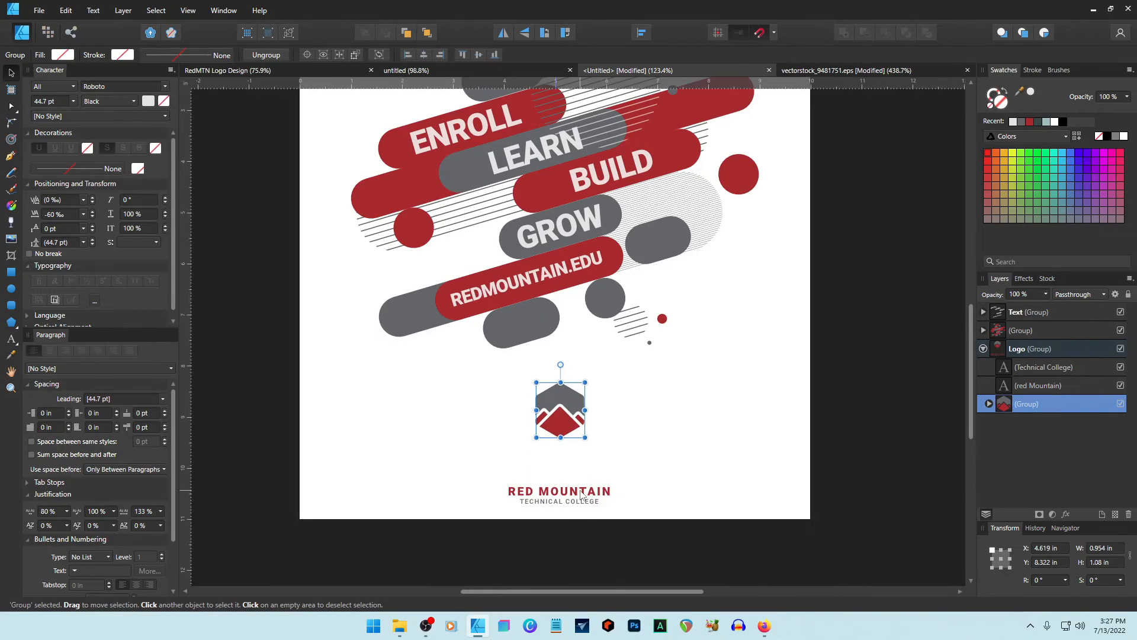
left_click(580, 471)
left_click_drag(581, 468, 581, 454)
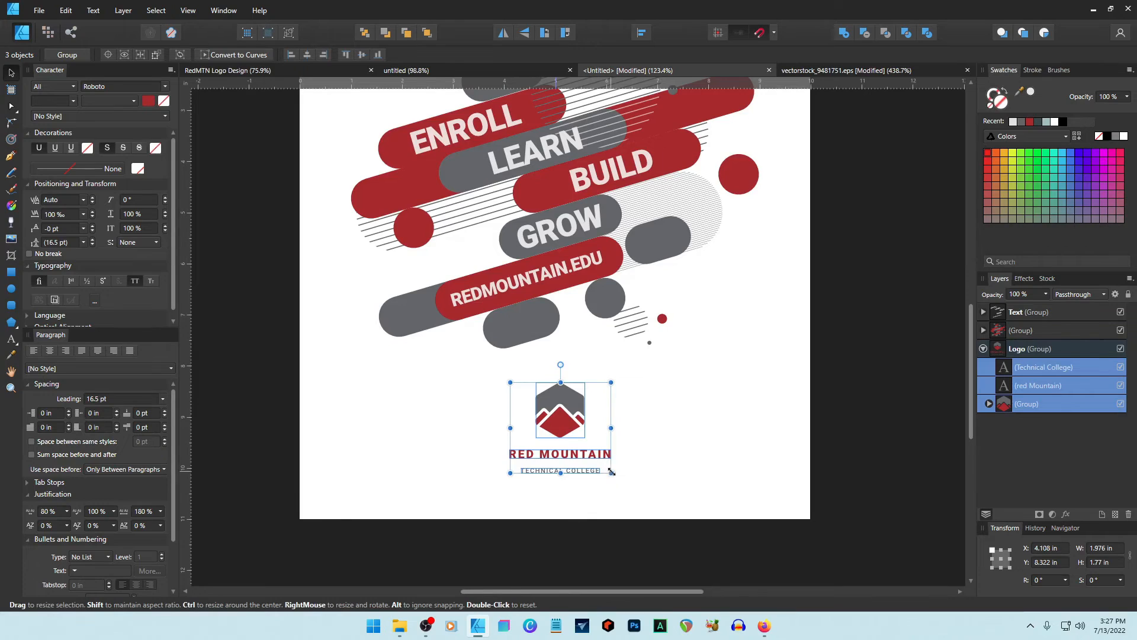
- Enlarge the whole logo to about 3.1 in wide and move it up under the artwork
left_click_drag(611, 472, 674, 512)
left_click(733, 477)
left_click_drag(595, 447, 582, 422)
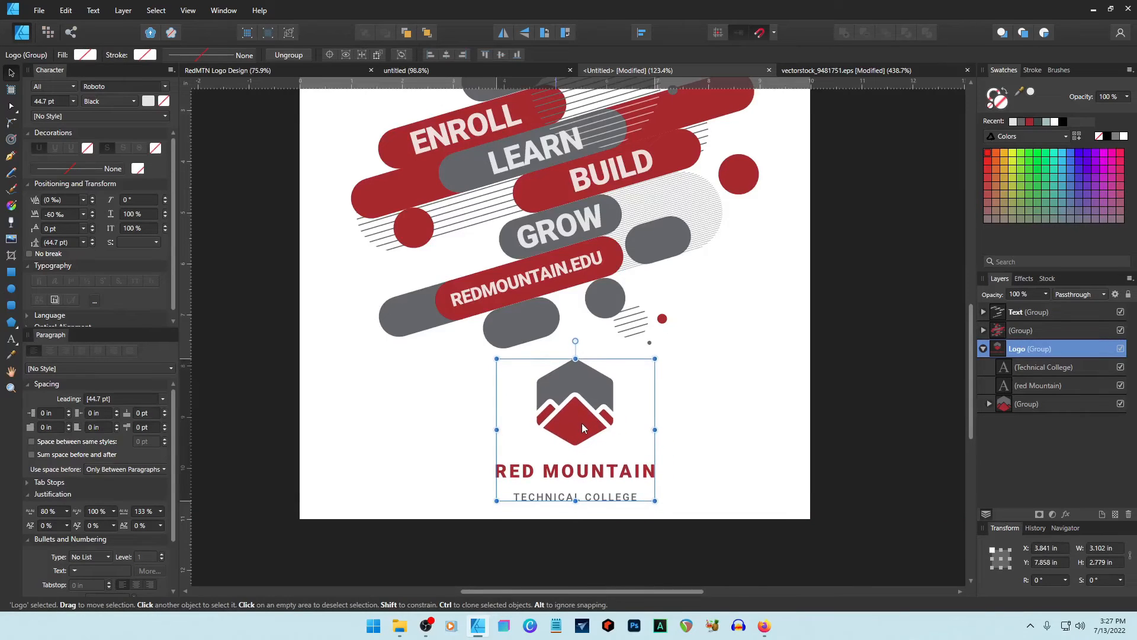
- Move the logo's RED MOUNTAIN and TECHNICAL COLLEGE lines up to tighten their spacing below the emblem
double_click(600, 492)
left_click_drag(600, 493, 601, 488)
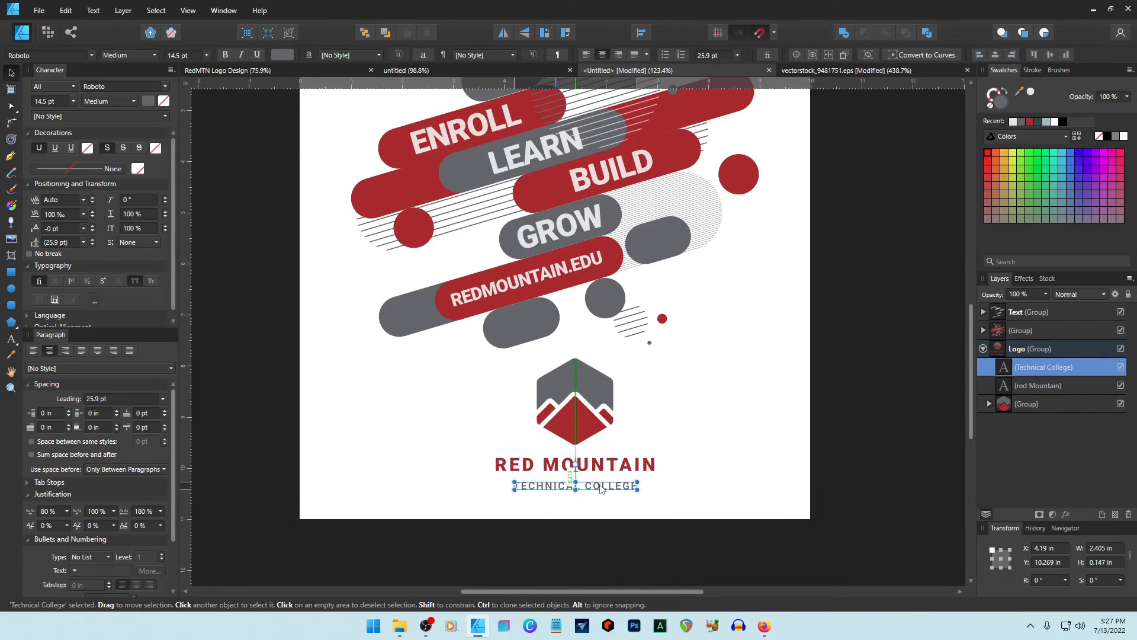
left_click(699, 458)
- Enlarge the logo's hexagon emblem slightly about its center and select the whole logo group
left_click(585, 423)
double_click(585, 423)
left_click_drag(613, 445, 619, 450)
left_click(704, 460)
left_click(639, 469)
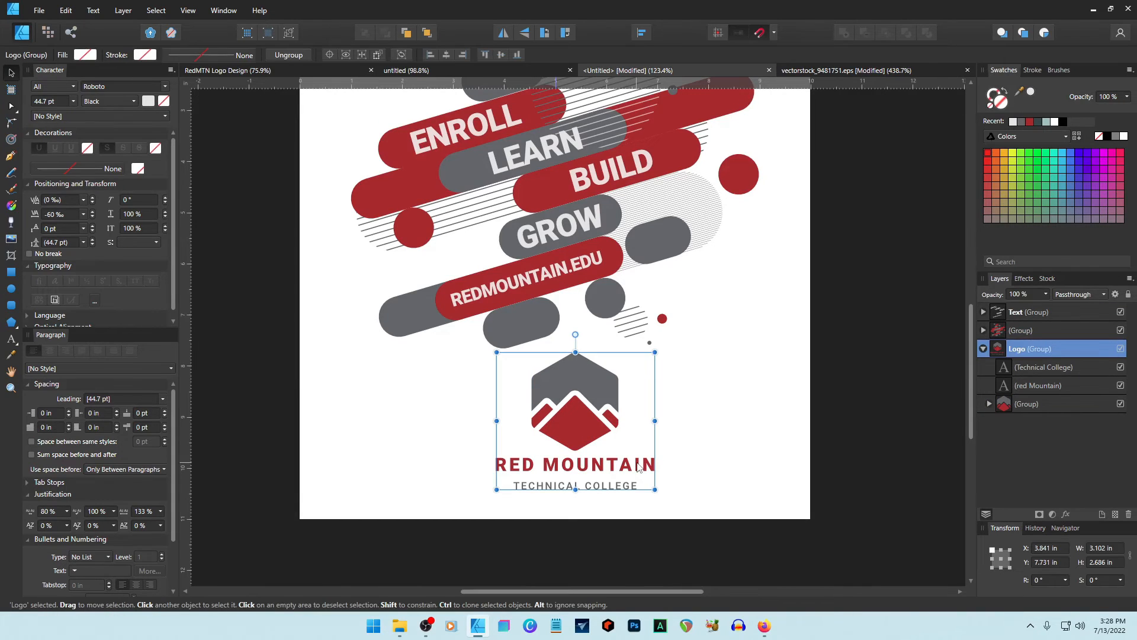